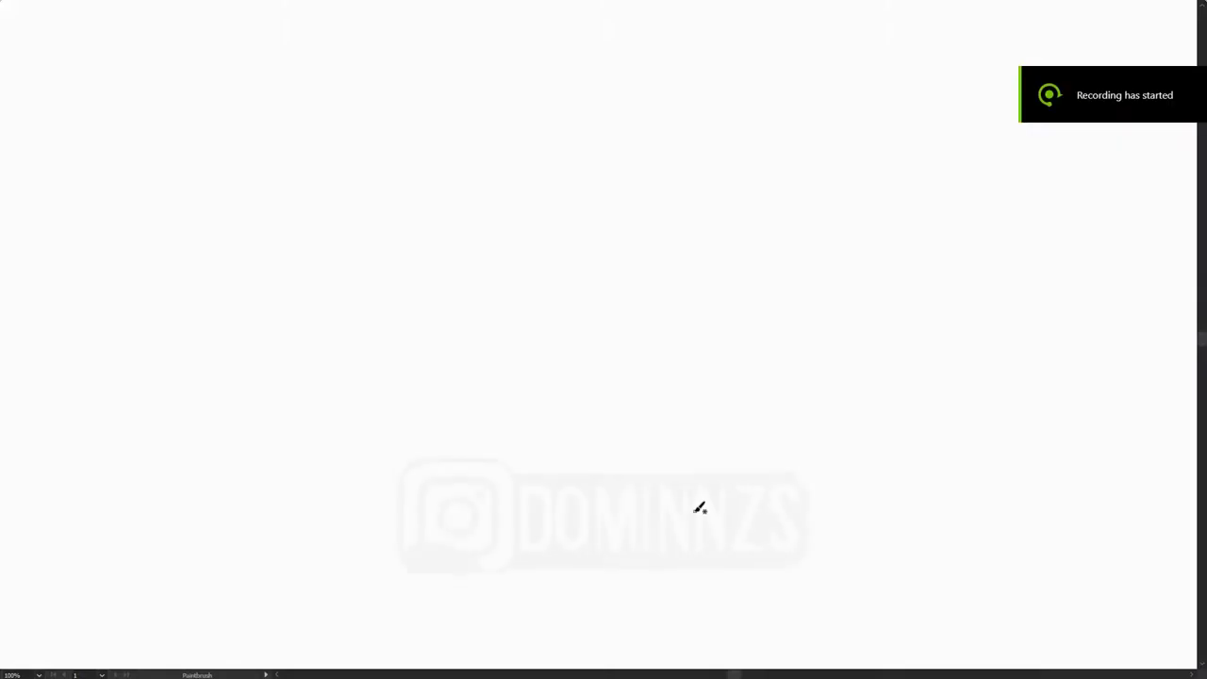
Step: Handwrite the title "HOW to draw heads!" in light blue brush strokes above the drawing area
drag(147, 78, 150, 121)
drag(161, 78, 163, 115)
drag(148, 100, 184, 116)
mouse_move(191, 88)
mouse_down()
mouse_move(210, 77)
mouse_move(254, 101)
mouse_up()
drag(235, 89, 258, 87)
drag(274, 87, 278, 100)
mouse_move(315, 67)
mouse_down()
mouse_move(317, 98)
mouse_move(373, 86)
mouse_move(412, 100)
mouse_move(464, 94)
mouse_up()
drag(487, 90, 493, 89)
drag(500, 48, 493, 78)
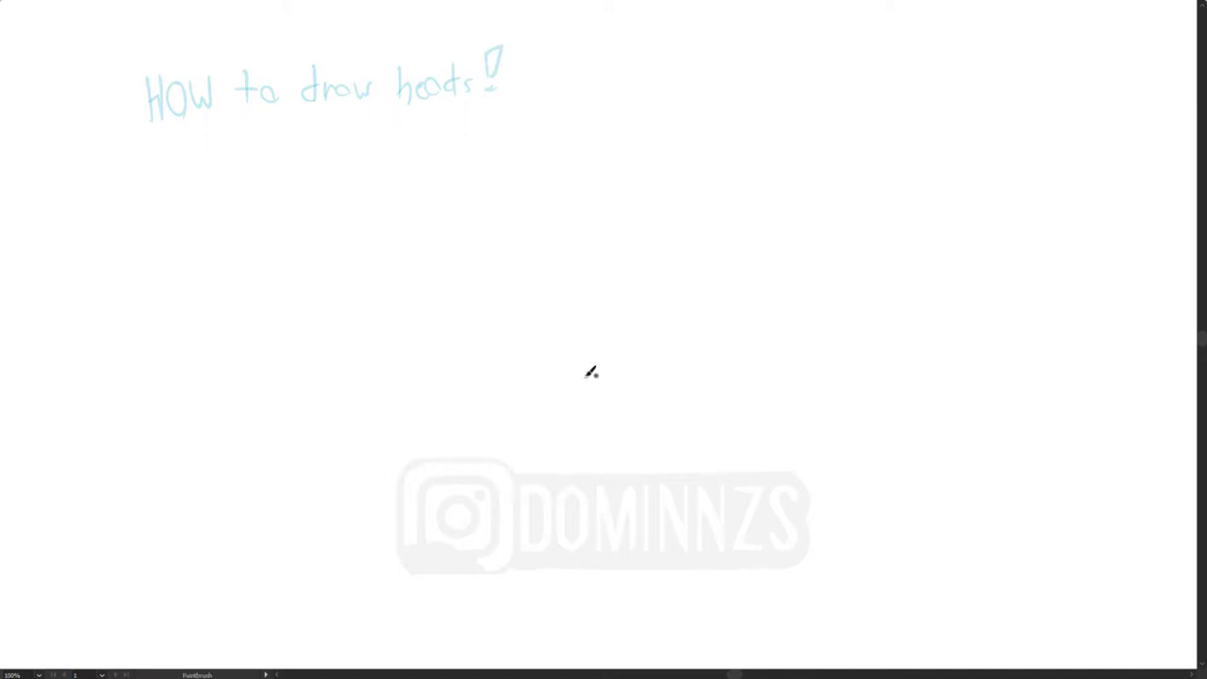
Step: Sketch a vertical centre line with a short chin mark and a rough construction circle crossed by a horizontal line
mouse_move(605, 489)
mouse_down()
mouse_move(595, 276)
mouse_move(606, 361)
mouse_move(601, 199)
mouse_move(612, 224)
mouse_move(612, 169)
mouse_up()
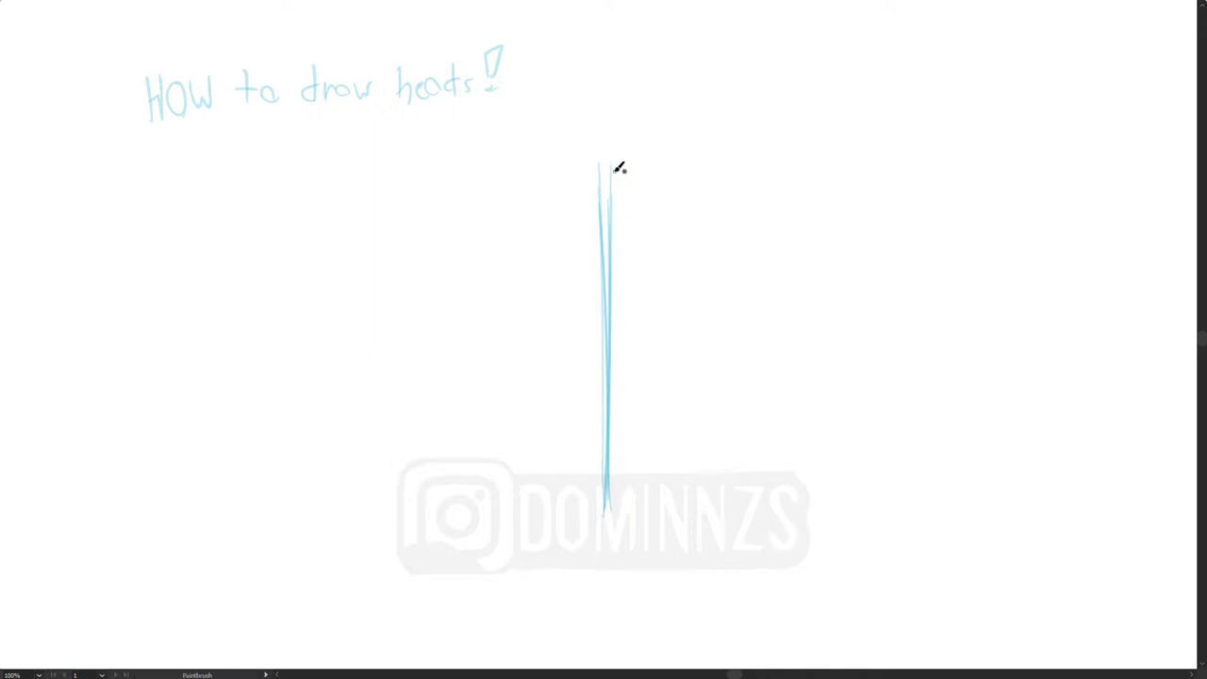
mouse_move(754, 402)
mouse_down()
mouse_move(496, 405)
mouse_move(692, 396)
mouse_move(623, 400)
mouse_move(695, 167)
mouse_move(480, 312)
mouse_move(686, 252)
mouse_up()
drag(497, 291, 499, 378)
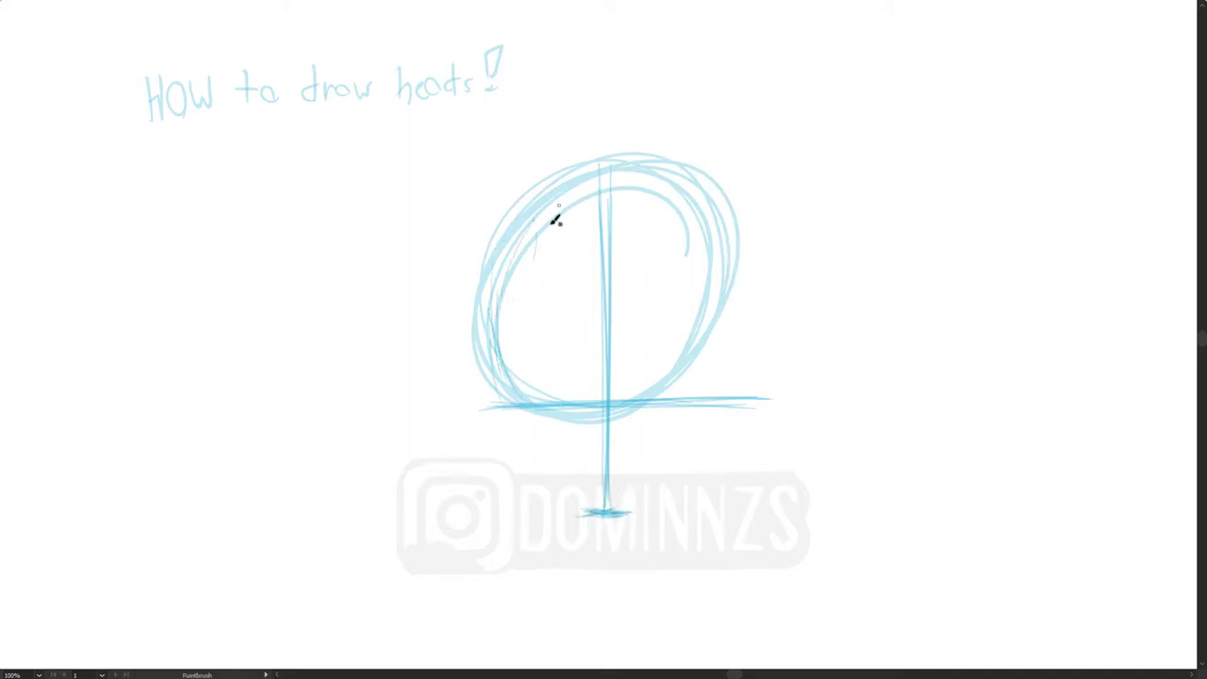
Step: Trace an egg-shaped head outline from the crown to the chin and delete the construction circle and horizontal line
mouse_move(552, 216)
mouse_down()
mouse_move(638, 188)
mouse_move(609, 188)
mouse_move(698, 241)
mouse_move(688, 213)
mouse_move(711, 298)
mouse_move(691, 365)
mouse_move(710, 283)
mouse_move(657, 432)
mouse_move(665, 415)
mouse_move(614, 483)
mouse_move(592, 491)
mouse_move(606, 481)
mouse_move(536, 421)
mouse_move(510, 370)
mouse_move(515, 256)
mouse_move(547, 210)
mouse_up()
mouse_move(611, 486)
mouse_down()
mouse_move(692, 399)
mouse_move(613, 485)
mouse_up()
key(v)
click(590, 417)
key(Delete)
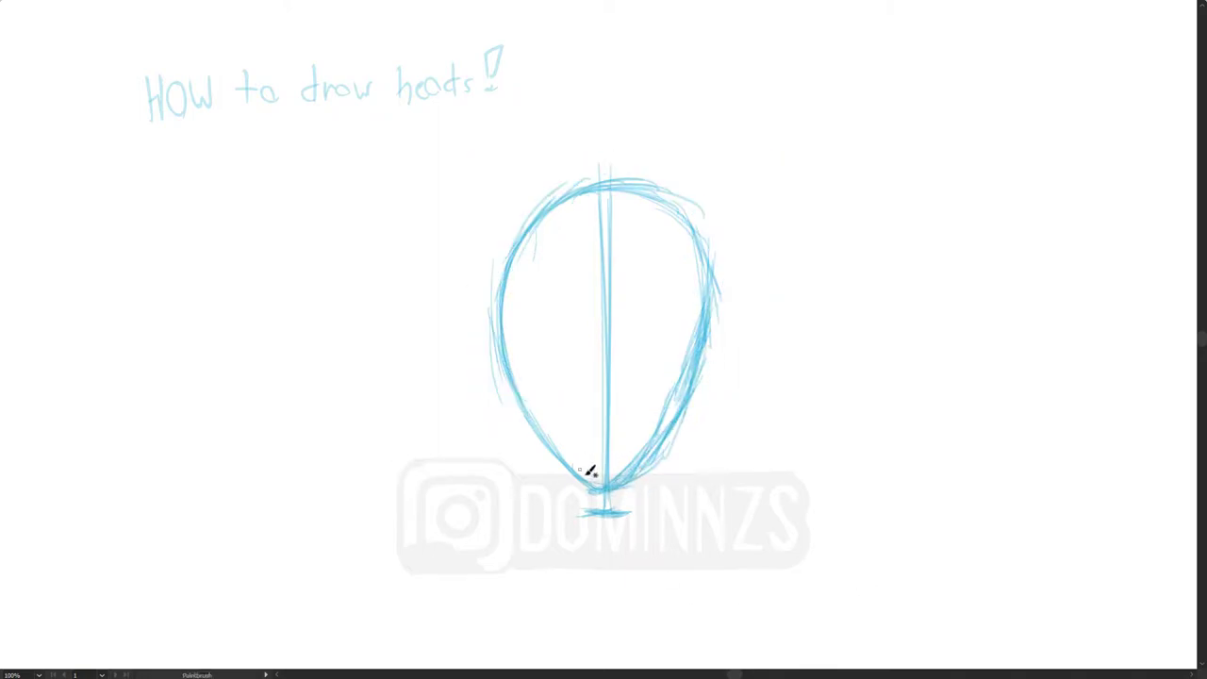
Step: Mark the left cheek with an arrow and redraw that side of the head outline, removing the stray strokes
mouse_move(413, 419)
mouse_down()
mouse_move(487, 398)
mouse_move(518, 412)
mouse_move(494, 262)
mouse_up()
key(v)
click(521, 379)
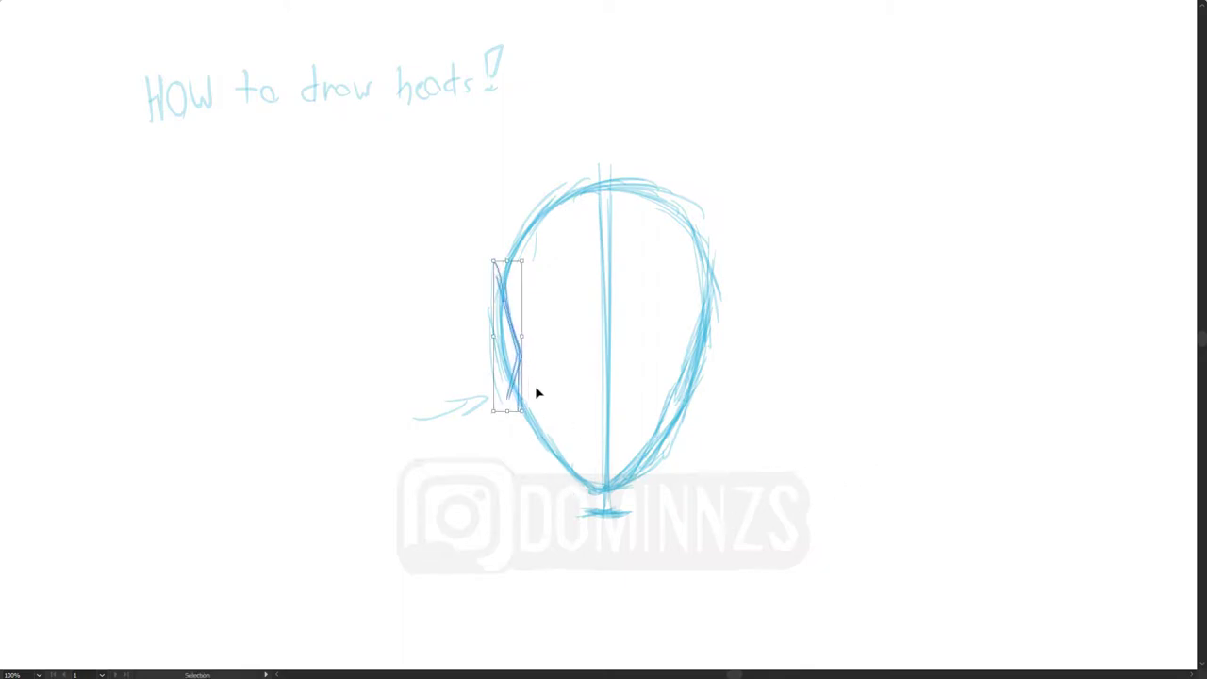
key(Delete)
key(b)
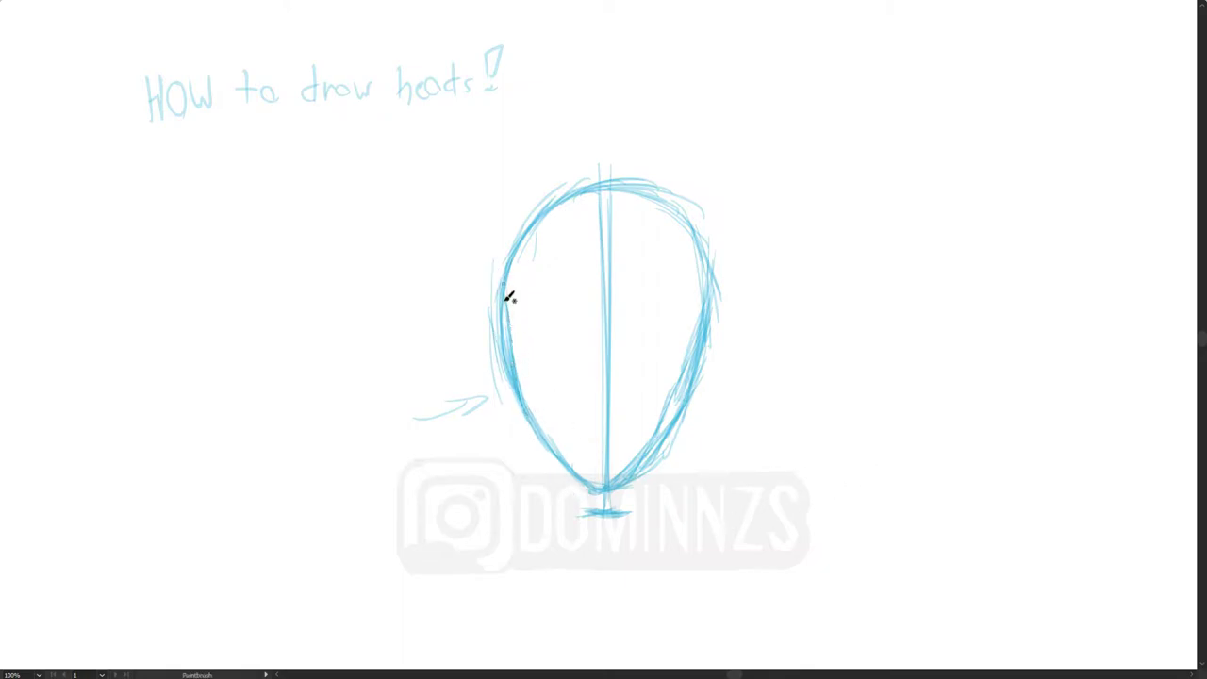
mouse_move(510, 298)
mouse_down()
mouse_move(524, 232)
mouse_move(514, 347)
mouse_move(540, 426)
mouse_up()
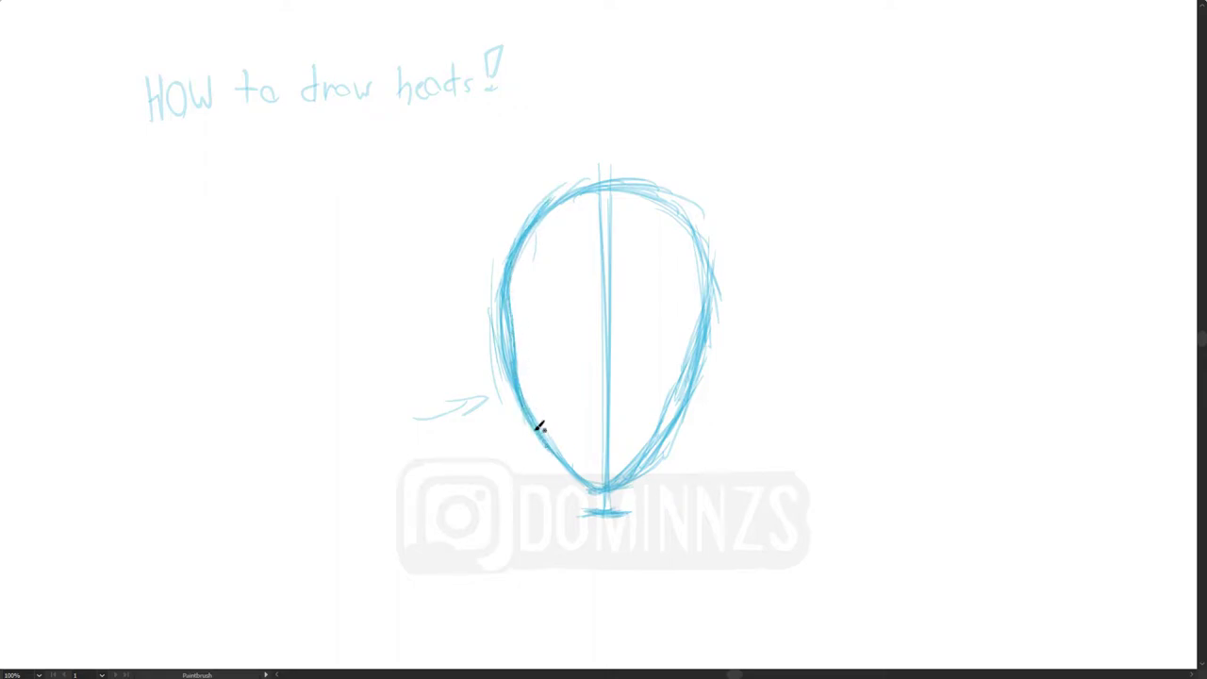
key(v)
key(ctrl+z)
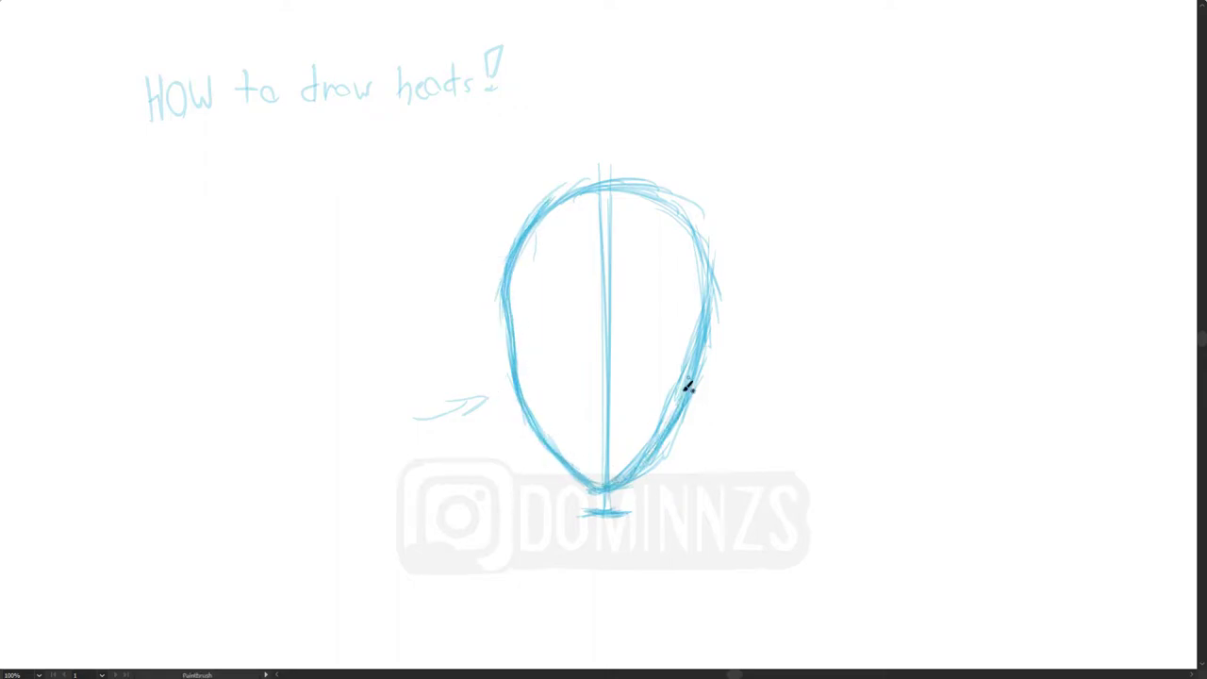
Step: Reshape the crown and right side of the head outline with new strokes and delete the old outer ones
mouse_move(563, 393)
mouse_down()
mouse_move(628, 387)
mouse_move(703, 289)
mouse_move(682, 212)
mouse_move(505, 295)
mouse_move(641, 180)
mouse_up()
key(v)
key(Delete)
mouse_move(725, 321)
mouse_down()
mouse_move(702, 351)
mouse_move(703, 339)
mouse_up()
key(Delete)
drag(711, 291, 727, 307)
key(Delete)
key(b)
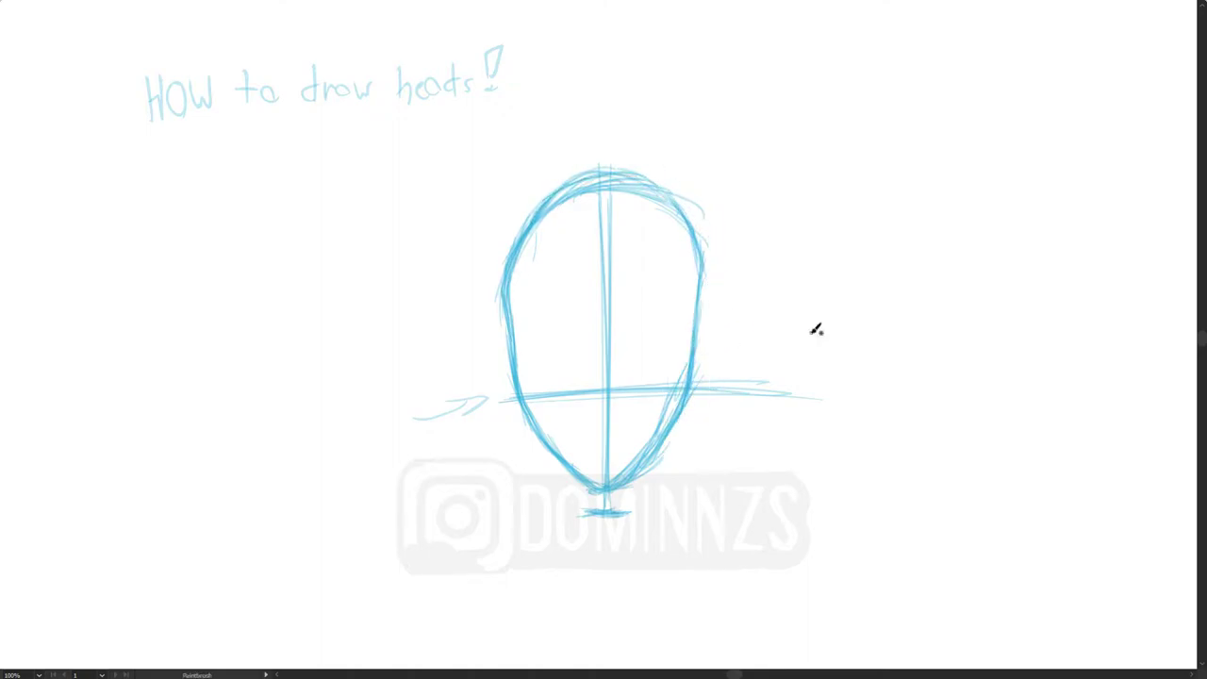
Step: Reinforce both sides of the head outline and delete the stray stroke at the left temple
mouse_move(651, 183)
mouse_down()
mouse_move(696, 233)
mouse_move(703, 271)
mouse_move(699, 242)
mouse_move(687, 404)
mouse_up()
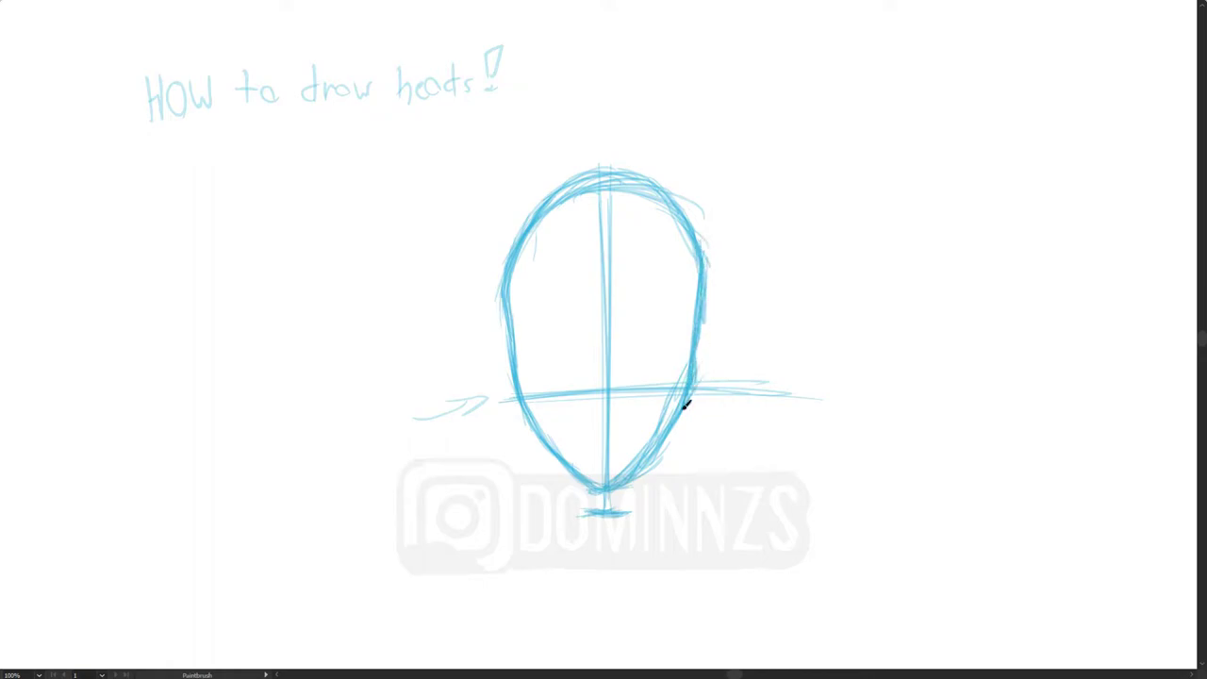
mouse_move(516, 353)
mouse_down()
mouse_move(508, 253)
mouse_move(521, 231)
mouse_up()
key(v)
drag(492, 299, 510, 318)
key(Delete)
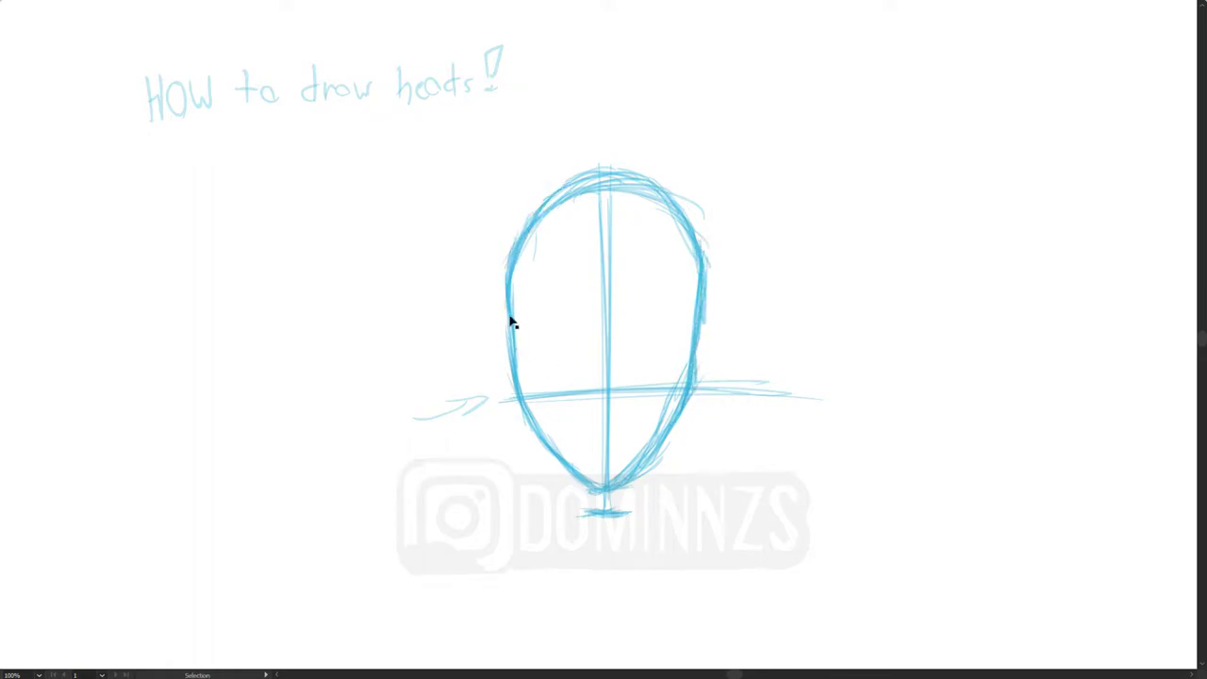
Step: Delete the surplus crown strokes, the horizontal line across the face and the rough lower-right jaw strokes
drag(571, 218, 583, 192)
key(Delete)
drag(647, 200, 666, 229)
key(Delete)
key(Delete)
mouse_move(636, 368)
mouse_down()
mouse_move(653, 405)
mouse_move(647, 433)
mouse_up()
key(Delete)
key(Delete)
Step: Redraw the jaw line from the right cheek down to the chin and remove the arrow beside the face
key(b)
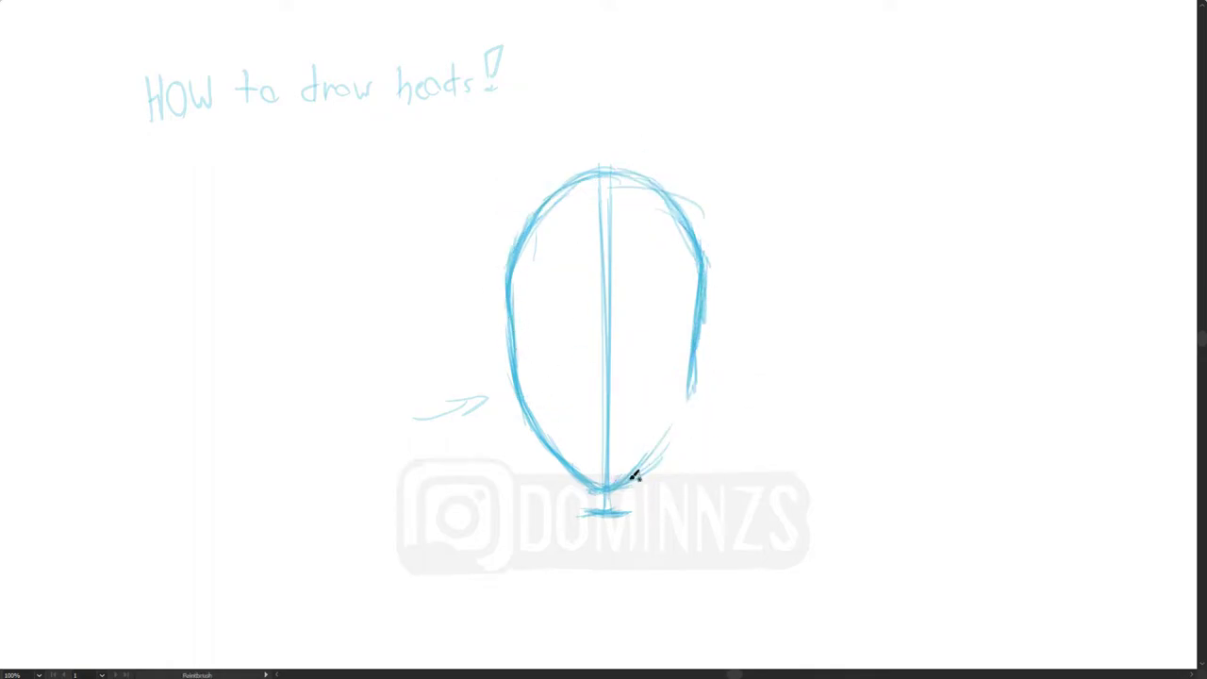
mouse_move(618, 487)
mouse_down()
mouse_move(690, 397)
mouse_move(649, 472)
mouse_move(615, 486)
mouse_up()
drag(691, 380, 675, 424)
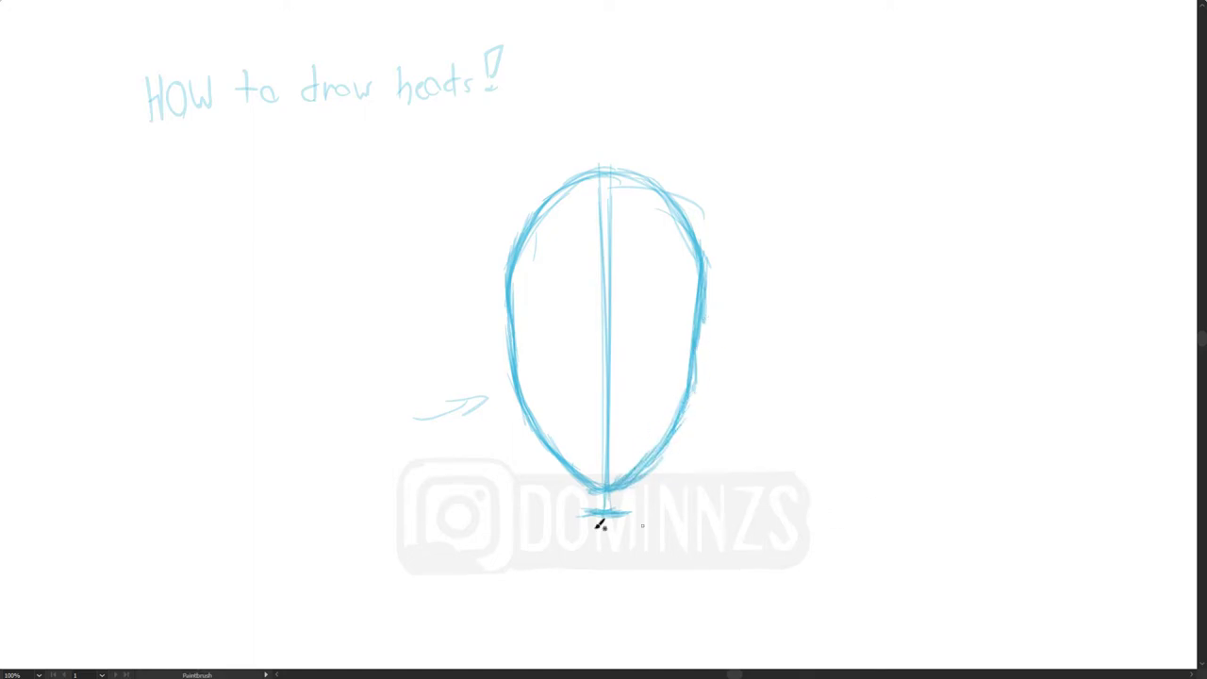
key(ctrl+z)
Step: Handwrite "Guild lines!" beside the head and draw a horizontal guide labelled "mouth" across the lower face
drag(212, 372, 345, 380)
mouse_move(468, 439)
mouse_down()
mouse_move(565, 425)
mouse_move(819, 432)
mouse_up()
mouse_move(798, 450)
mouse_down()
mouse_move(583, 439)
mouse_move(836, 443)
mouse_up()
drag(726, 420, 790, 415)
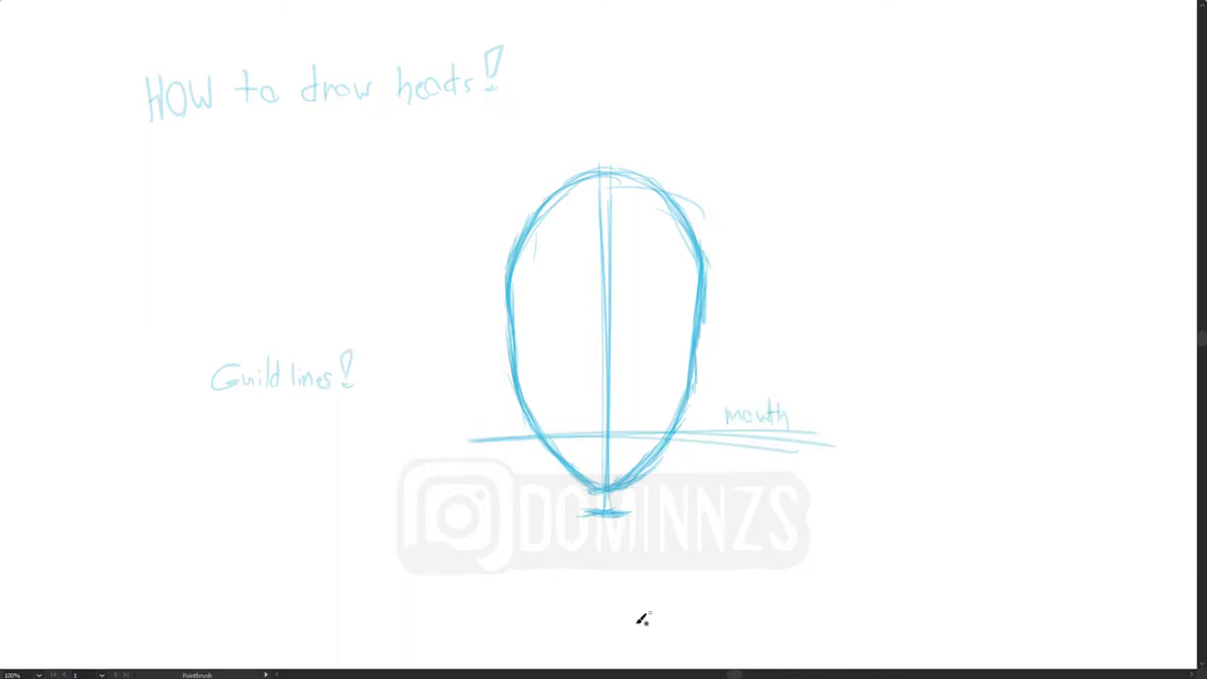
Step: Draw two more horizontal guides above the mouth guide, labelled "nose" and "eyes/ears"
drag(502, 394, 820, 396)
drag(730, 386, 740, 378)
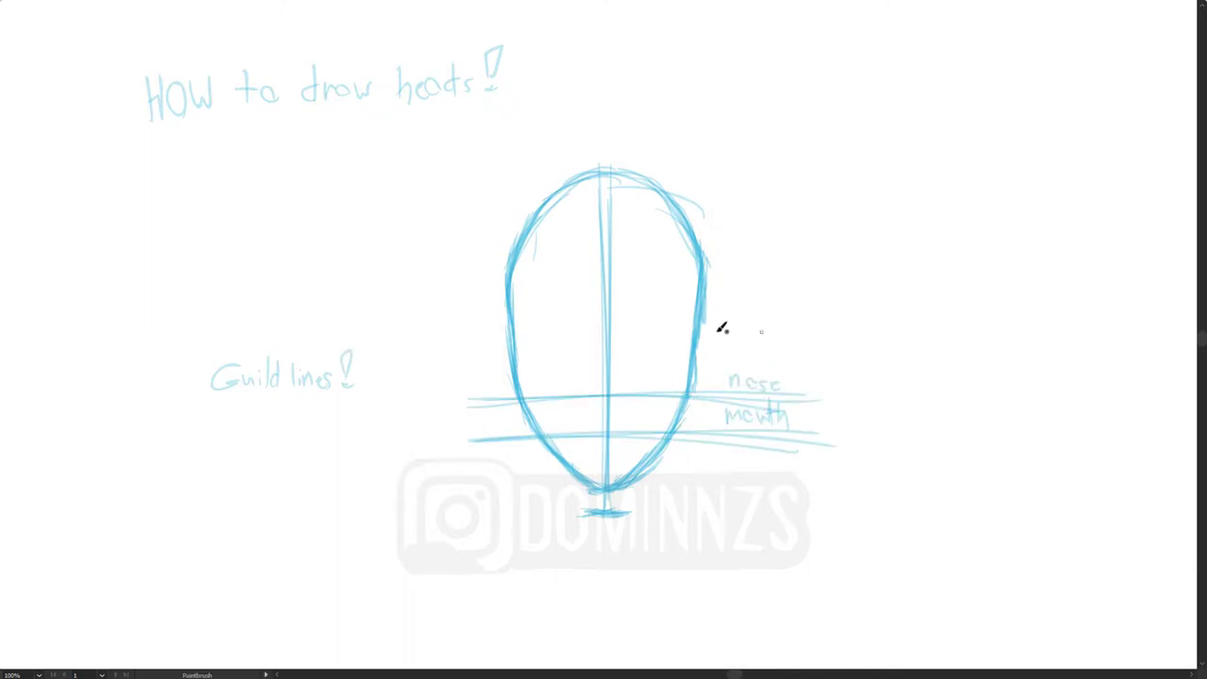
drag(443, 360, 847, 349)
drag(455, 363, 847, 354)
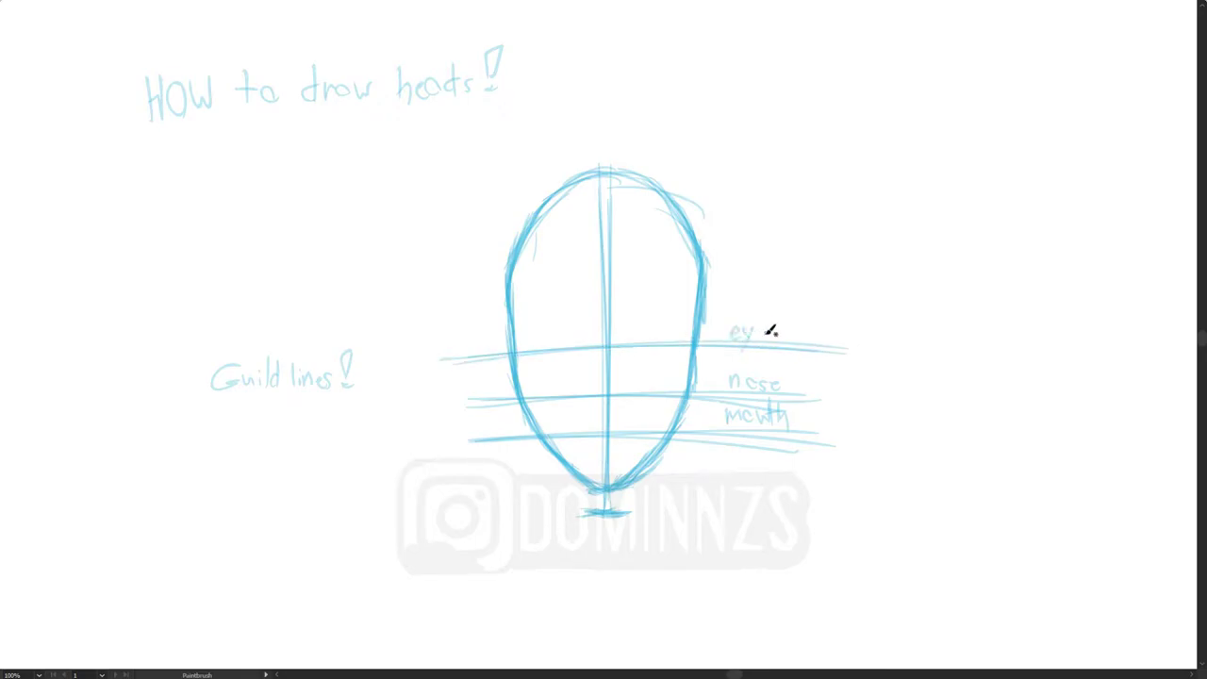
drag(758, 332, 777, 332)
drag(785, 345, 795, 310)
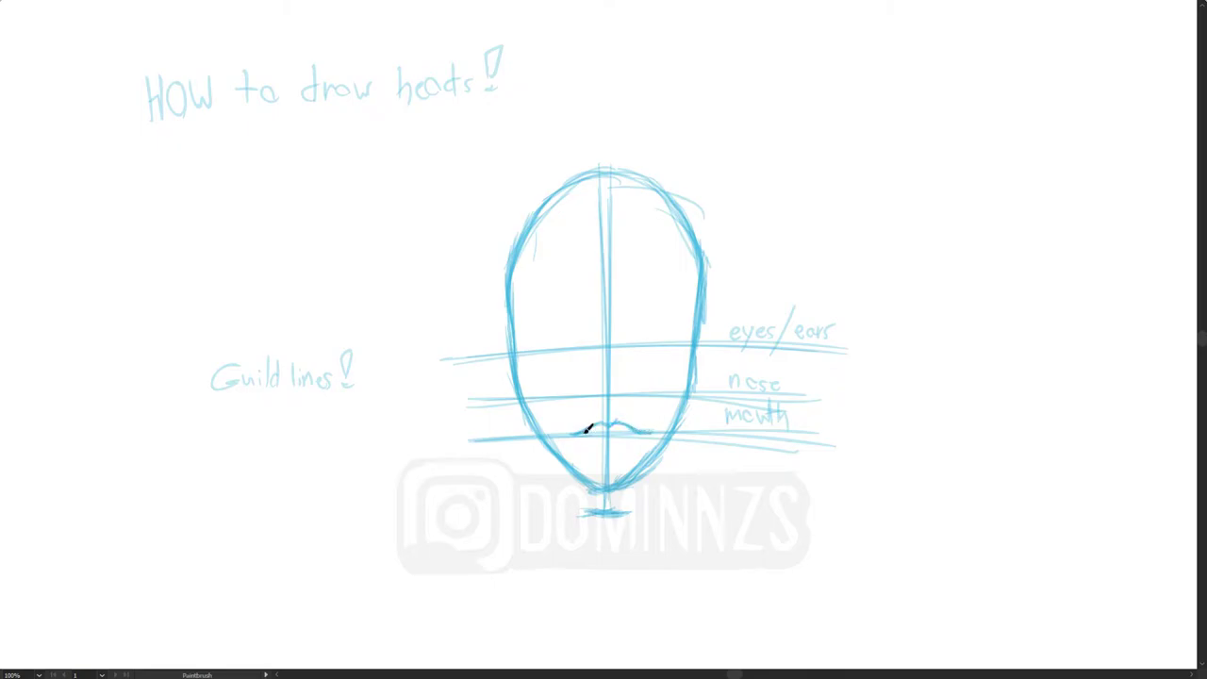
Step: Draw the upper and lower lips on the mouth guide and delete that guide line
mouse_move(592, 436)
mouse_down()
mouse_move(630, 442)
mouse_move(591, 448)
mouse_up()
key(v)
click(503, 437)
key(Delete)
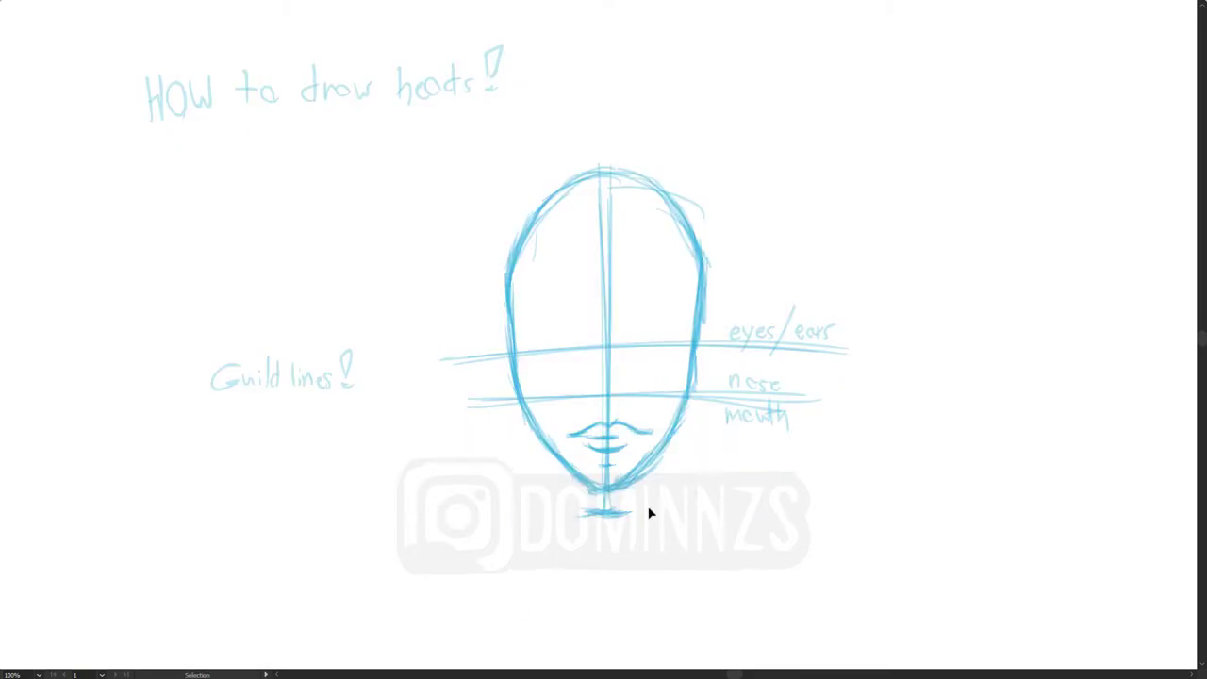
Step: Sketch the nose on its guide and delete the nose guide line together with the "nose" and "mouth" labels
drag(707, 455, 779, 420)
key(Delete)
click(759, 383)
key(Delete)
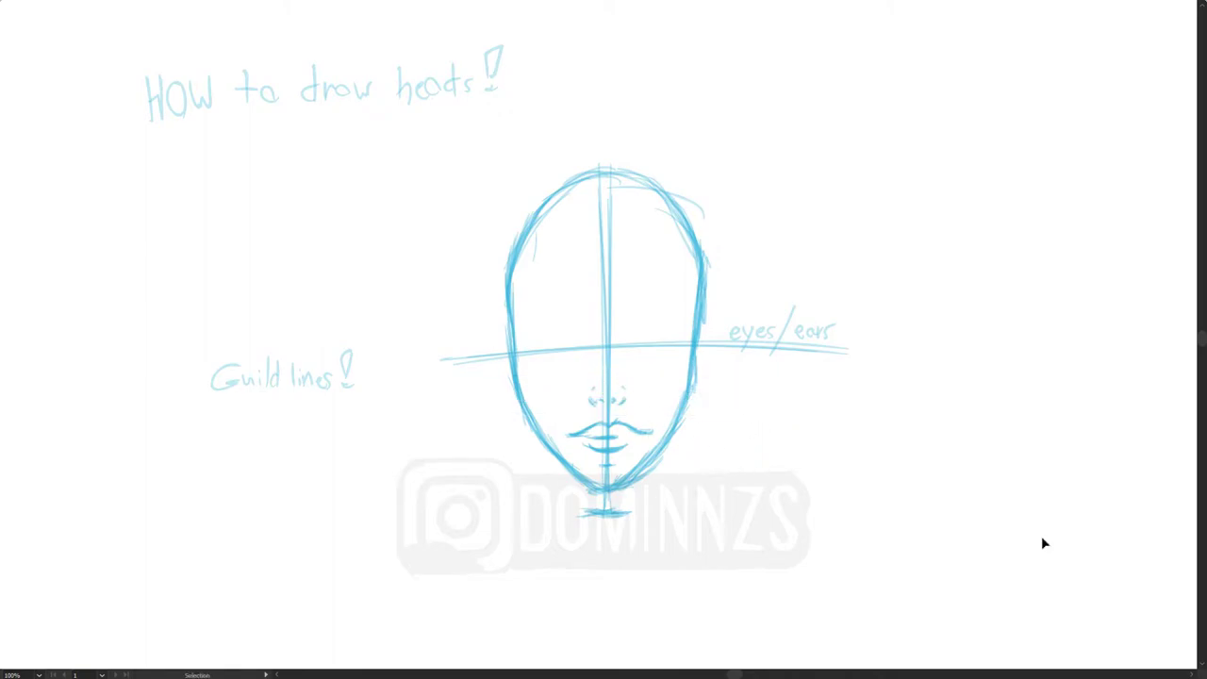
Step: Draw a detailed eye on the right half of the eye guide and sketch the ear on that side of the head
drag(627, 344, 662, 329)
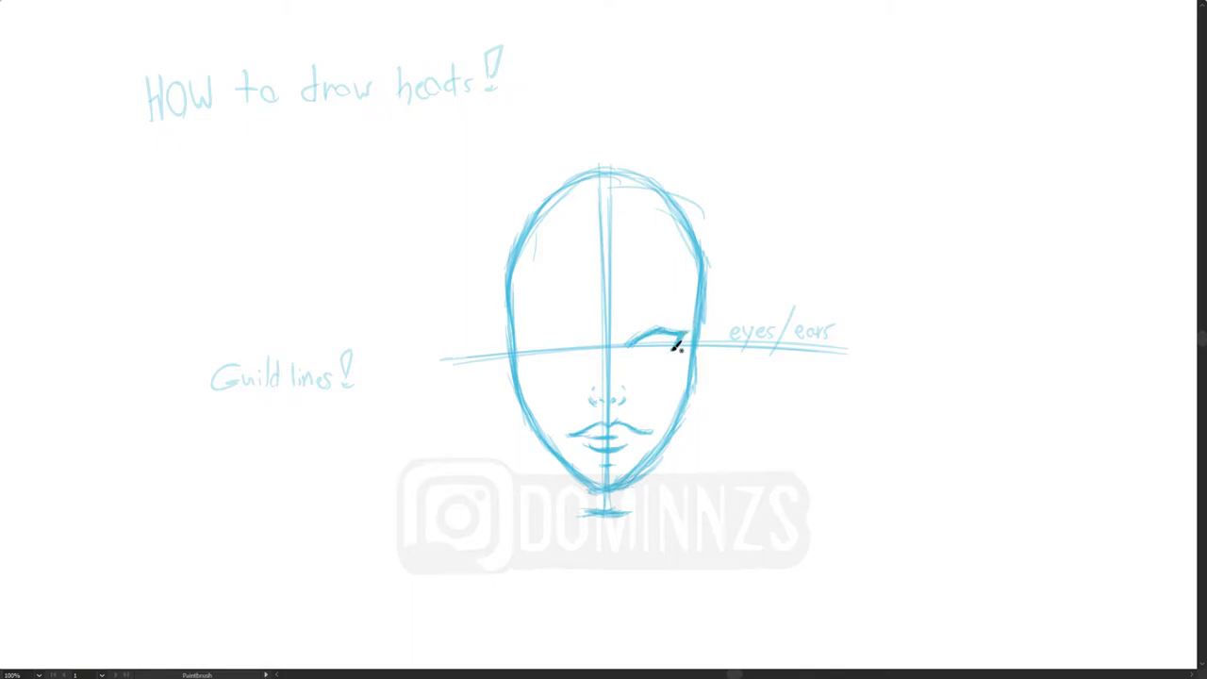
mouse_move(651, 334)
mouse_down()
mouse_move(664, 348)
mouse_move(654, 330)
mouse_up()
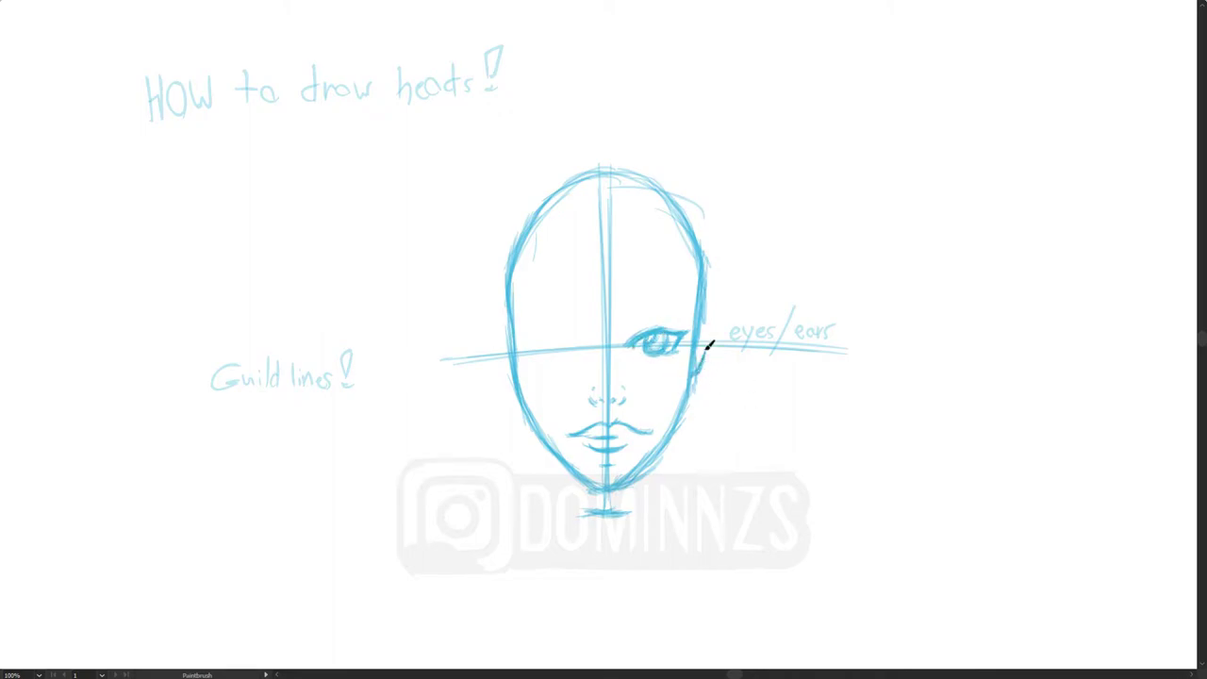
key(ctrl+z)
key(ctrl+z)
key(ctrl+z)
key(ctrl+z)
mouse_move(697, 377)
mouse_down()
mouse_move(708, 307)
mouse_move(627, 358)
mouse_up()
Step: Duplicate the finished eye onto the left half of the face
key(v)
mouse_move(551, 375)
mouse_down()
mouse_move(566, 338)
mouse_move(619, 359)
mouse_move(553, 364)
mouse_up()
Step: Try to mirror the duplicated eye with Reflect, and undo it
right_click(552, 364)
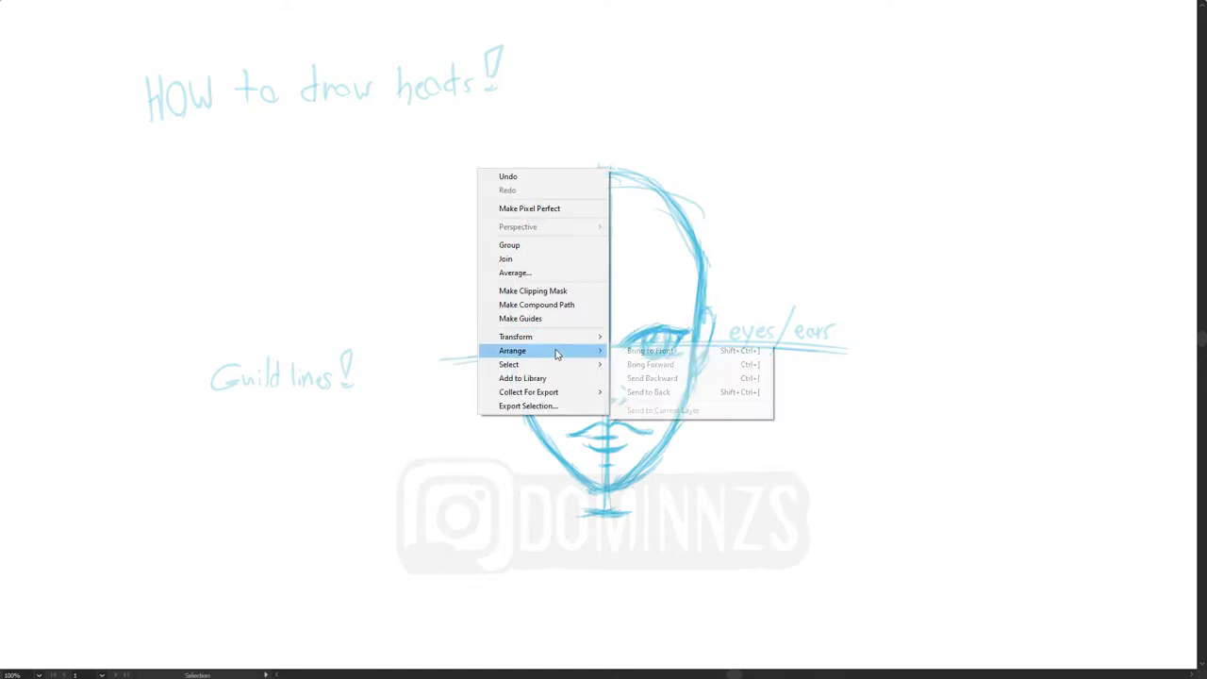
mouse_move(542, 262)
click(682, 386)
click(40, 177)
click(46, 204)
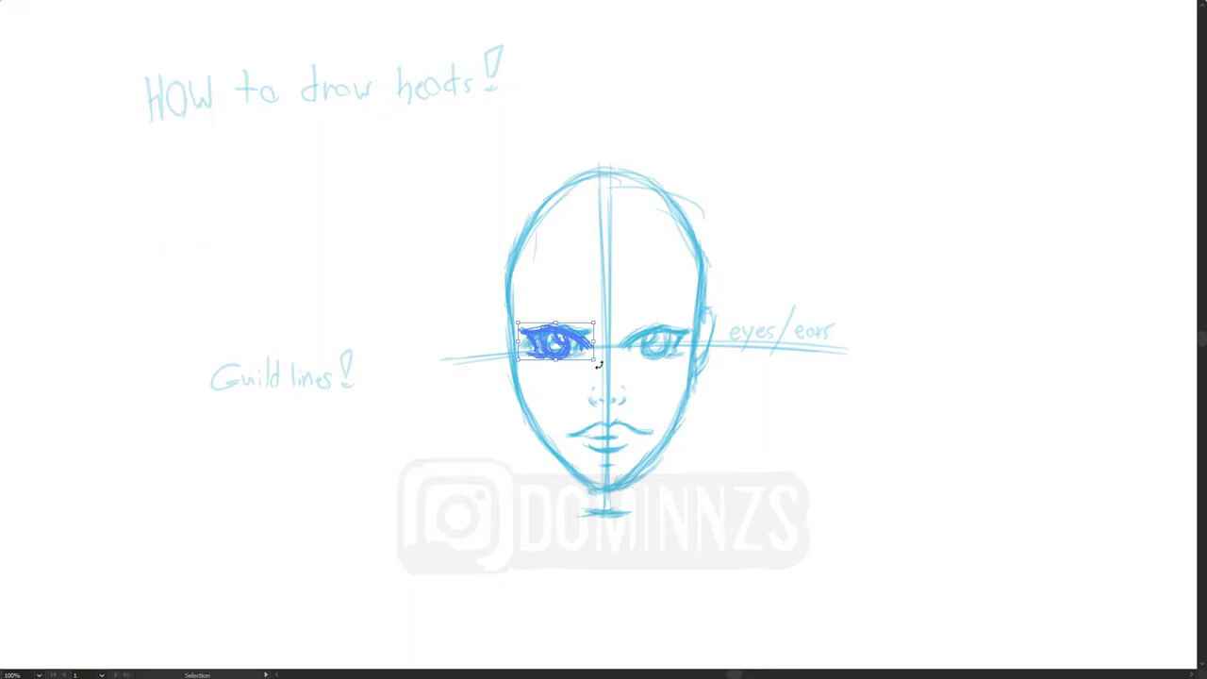
key(ctrl+z)
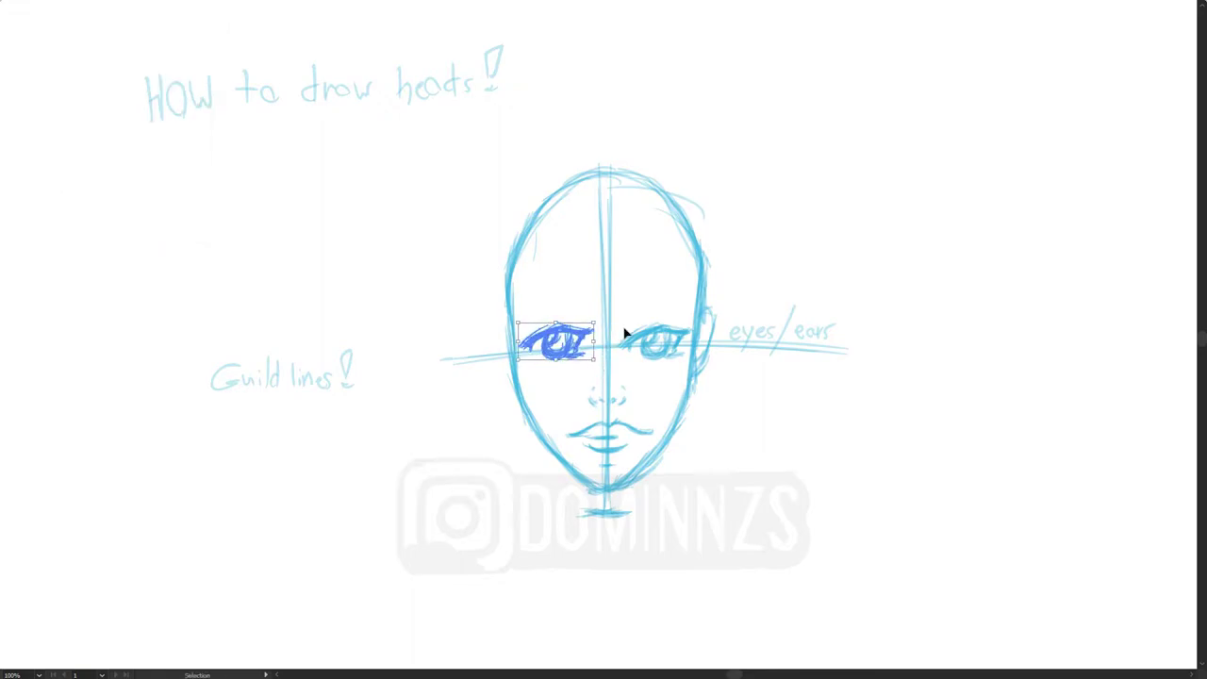
key(ctrl+z)
Step: Reflect the duplicated eye horizontally and rotate it slightly to match the opposite eye
drag(624, 334, 525, 377)
right_click(571, 387)
mouse_move(623, 557)
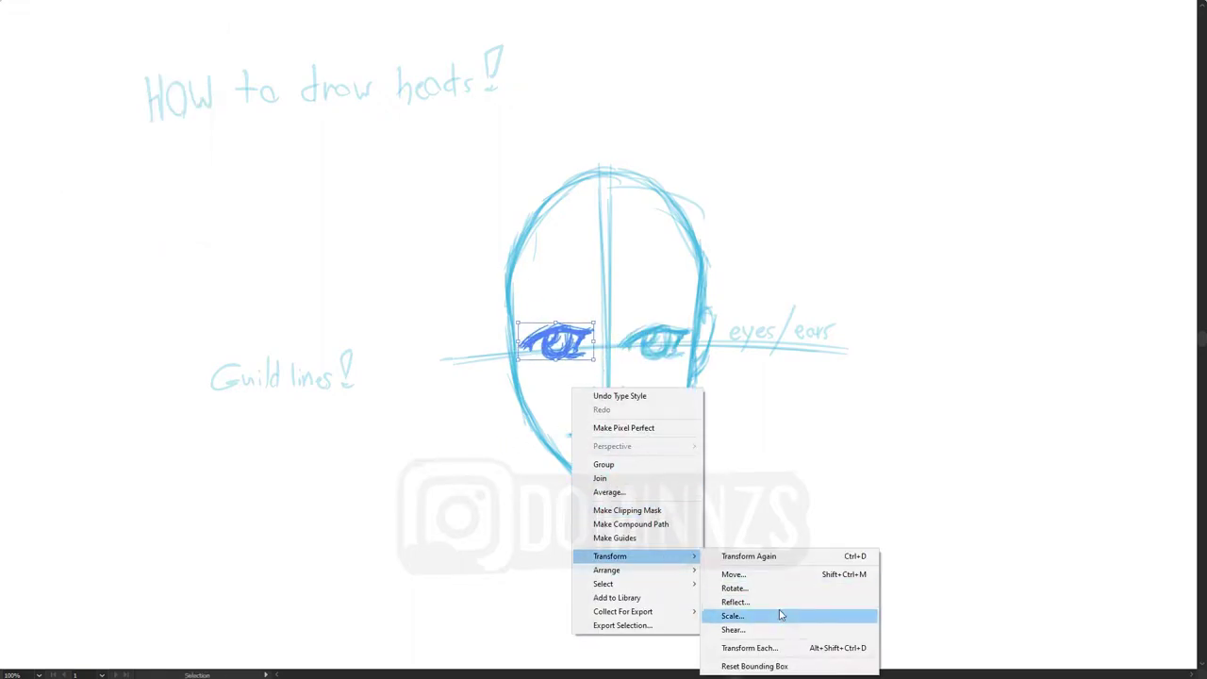
click(779, 609)
click(137, 194)
drag(596, 366, 565, 357)
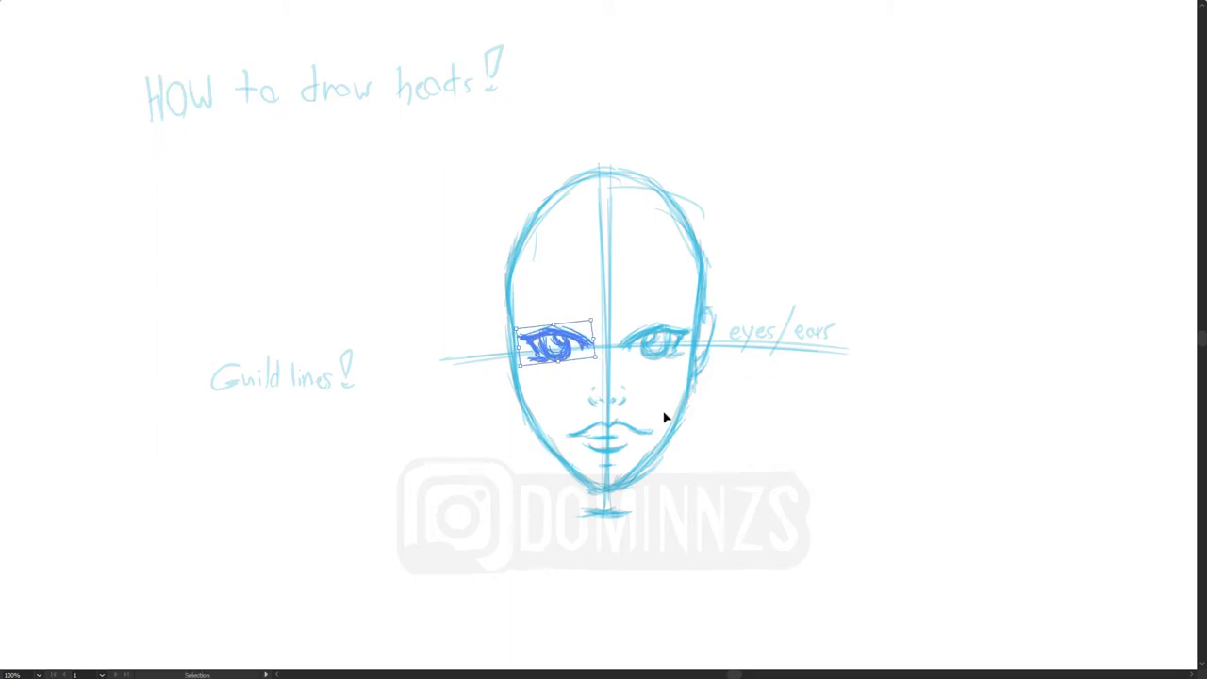
click(1111, 548)
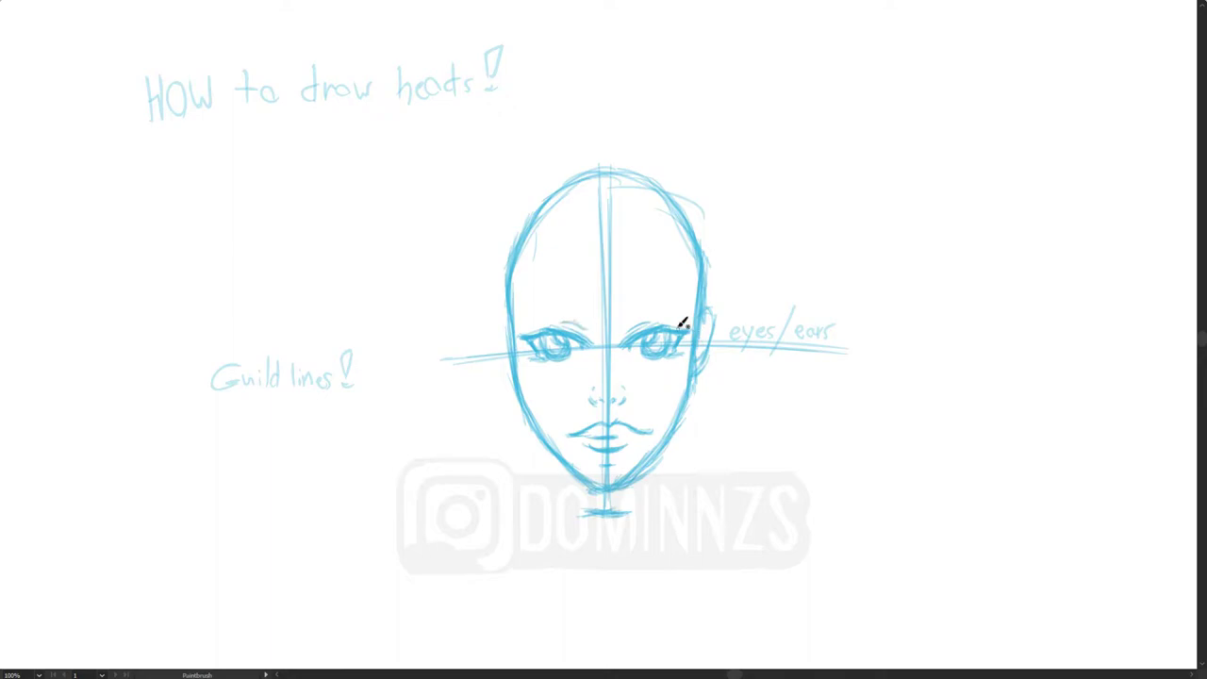
Step: Draw both eyebrows and the ear on the left side, and delete the eyes/ears guide line and its label
drag(685, 305, 550, 312)
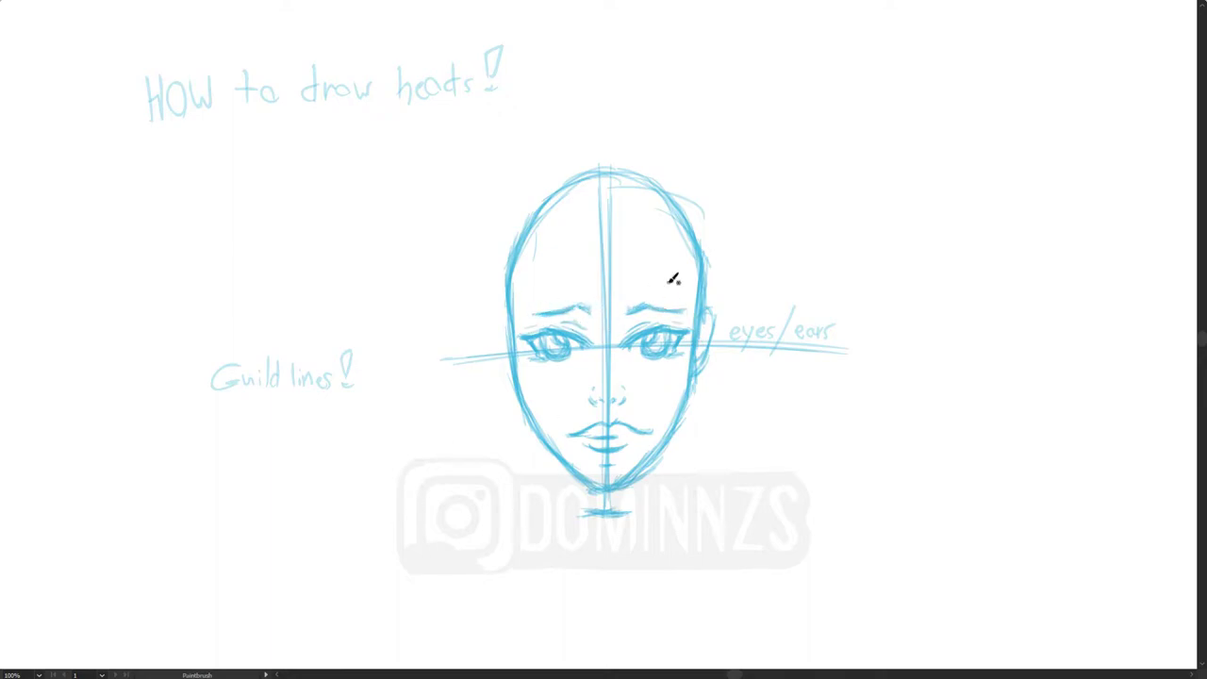
key(v)
drag(728, 300, 809, 424)
key(Delete)
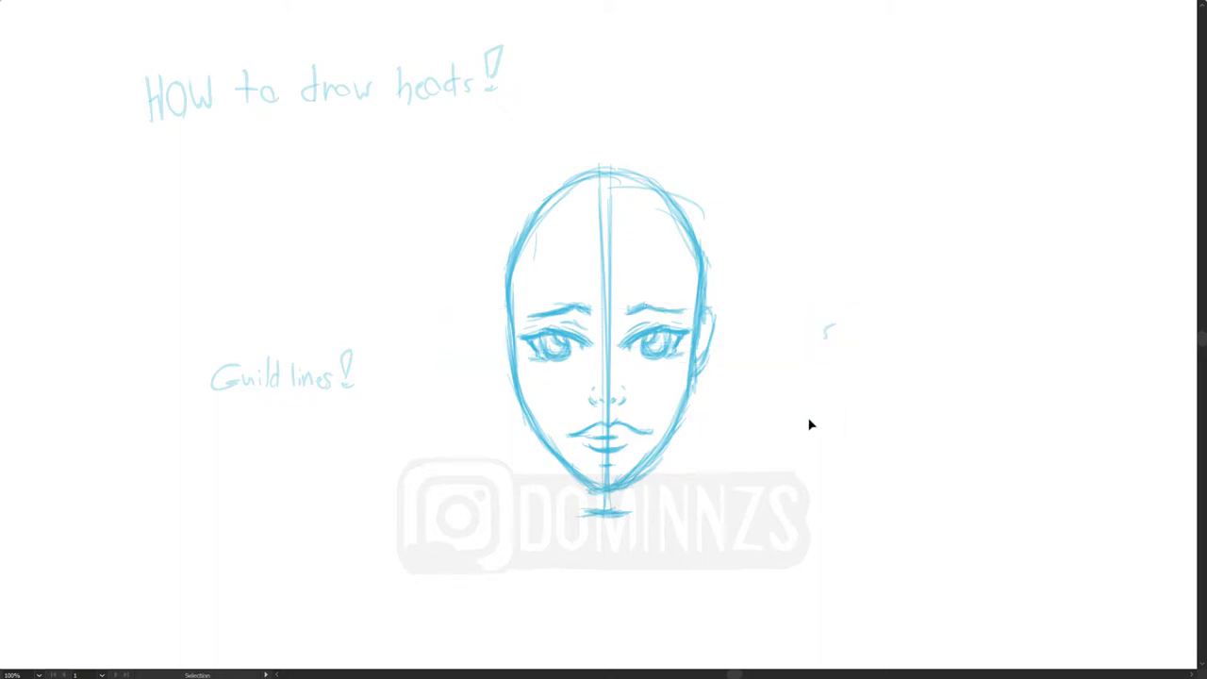
mouse_move(511, 374)
mouse_down()
mouse_move(496, 322)
mouse_move(505, 303)
mouse_up()
Step: Annotate the skull with two arrows and the handwritten notes "ignor the Dome" and "covered up by hair"
drag(851, 255, 733, 216)
drag(733, 203, 760, 223)
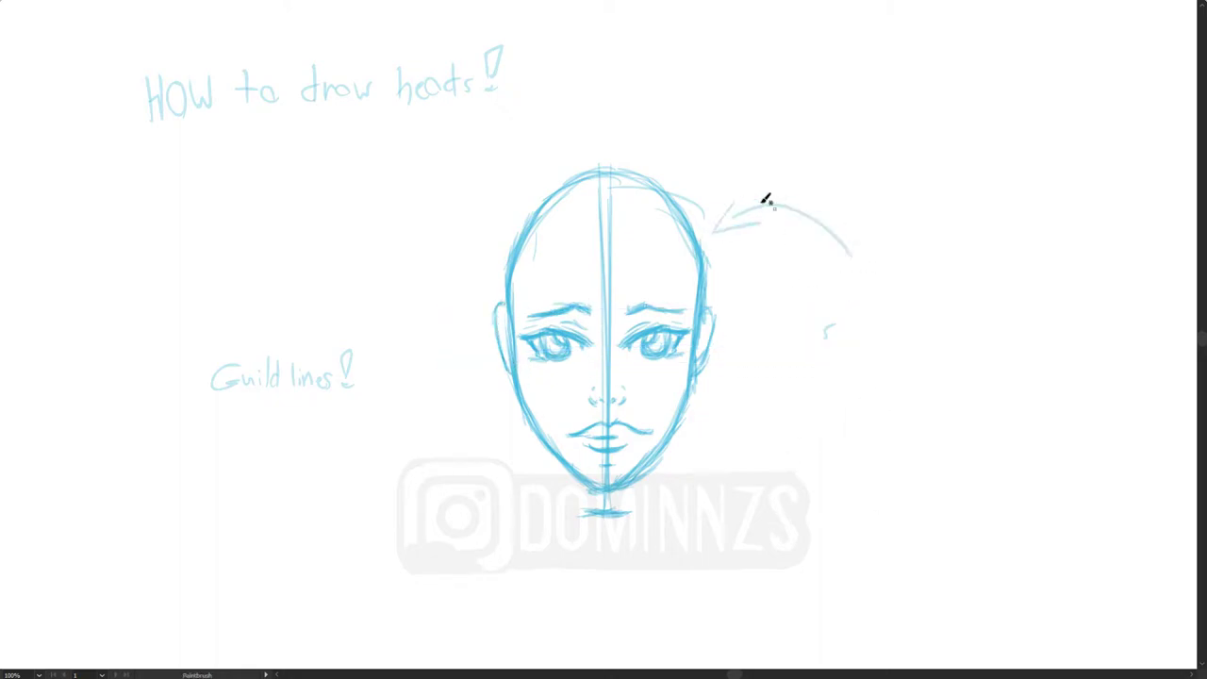
mouse_move(803, 284)
mouse_down()
mouse_move(902, 305)
mouse_move(900, 280)
mouse_move(975, 283)
mouse_up()
drag(435, 193, 494, 229)
mouse_move(368, 156)
mouse_down()
mouse_move(547, 148)
mouse_move(563, 132)
mouse_move(575, 149)
mouse_up()
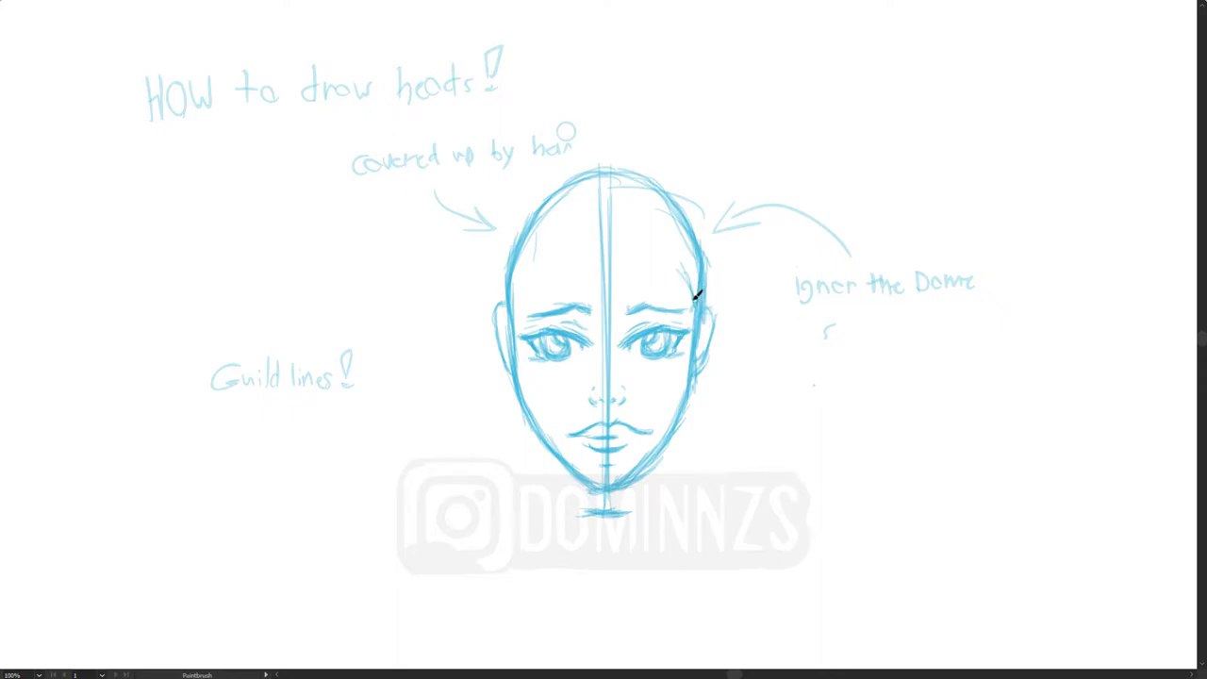
Step: Sketch spiky hair swept to the left, with a long fringe strand beside the face and a jagged hairline on the right
mouse_move(696, 295)
mouse_down()
mouse_move(666, 236)
mouse_move(617, 237)
mouse_move(620, 193)
mouse_move(618, 232)
mouse_move(525, 484)
mouse_move(523, 444)
mouse_move(549, 406)
mouse_move(512, 343)
mouse_move(547, 236)
mouse_move(509, 352)
mouse_move(549, 251)
mouse_move(487, 331)
mouse_move(531, 243)
mouse_move(451, 321)
mouse_move(520, 223)
mouse_move(466, 277)
mouse_move(536, 213)
mouse_move(505, 234)
mouse_move(377, 145)
mouse_move(471, 178)
mouse_move(461, 159)
mouse_move(491, 189)
mouse_move(534, 167)
mouse_move(547, 129)
mouse_move(571, 159)
mouse_move(537, 108)
mouse_move(557, 108)
mouse_move(601, 156)
mouse_move(560, 43)
mouse_move(630, 160)
mouse_move(640, 150)
mouse_up()
drag(640, 152, 627, 185)
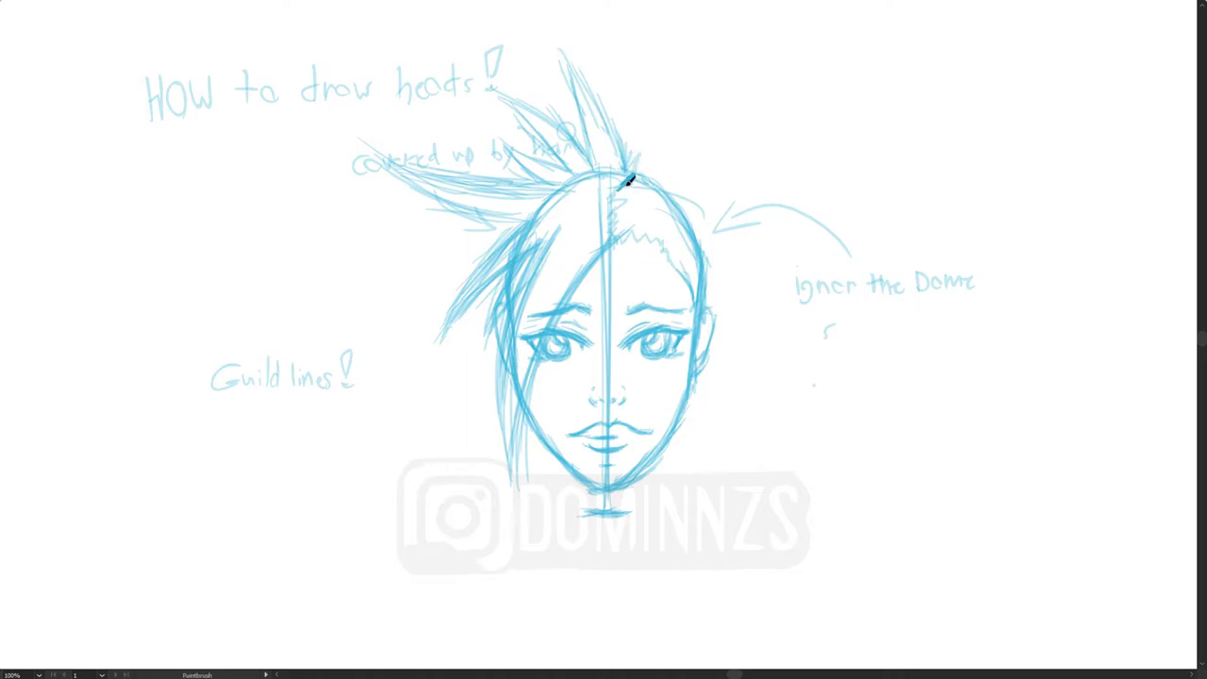
drag(506, 310, 485, 360)
Step: Delete the vertical centre line and the head outline and ear strokes that lie beneath the hair on the left
key(v)
click(512, 384)
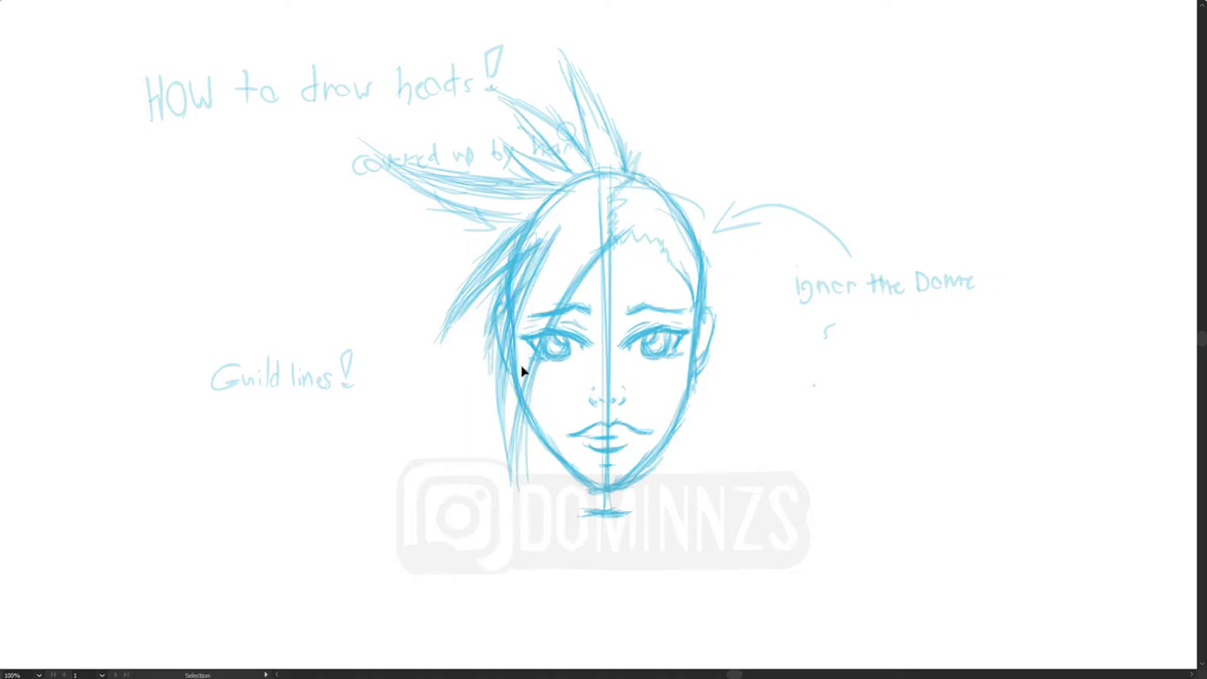
click(521, 370)
key(Delete)
click(518, 346)
key(Delete)
click(516, 274)
key(Delete)
click(538, 206)
key(Delete)
click(609, 301)
key(Delete)
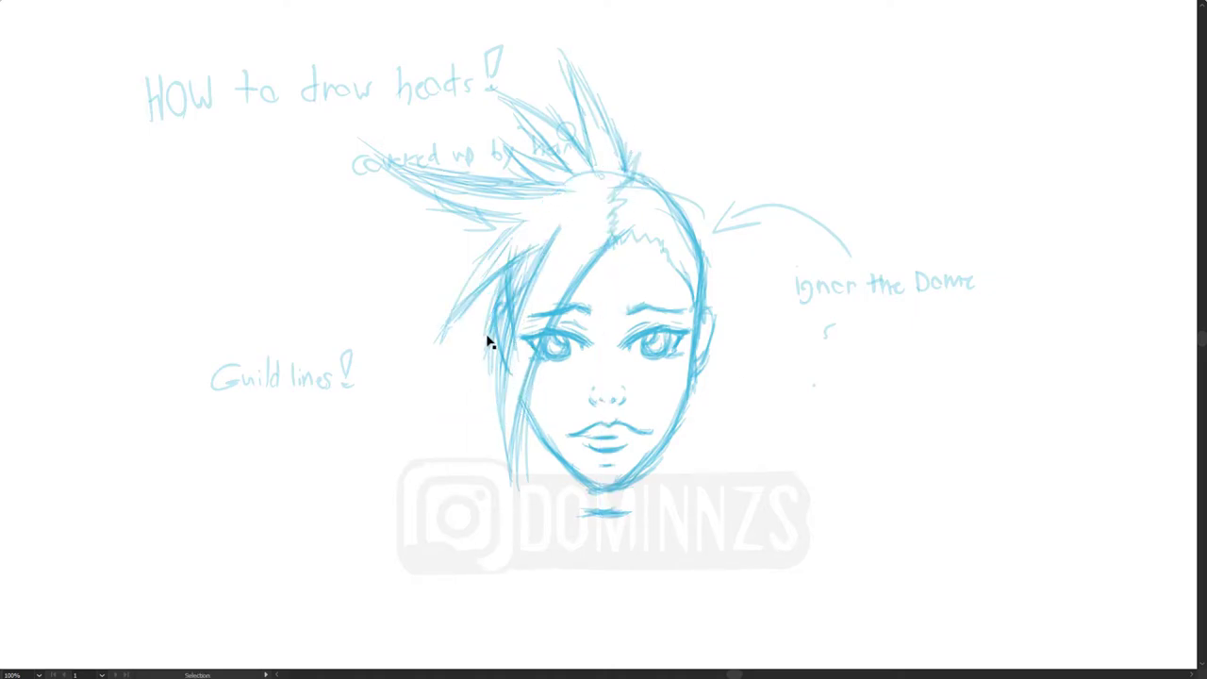
click(489, 341)
key(Delete)
key(Delete)
Step: Redraw and darken the hair strands hanging along the left side of the face
key(b)
mouse_move(510, 487)
mouse_down()
mouse_move(532, 348)
mouse_move(521, 313)
mouse_move(507, 466)
mouse_up()
mouse_move(541, 284)
mouse_down()
mouse_move(502, 453)
mouse_move(508, 399)
mouse_move(493, 343)
mouse_up()
drag(530, 304, 482, 368)
drag(511, 285, 478, 380)
mouse_move(521, 267)
mouse_down()
mouse_move(490, 329)
mouse_move(563, 224)
mouse_up()
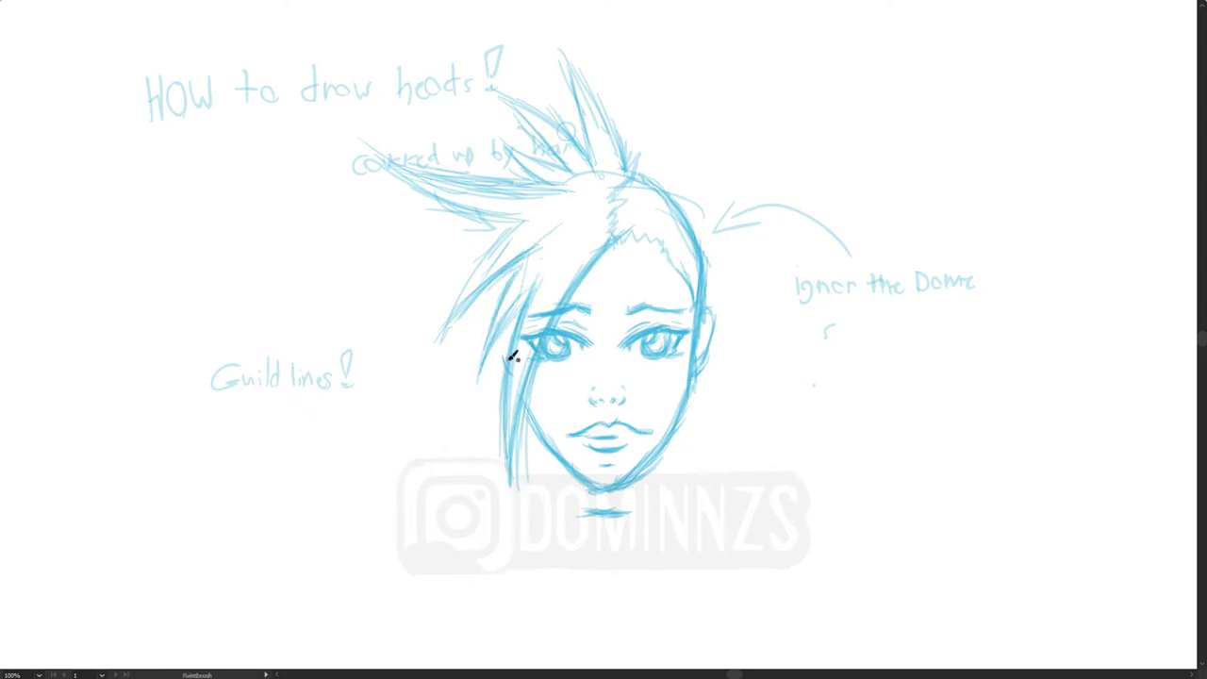
Step: Darken the long fringe strand beside the face and delete the eyelash and eyebrow strokes hidden beneath it
drag(506, 362, 520, 327)
drag(503, 424, 515, 330)
drag(510, 476, 518, 300)
key(v)
click(535, 337)
key(Delete)
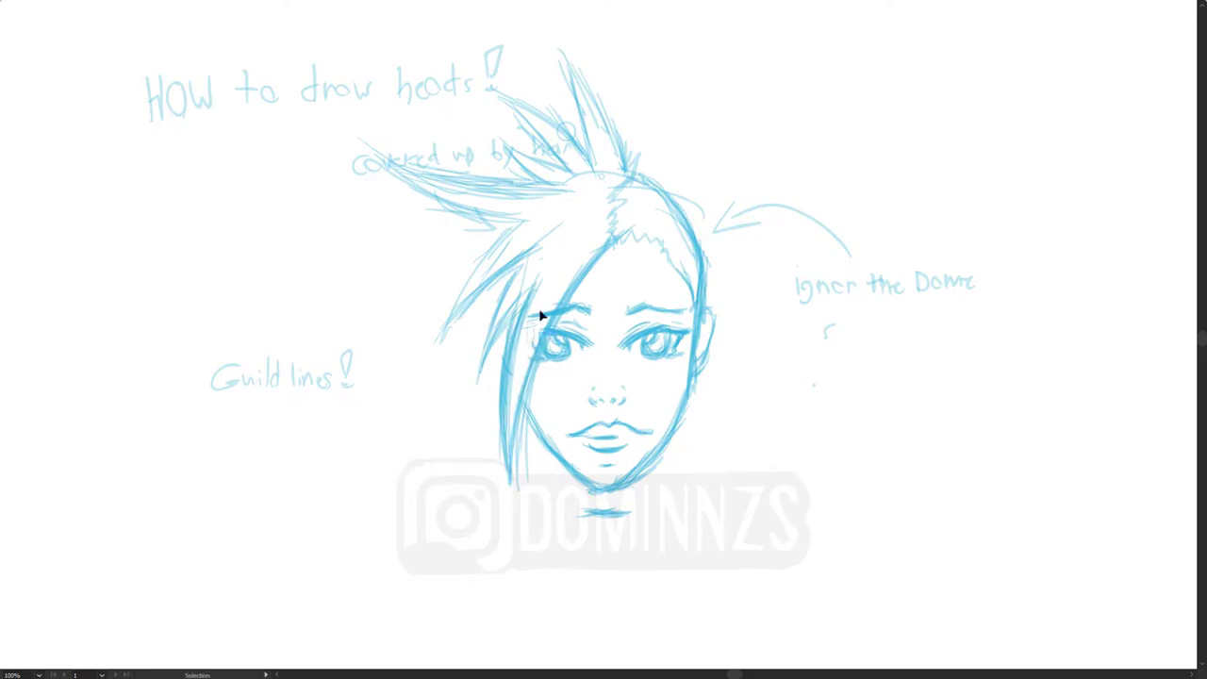
click(539, 315)
key(Delete)
Step: Darken the outlines of the hair spikes along the left side and on top of the head
key(b)
drag(440, 340, 509, 227)
mouse_move(443, 335)
mouse_down()
mouse_move(502, 265)
mouse_move(542, 241)
mouse_up()
drag(480, 382, 525, 298)
mouse_move(489, 255)
mouse_down()
mouse_move(517, 219)
mouse_move(365, 141)
mouse_up()
mouse_move(365, 141)
mouse_down()
mouse_move(403, 172)
mouse_move(547, 179)
mouse_move(552, 139)
mouse_up()
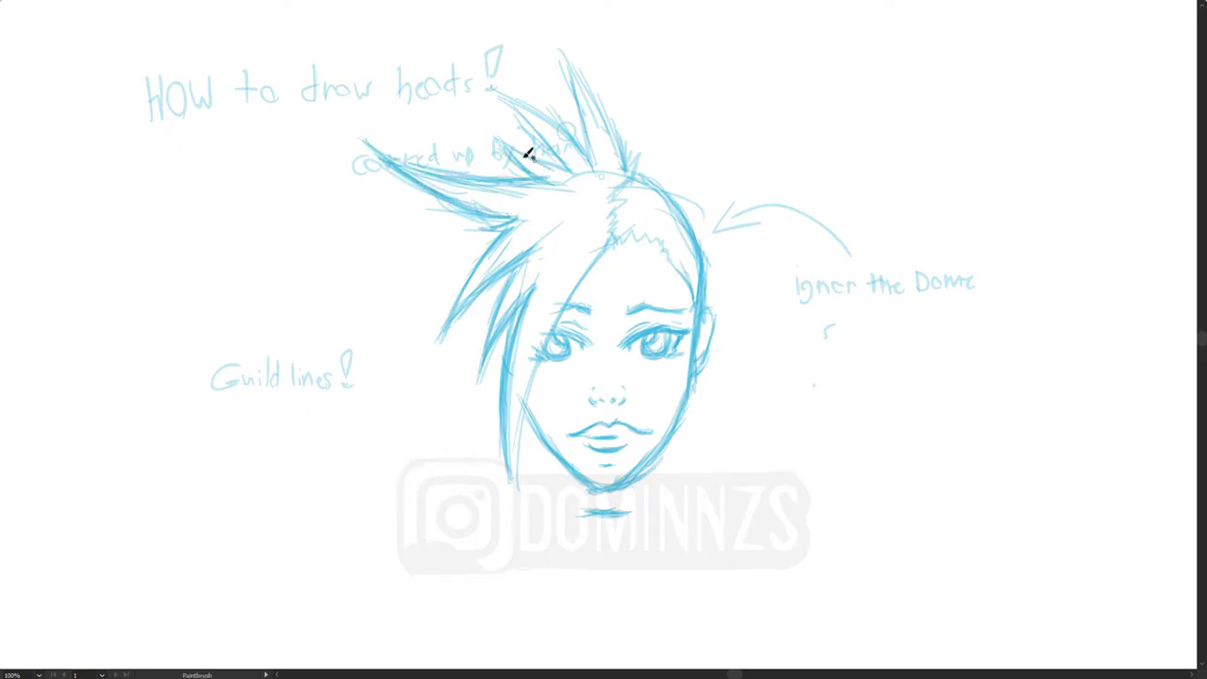
drag(487, 91, 547, 146)
drag(559, 43, 589, 156)
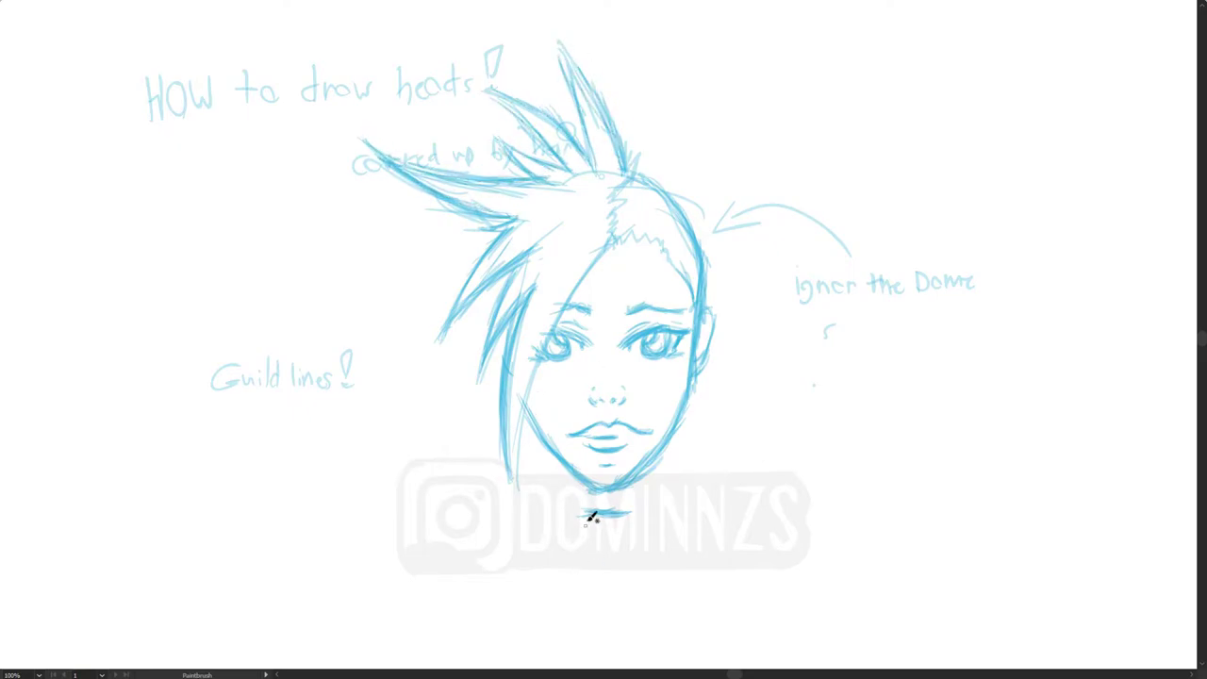
Step: Delete the horizontal strokes beneath the chin and sketch both sides of the neck and the shoulder lines
key(v)
drag(628, 547, 596, 508)
key(Delete)
key(b)
drag(557, 456, 563, 518)
drag(662, 460, 660, 534)
mouse_move(571, 460)
mouse_down()
mouse_move(554, 537)
mouse_move(552, 520)
mouse_move(518, 510)
mouse_move(443, 505)
mouse_up()
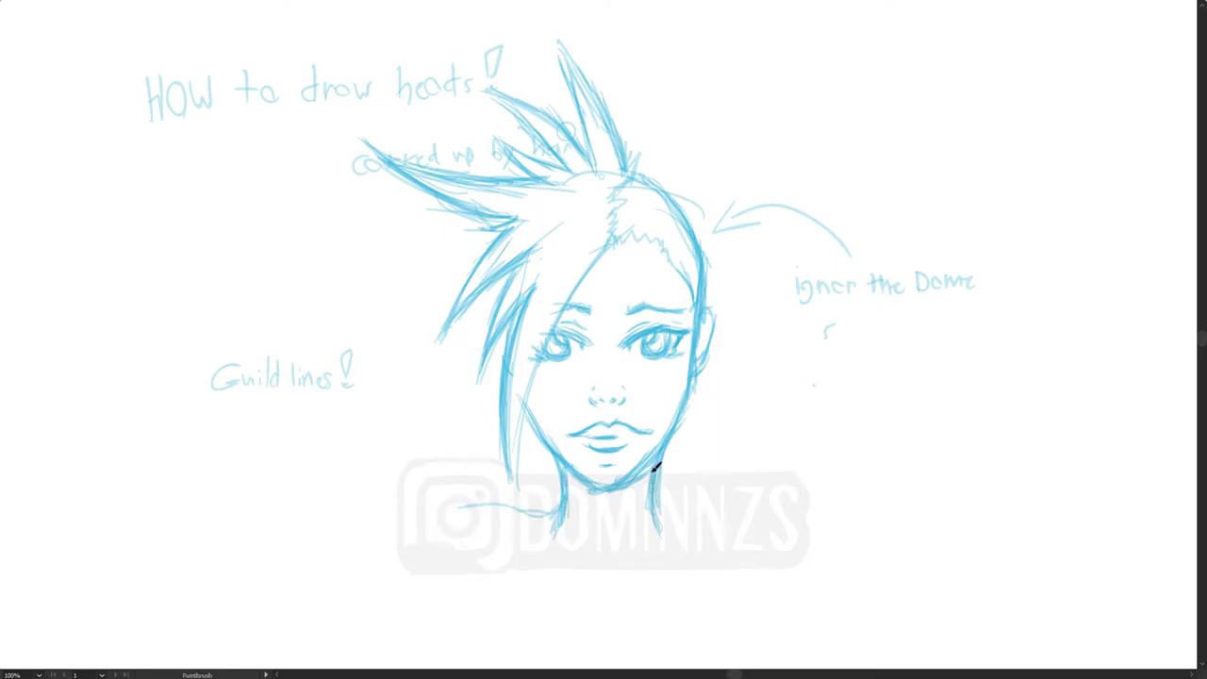
drag(700, 502, 741, 496)
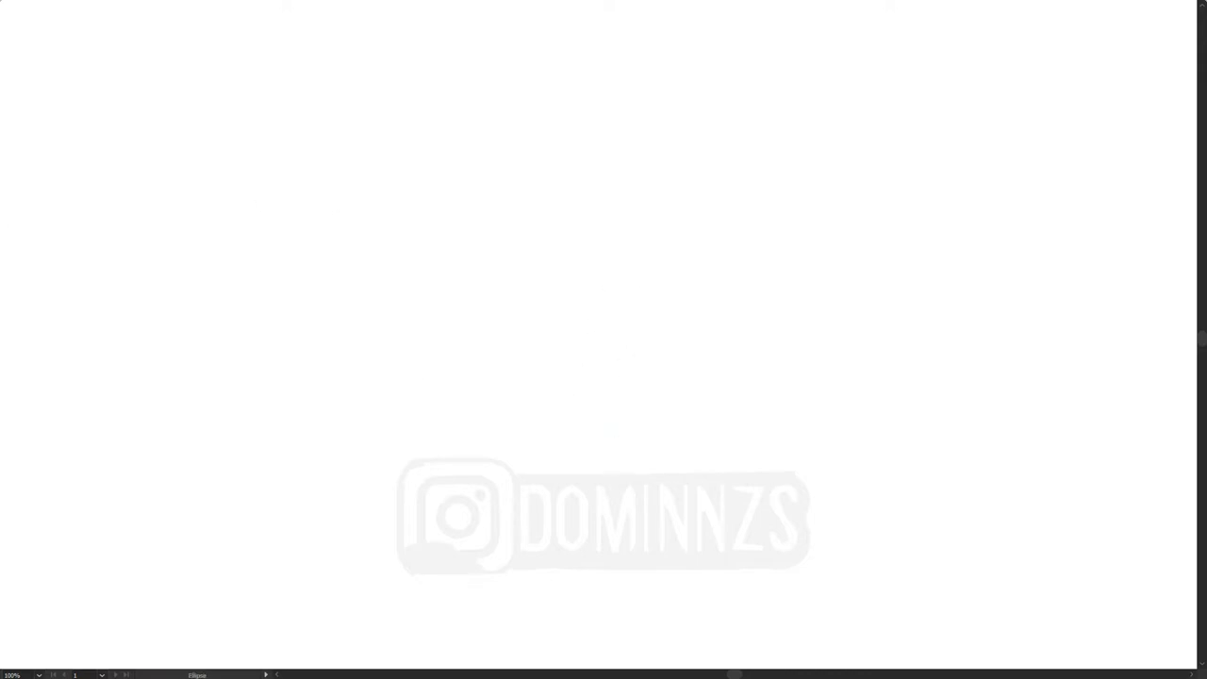
Step: Draw a circle about 232 px wide in the middle of the blank canvas
click(692, 535)
key(Escape)
mouse_move(471, 415)
mouse_down()
mouse_move(693, 246)
mouse_move(700, 223)
mouse_up()
mouse_move(771, 549)
mouse_down()
mouse_move(780, 539)
mouse_move(835, 566)
mouse_up()
key(b)
key(ctrl+z)
key(f)
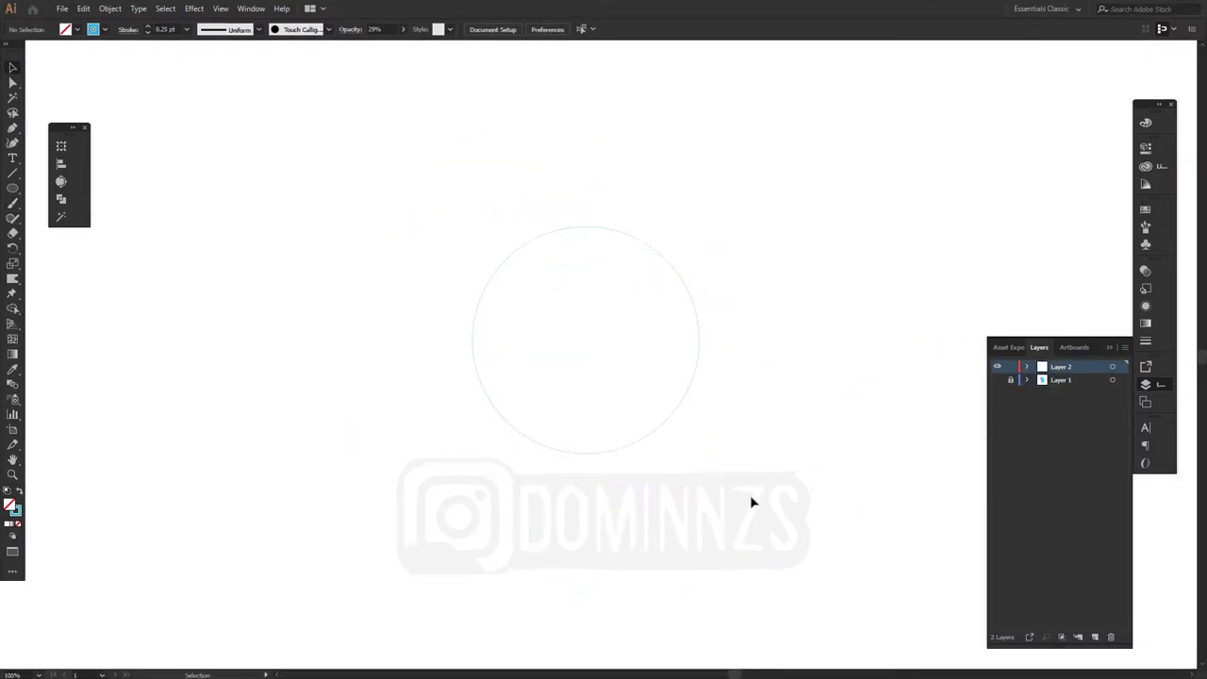
key(f)
key(b)
drag(581, 352, 586, 424)
key(ctrl+z)
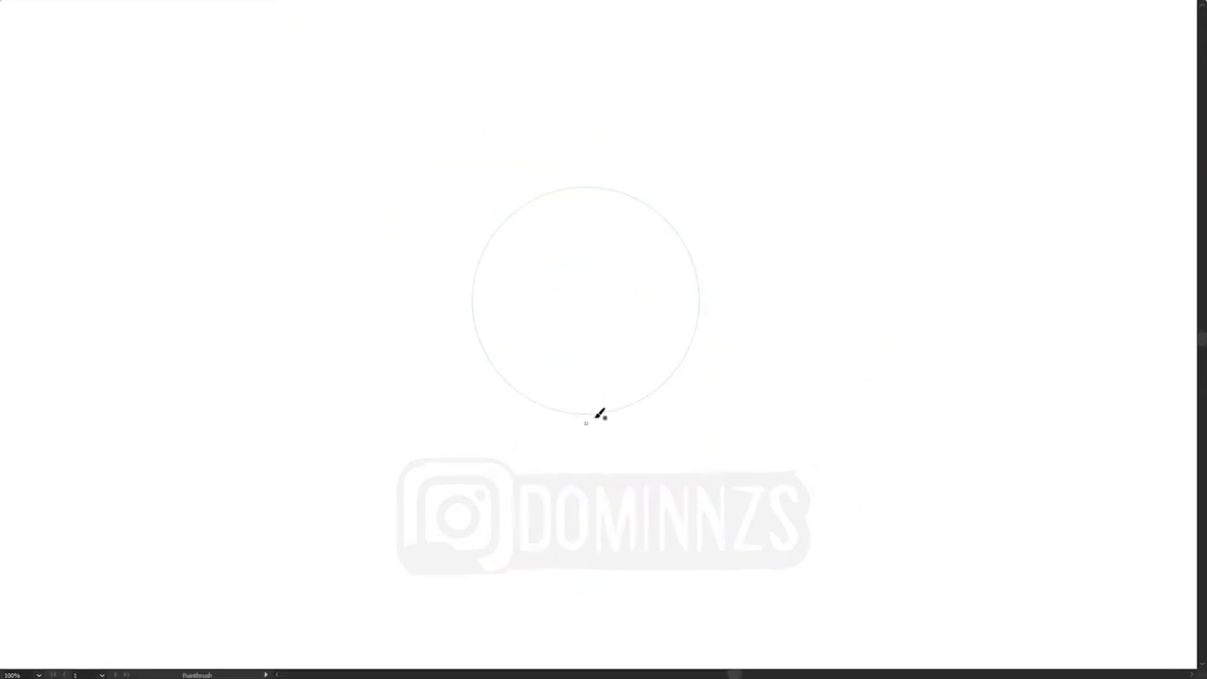
key(f)
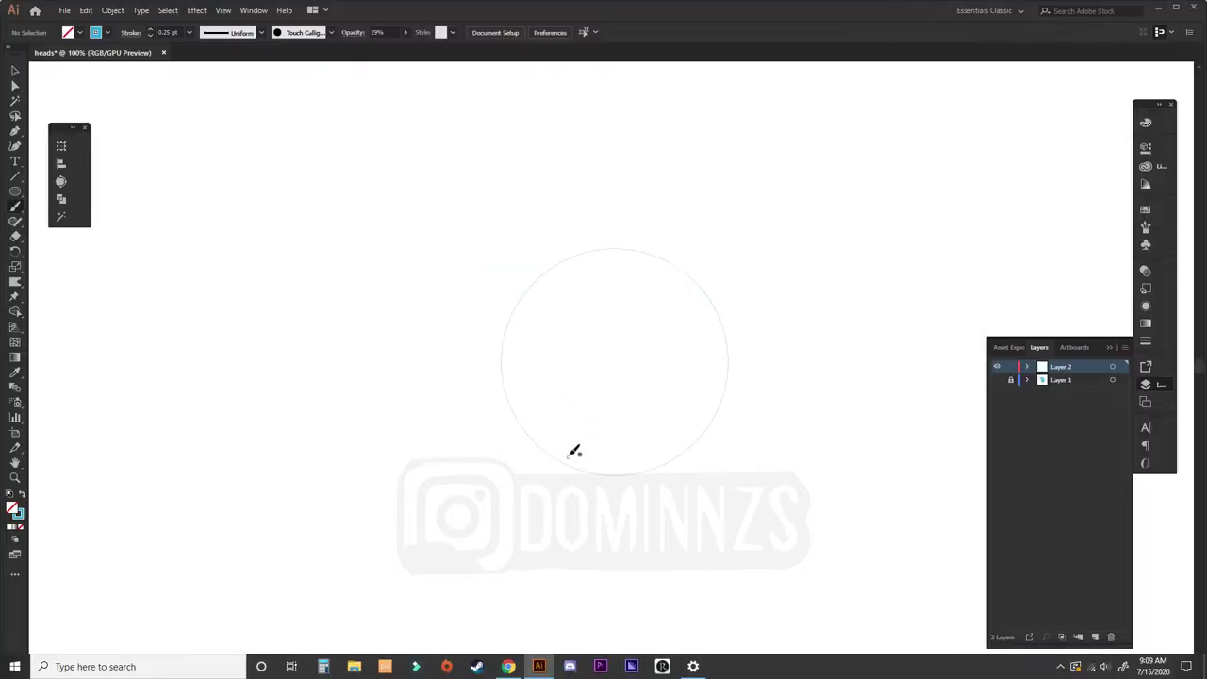
Step: Draw a short brush stroke left of the circle, and give the circle 100% opacity and a cyan fill
key(v)
key(b)
drag(284, 372, 287, 460)
key(v)
click(514, 415)
click(406, 32)
drag(369, 48, 404, 49)
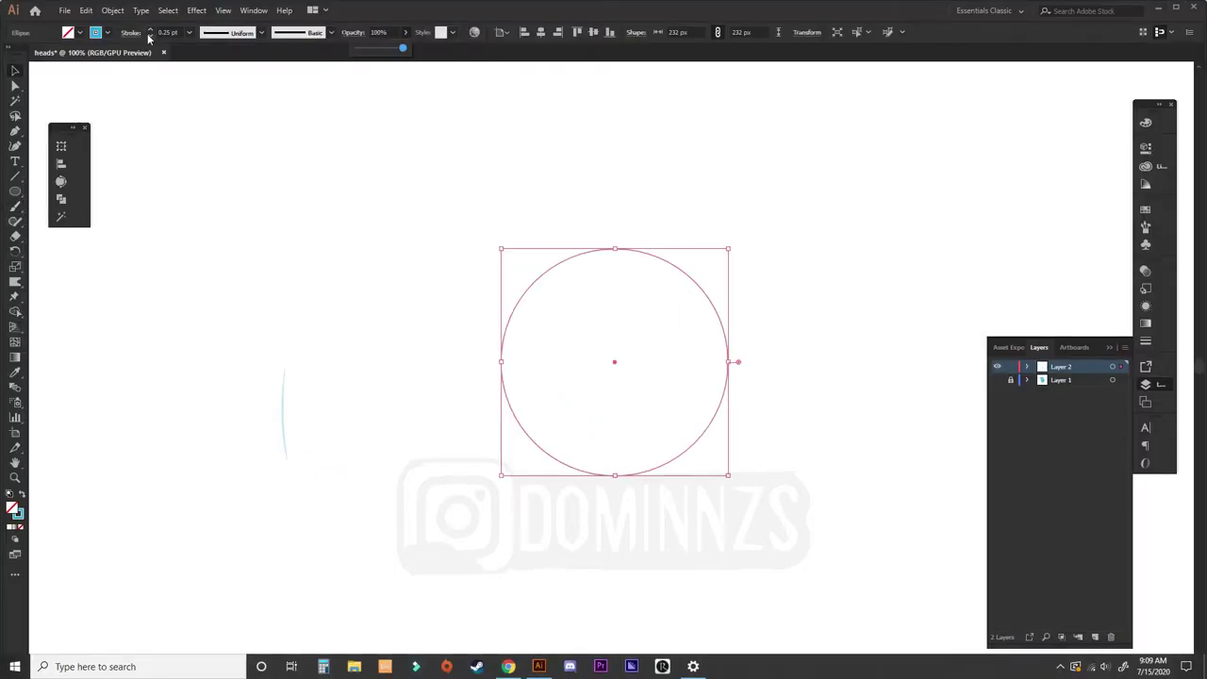
click(71, 33)
click(76, 54)
click(652, 566)
click(654, 563)
Step: Set the short stroke's colour to red and draw a second red test stroke beside it
click(284, 414)
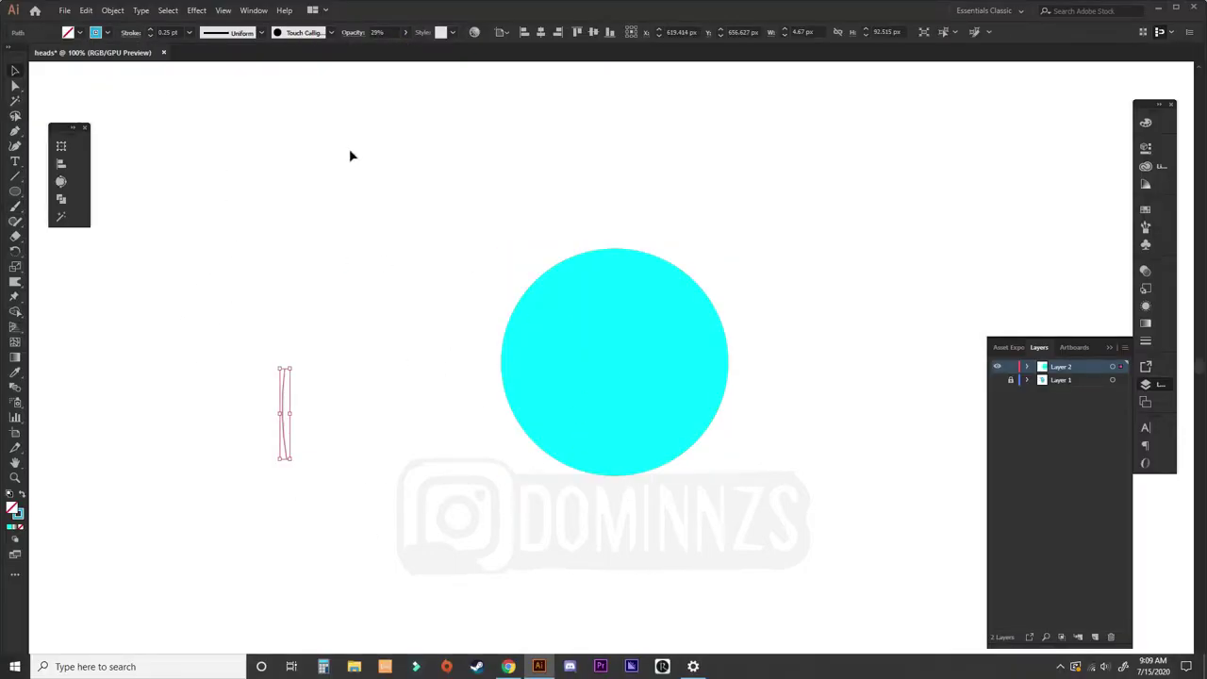
click(107, 34)
click(45, 53)
click(202, 179)
key(b)
drag(356, 347, 354, 446)
key(f)
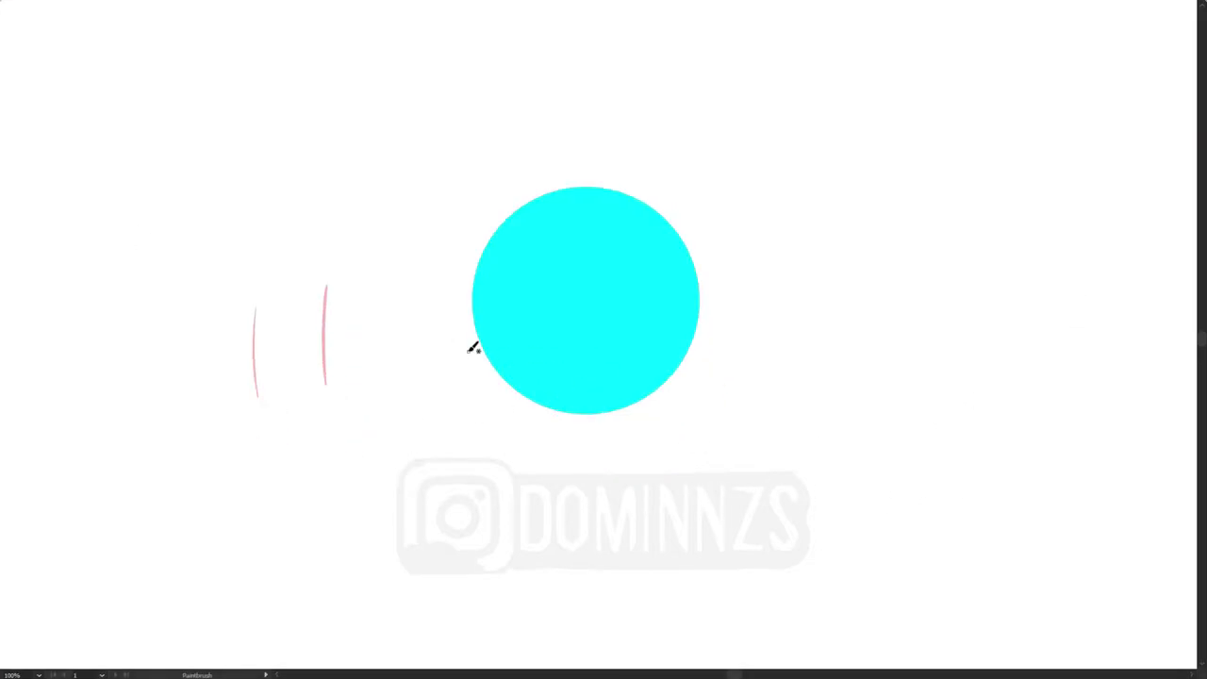
Step: Delete the test strokes and draw a red horizontal guide line across the lower part of the circle
mouse_move(842, 365)
mouse_down()
mouse_move(790, 331)
mouse_move(742, 333)
mouse_up()
drag(744, 321, 759, 339)
key(v)
key(Delete)
mouse_move(241, 412)
mouse_down()
mouse_move(415, 330)
mouse_move(449, 354)
mouse_up()
drag(560, 354, 725, 350)
drag(594, 356, 720, 354)
key(v)
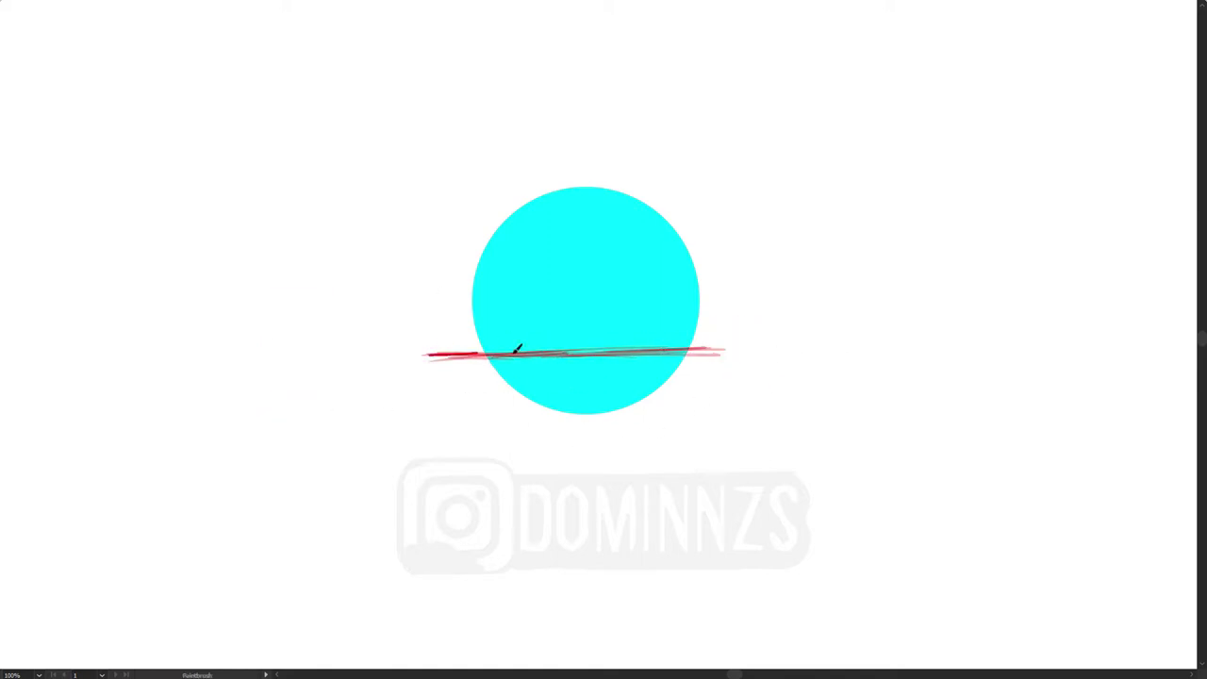
drag(515, 353, 763, 352)
Step: Draw a curved arrow pointing at the upper right edge of the circle
drag(801, 179, 712, 194)
mouse_move(710, 179)
mouse_down()
mouse_move(720, 204)
mouse_move(744, 193)
mouse_up()
mouse_move(786, 217)
mouse_down()
mouse_move(832, 205)
mouse_move(835, 236)
mouse_up()
drag(864, 207, 865, 209)
drag(873, 206, 892, 218)
key(ctrl+z)
key(ctrl+z)
key(ctrl+z)
key(ctrl+z)
key(ctrl+z)
key(ctrl+z)
key(ctrl+z)
Step: Handwrite the note "Skaill!" at the tail of the arrow beside the circle
mouse_move(790, 203)
mouse_down()
mouse_move(773, 228)
mouse_move(799, 226)
mouse_up()
drag(819, 216, 833, 224)
mouse_move(848, 228)
mouse_down()
mouse_move(847, 200)
mouse_move(862, 218)
mouse_up()
click(861, 227)
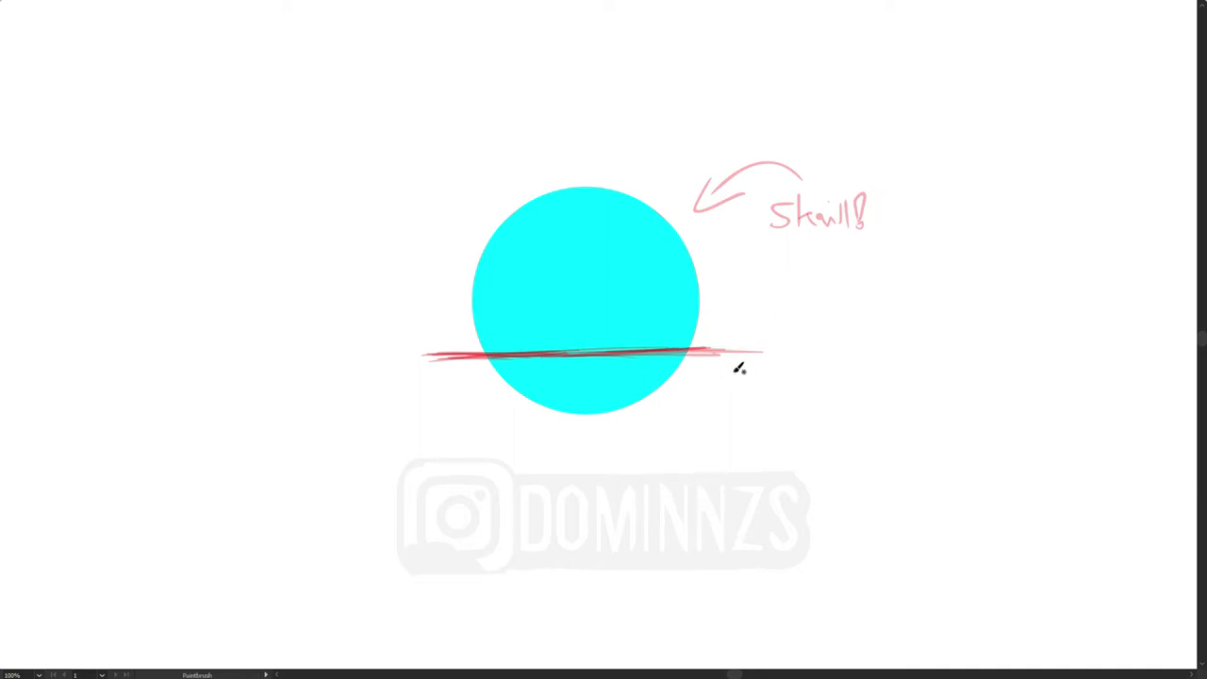
Step: Add an arrow pointing at the circle's left edge with the handwritten note "nose bend"
drag(358, 230, 443, 292)
drag(406, 287, 424, 267)
drag(220, 197, 234, 217)
drag(247, 200, 249, 202)
drag(263, 199, 291, 214)
drag(304, 209, 346, 216)
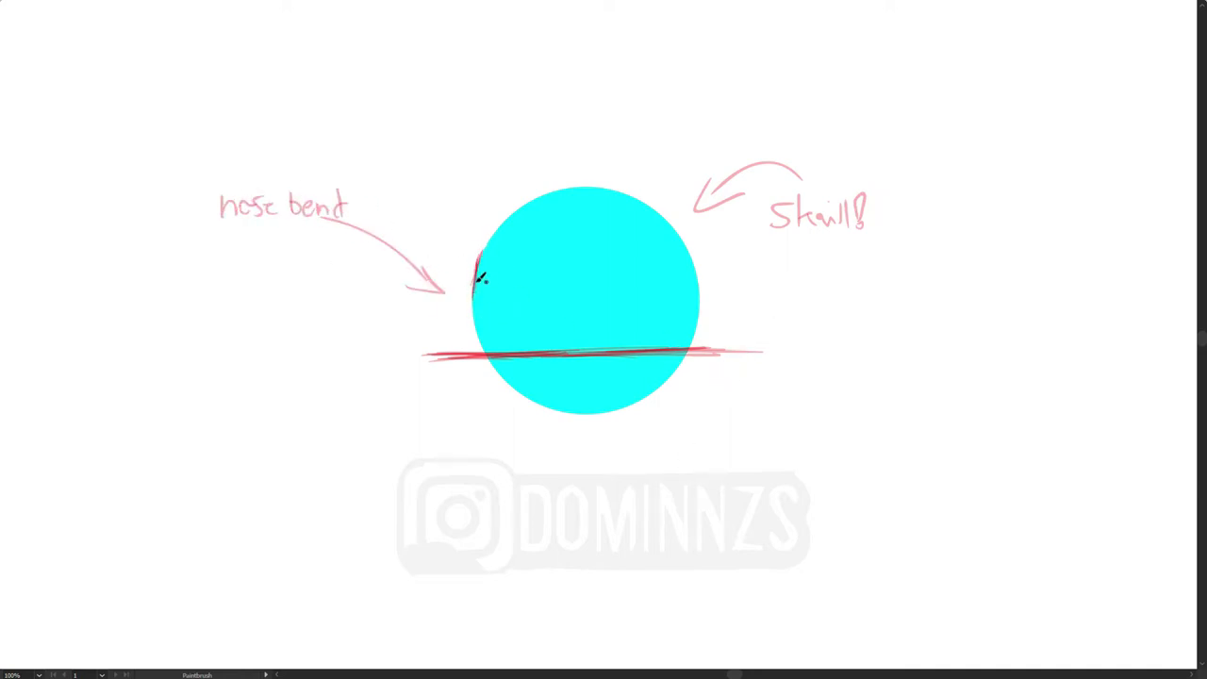
Step: Move the horizontal guide line slightly lower on the circle
mouse_move(479, 278)
mouse_down()
mouse_move(463, 318)
mouse_move(474, 283)
mouse_move(473, 336)
mouse_up()
key(ctrl+z)
key(v)
drag(709, 353, 707, 366)
key(ctrl+z)
click(499, 411)
mouse_move(537, 435)
mouse_down()
mouse_move(589, 348)
mouse_move(598, 361)
mouse_up()
shift+click(588, 382)
Step: Sketch the side profile along the circle's left edge, from the forehead through the nose bend
key(b)
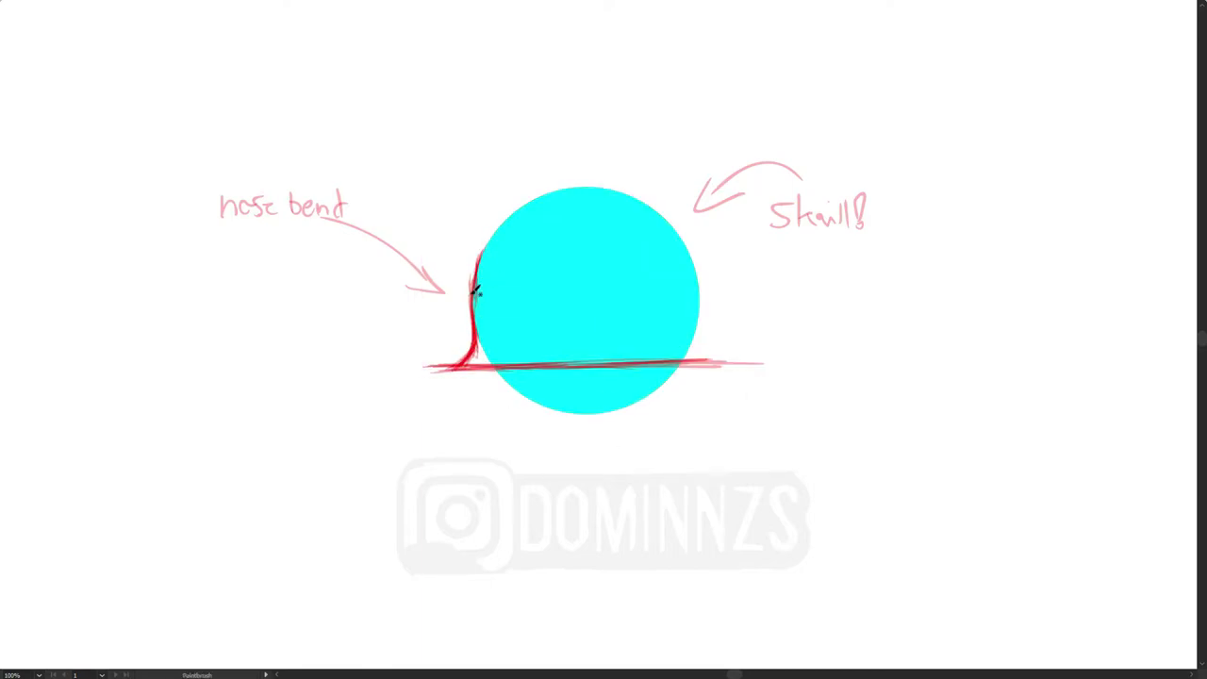
drag(476, 291, 569, 209)
mouse_move(471, 289)
mouse_down()
mouse_move(450, 368)
mouse_move(469, 311)
mouse_up()
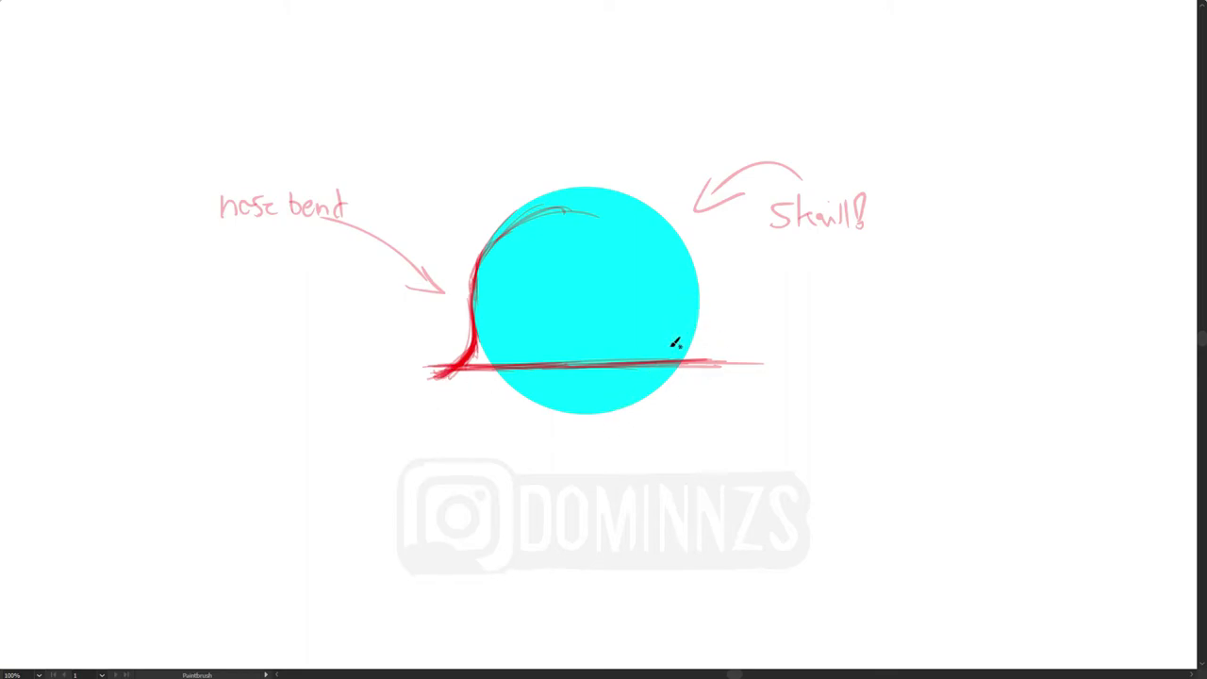
Step: Add an arrow with the handwritten note "neck starts" and sketch the back of the neck down from the circle
drag(834, 462, 820, 439)
drag(794, 483, 963, 492)
mouse_move(681, 351)
mouse_down()
mouse_move(663, 405)
mouse_move(666, 487)
mouse_up()
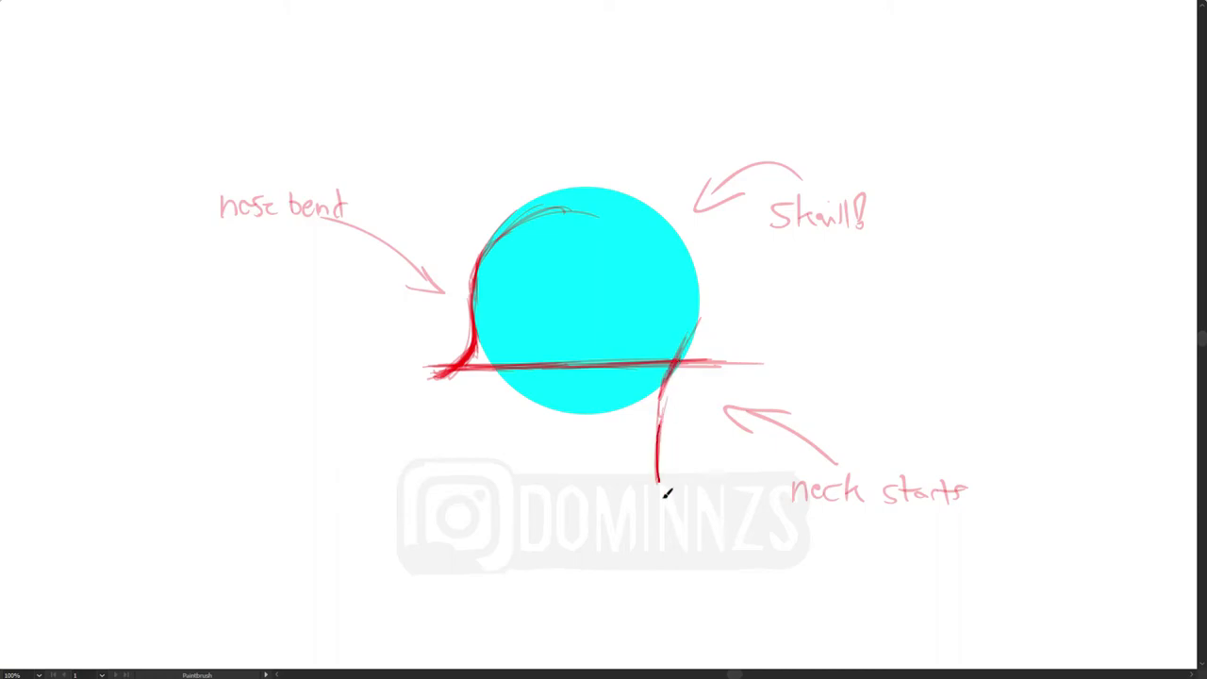
drag(671, 377, 683, 539)
Step: Sketch the profile from the nose tip down to the chin and label it with an arrow and the note "chin"
mouse_move(454, 367)
mouse_down()
mouse_move(492, 426)
mouse_move(497, 462)
mouse_up()
drag(319, 501, 474, 483)
drag(410, 483, 432, 513)
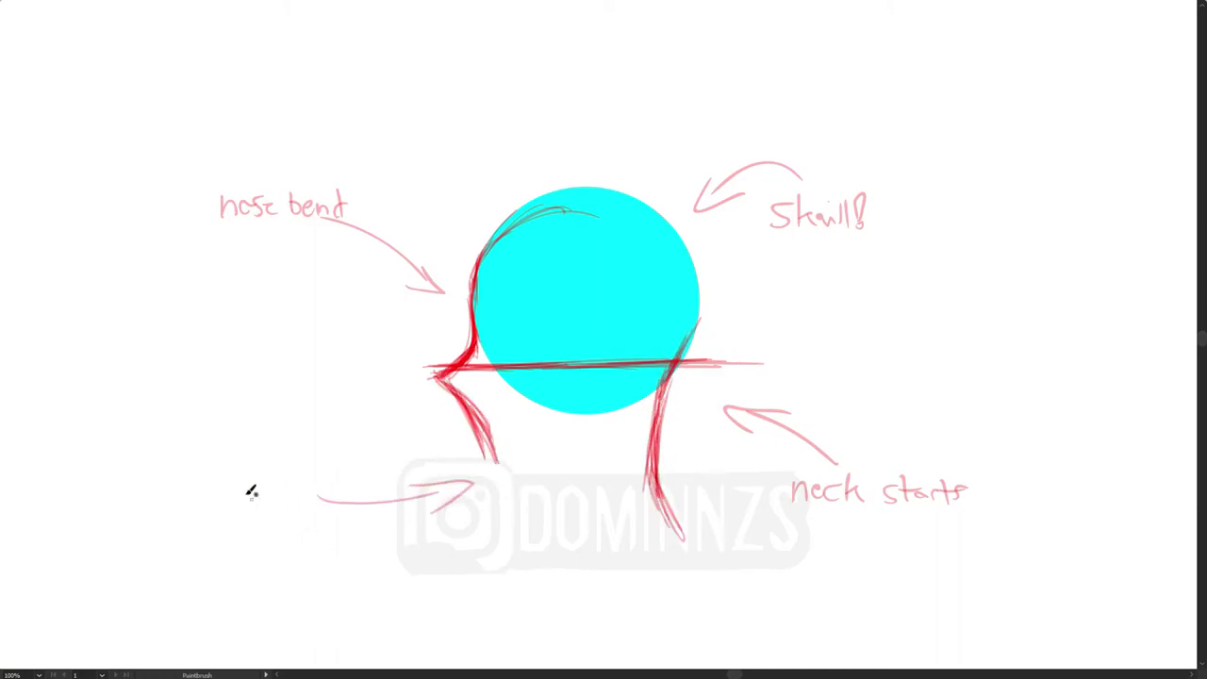
drag(247, 456, 244, 483)
drag(253, 451, 268, 480)
drag(275, 462, 277, 480)
Step: Sketch the jawline rising from the chin and add an arrow with the handwritten note "ears"
drag(494, 452, 603, 406)
drag(901, 360, 759, 303)
drag(764, 298, 797, 320)
drag(860, 387, 862, 400)
mouse_move(884, 387)
mouse_down()
mouse_move(888, 400)
mouse_move(903, 384)
mouse_up()
drag(913, 379, 909, 399)
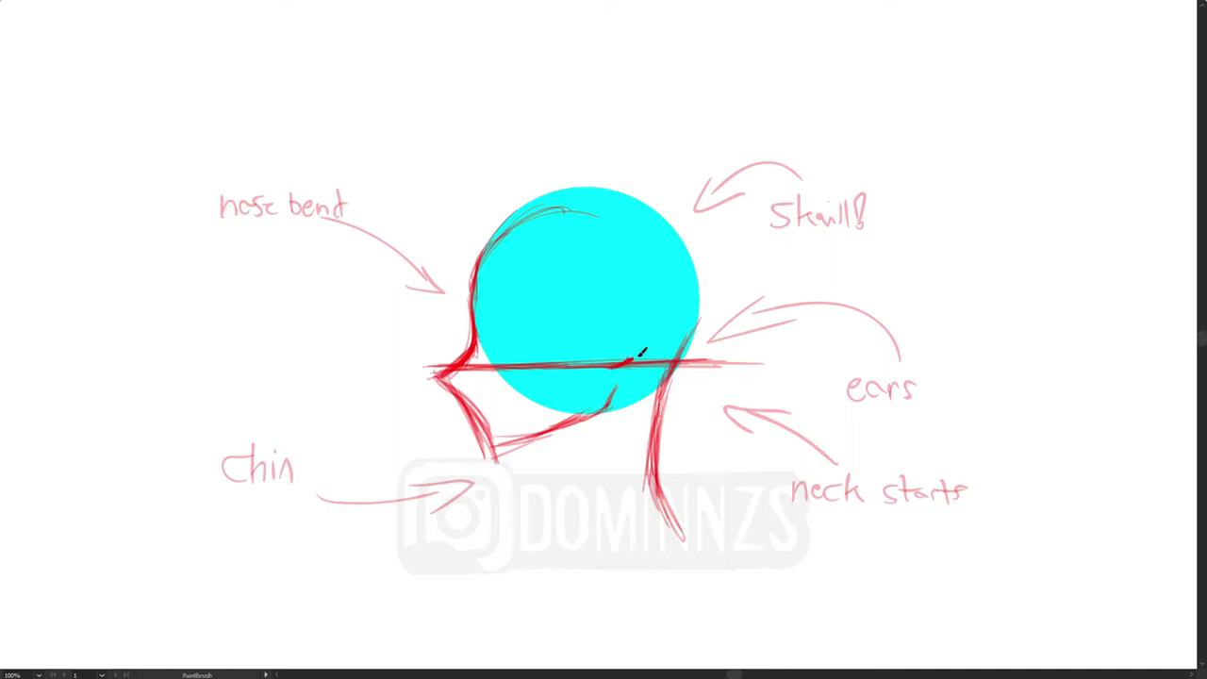
Step: Sketch the ear on the circle and the front of the neck beneath the jaw
drag(604, 313, 630, 292)
mouse_move(547, 429)
mouse_down()
mouse_move(509, 442)
mouse_move(562, 444)
mouse_move(552, 476)
mouse_move(517, 446)
mouse_move(557, 493)
mouse_move(558, 457)
mouse_move(564, 503)
mouse_move(566, 539)
mouse_up()
drag(553, 455, 565, 573)
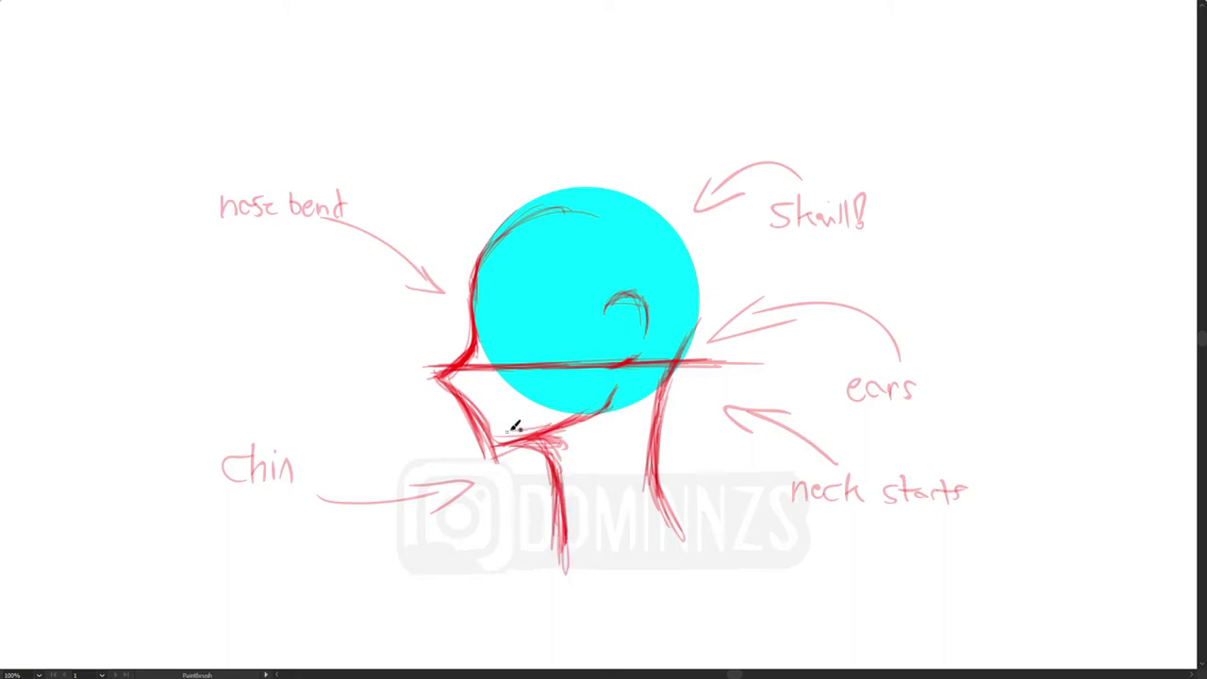
Step: Delete the stray strokes around the nose tip, the mouth and chin line, and the front of the neck
drag(514, 426, 466, 392)
drag(465, 439, 472, 421)
key(Delete)
drag(432, 384, 440, 377)
key(Delete)
drag(420, 362, 437, 368)
key(Delete)
drag(572, 456, 560, 441)
key(Delete)
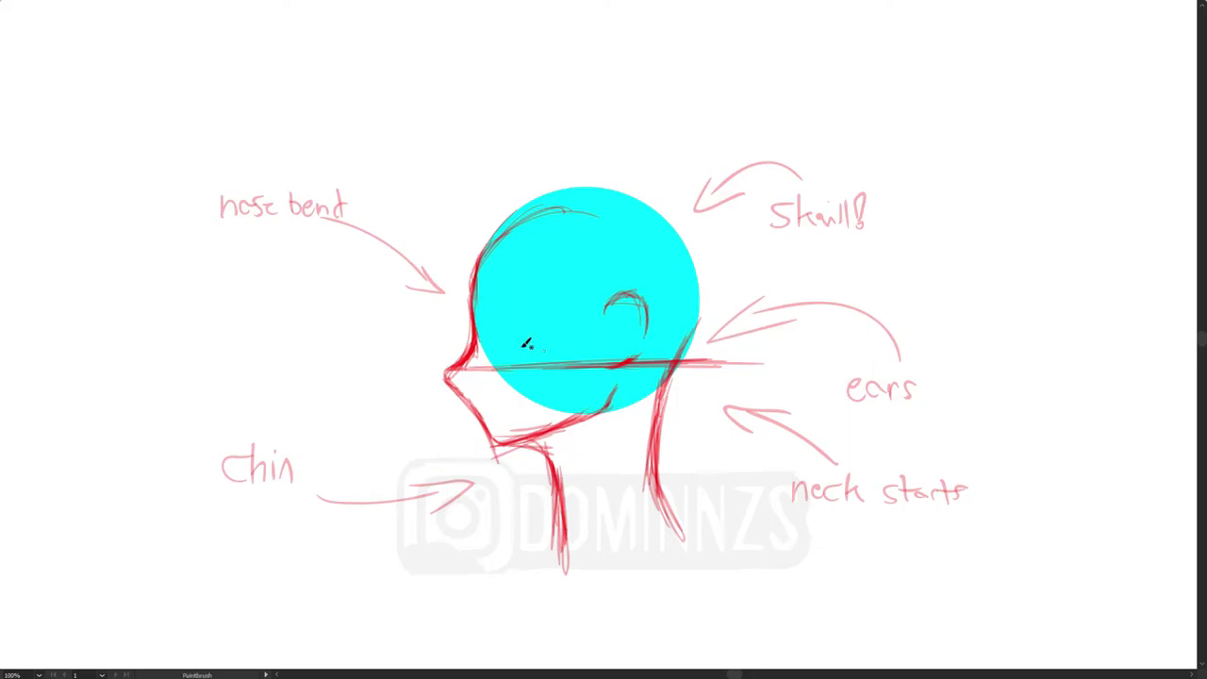
Step: Sketch the skull outline from the forehead over the top of the head down to the back of the neck
drag(474, 273, 569, 210)
drag(696, 326, 674, 245)
drag(696, 310, 584, 209)
drag(692, 281, 564, 209)
Step: Delete the horizontal guide line and the cyan circle, and sketch the eyebrow and eye
mouse_move(448, 373)
mouse_down()
mouse_move(516, 371)
mouse_move(570, 392)
mouse_up()
key(v)
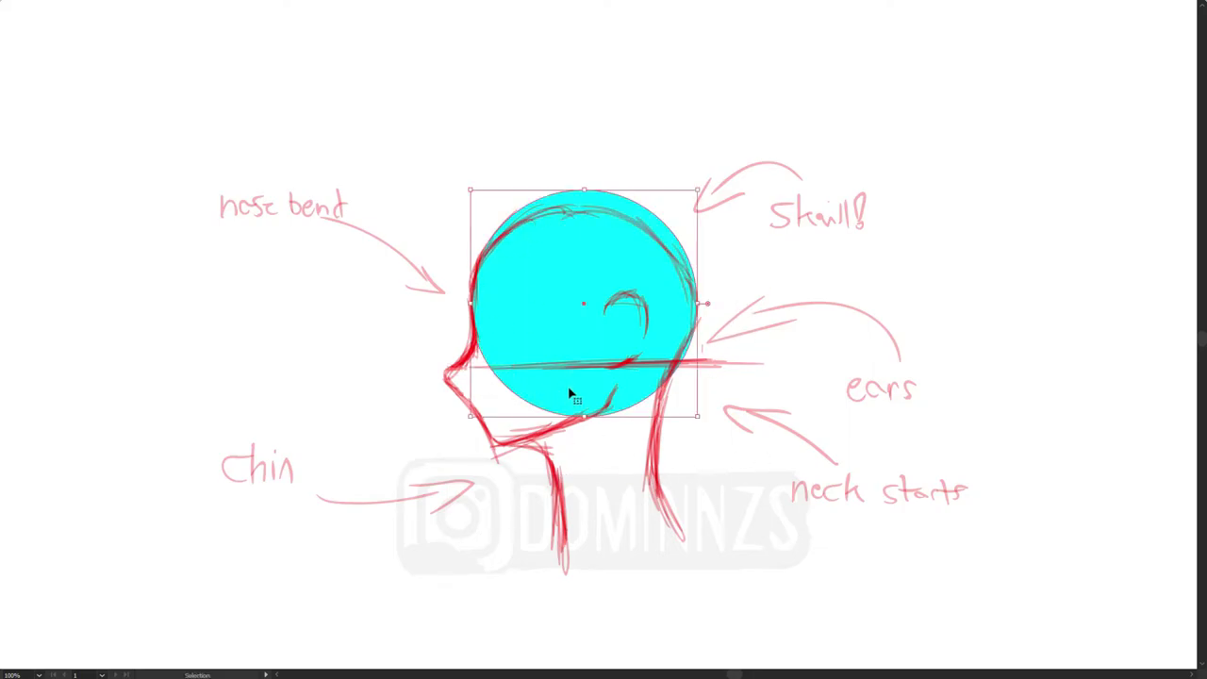
key(Delete)
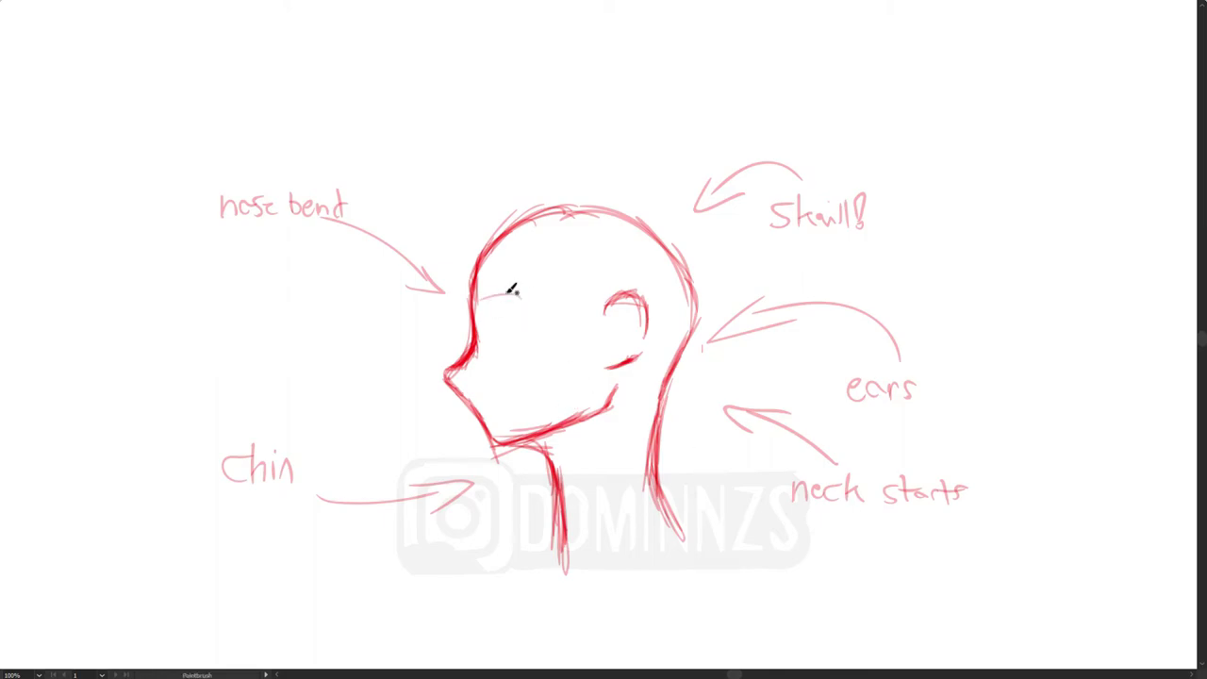
mouse_move(502, 294)
mouse_down()
mouse_move(556, 292)
mouse_move(497, 332)
mouse_move(523, 307)
mouse_move(509, 330)
mouse_up()
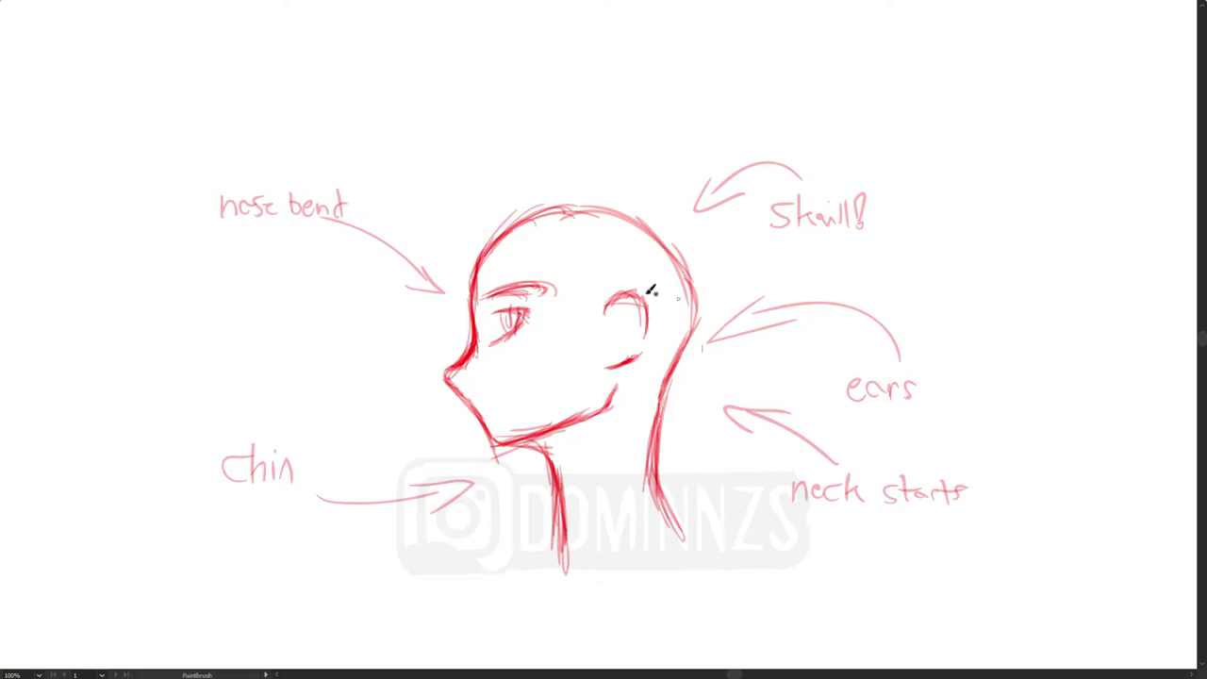
Step: Delete the skull outline at the top and back of the head and the jawline strokes near the chin
key(v)
key(Delete)
drag(592, 235, 700, 307)
key(Delete)
key(Delete)
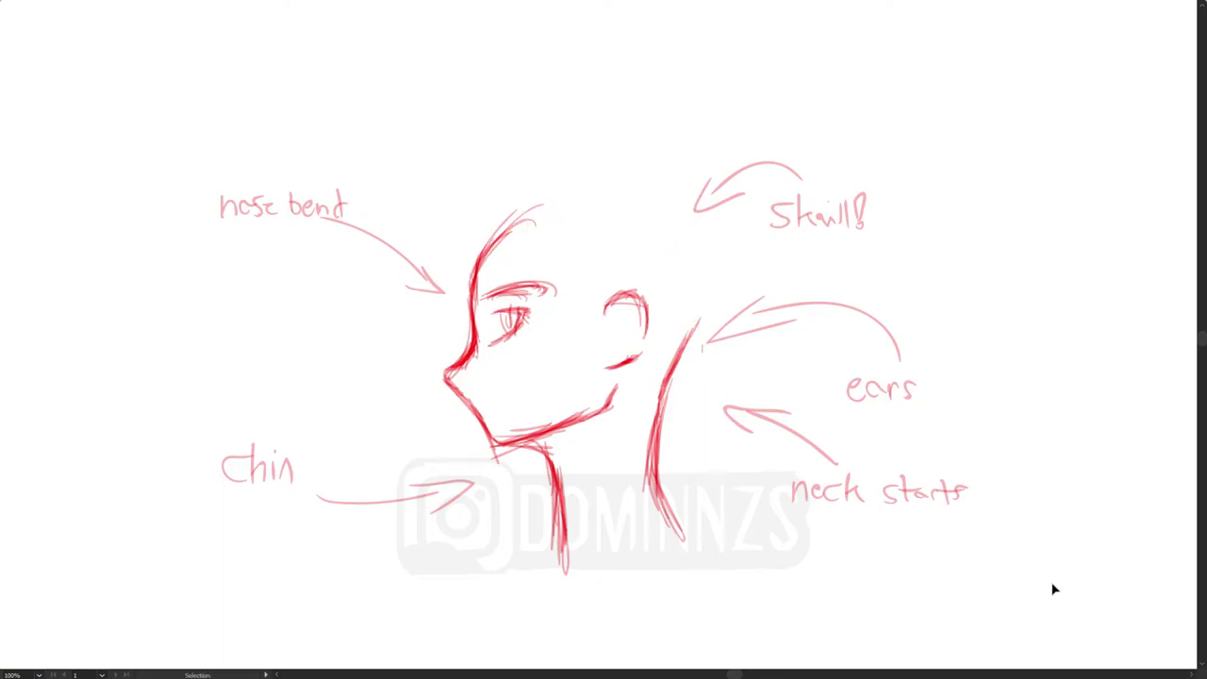
click(555, 427)
key(Delete)
key(Delete)
key(b)
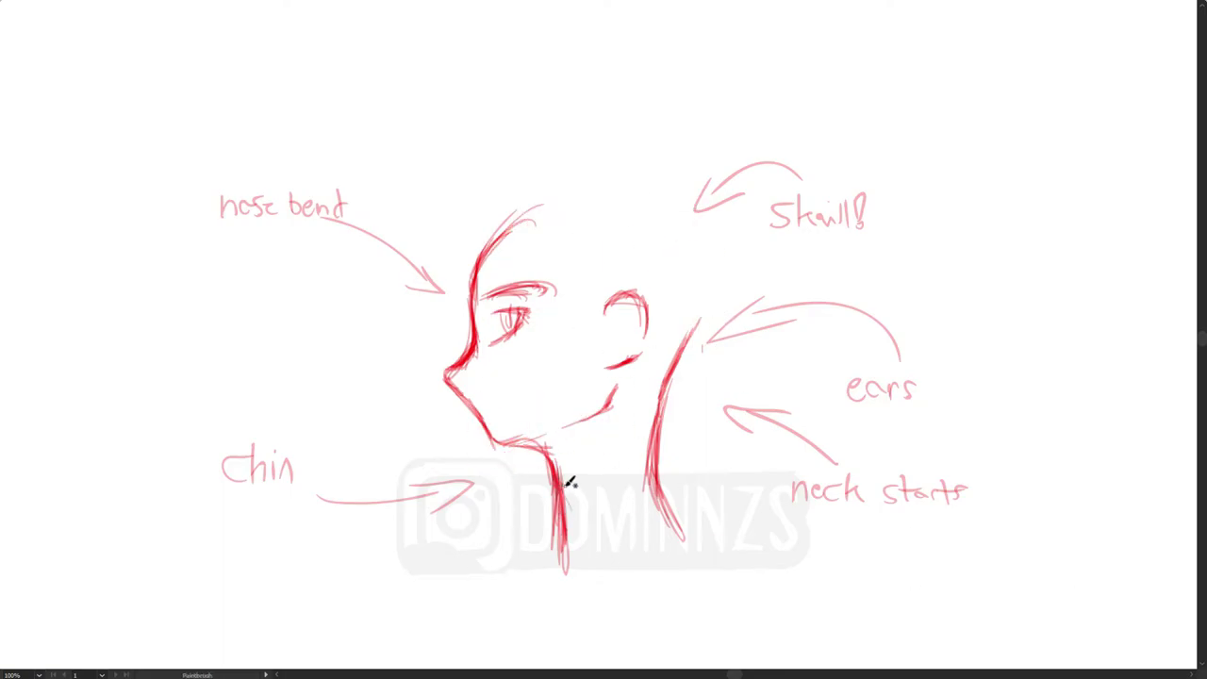
Step: Extend the back of the neck outward and sketch the rounded shoulder beneath it
drag(660, 462, 685, 526)
drag(671, 480, 711, 528)
drag(614, 608, 735, 593)
drag(622, 580, 719, 565)
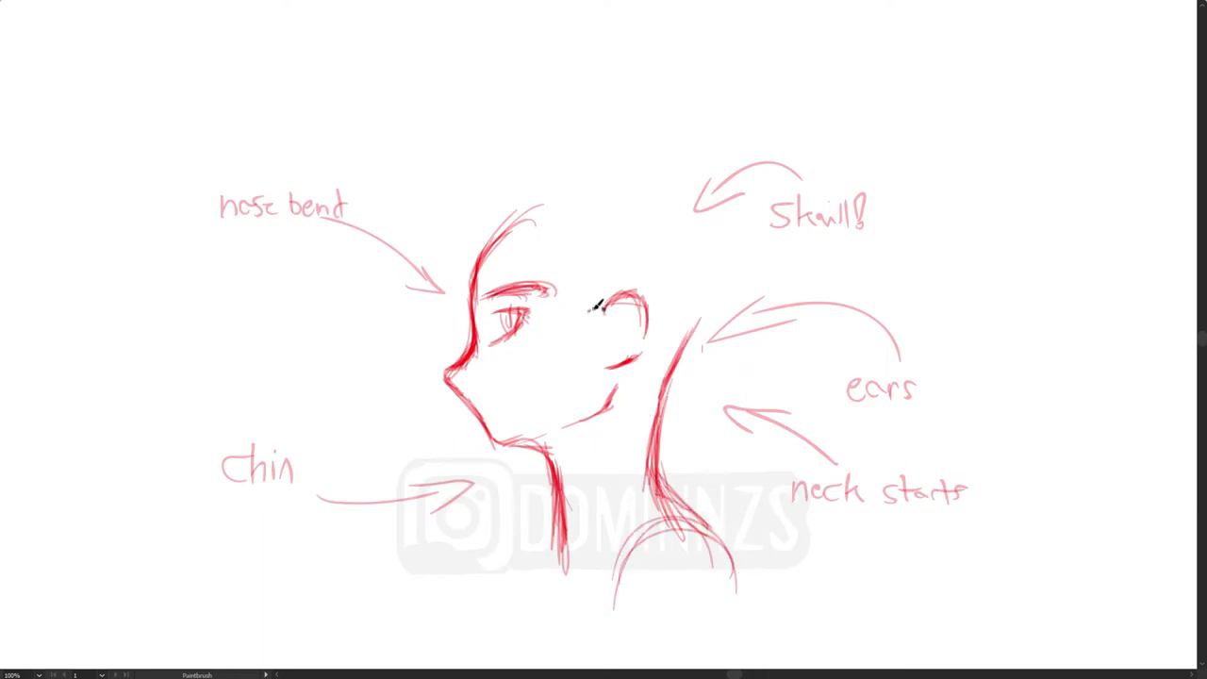
Step: Sketch a jagged hairline from the forehead to the ear, and along the nape and back of the head
drag(595, 279, 592, 273)
drag(596, 283, 563, 233)
mouse_move(565, 242)
mouse_down()
mouse_move(551, 233)
mouse_move(481, 262)
mouse_up()
mouse_move(635, 381)
mouse_down()
mouse_move(695, 318)
mouse_move(673, 377)
mouse_move(704, 320)
mouse_up()
mouse_move(700, 330)
mouse_down()
mouse_move(712, 275)
mouse_move(699, 257)
mouse_up()
drag(533, 227, 479, 266)
Step: Delete the "nose bend" note and its arrow
key(v)
drag(272, 264, 435, 185)
key(Delete)
mouse_move(420, 320)
mouse_down()
mouse_move(446, 240)
mouse_move(416, 358)
mouse_up()
key(Delete)
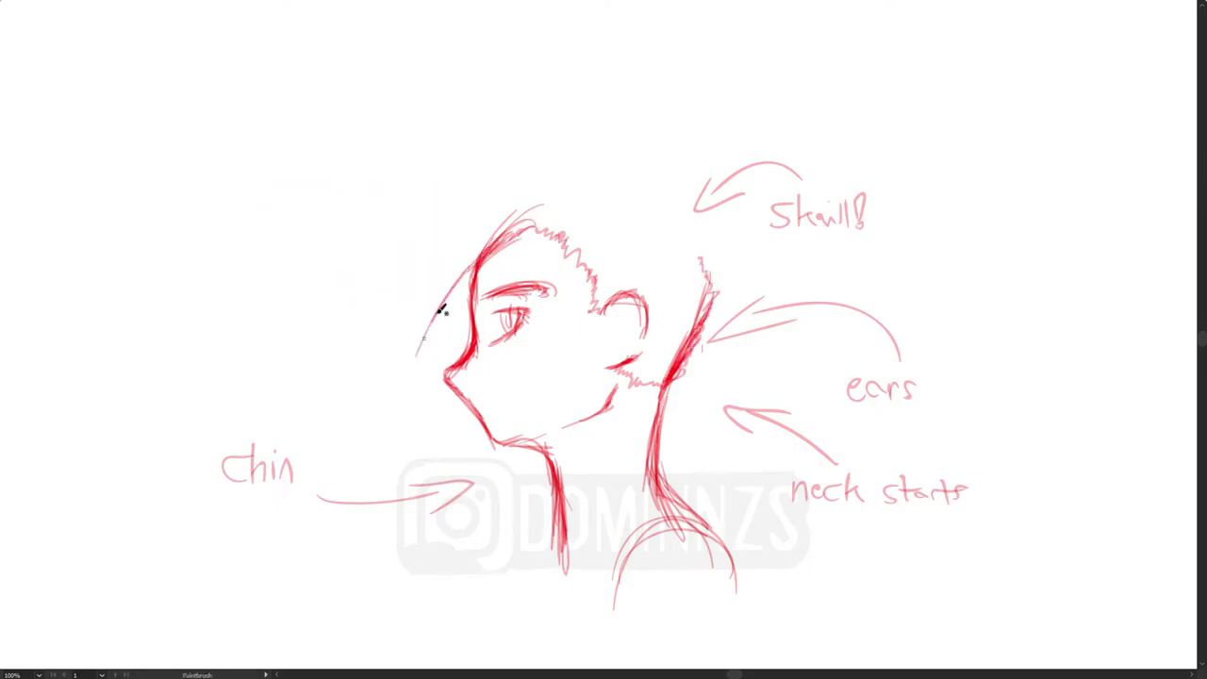
Step: Sketch long pointed hair strands falling from the forehead in front of the face and down past the chin
drag(468, 306, 407, 388)
drag(465, 315, 439, 430)
drag(458, 345, 433, 462)
drag(445, 376, 434, 547)
drag(478, 435, 432, 515)
drag(472, 438, 440, 507)
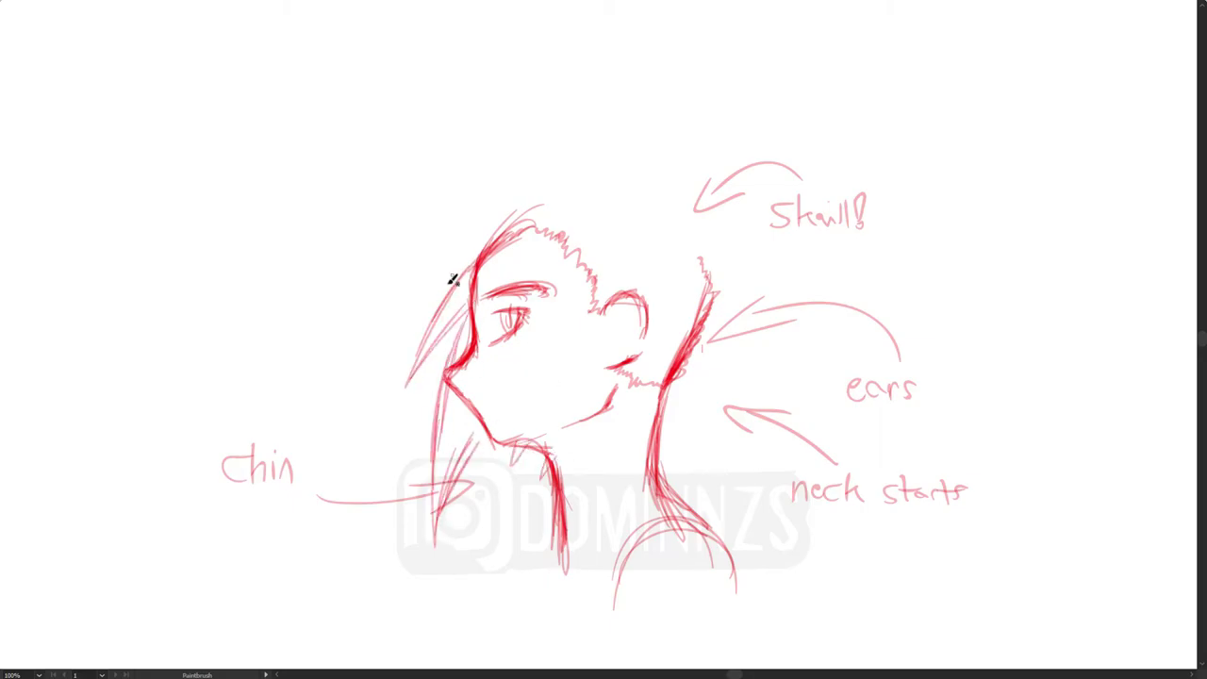
Step: Sketch spiky hair across the top of the head to the back, with a jagged lower edge along the scalp
mouse_move(452, 278)
mouse_down()
mouse_move(496, 195)
mouse_move(573, 153)
mouse_move(561, 64)
mouse_move(659, 206)
mouse_up()
mouse_move(658, 208)
mouse_down()
mouse_move(691, 191)
mouse_move(689, 221)
mouse_up()
drag(690, 220, 708, 281)
mouse_move(489, 254)
mouse_down()
mouse_move(517, 221)
mouse_move(622, 200)
mouse_move(694, 262)
mouse_up()
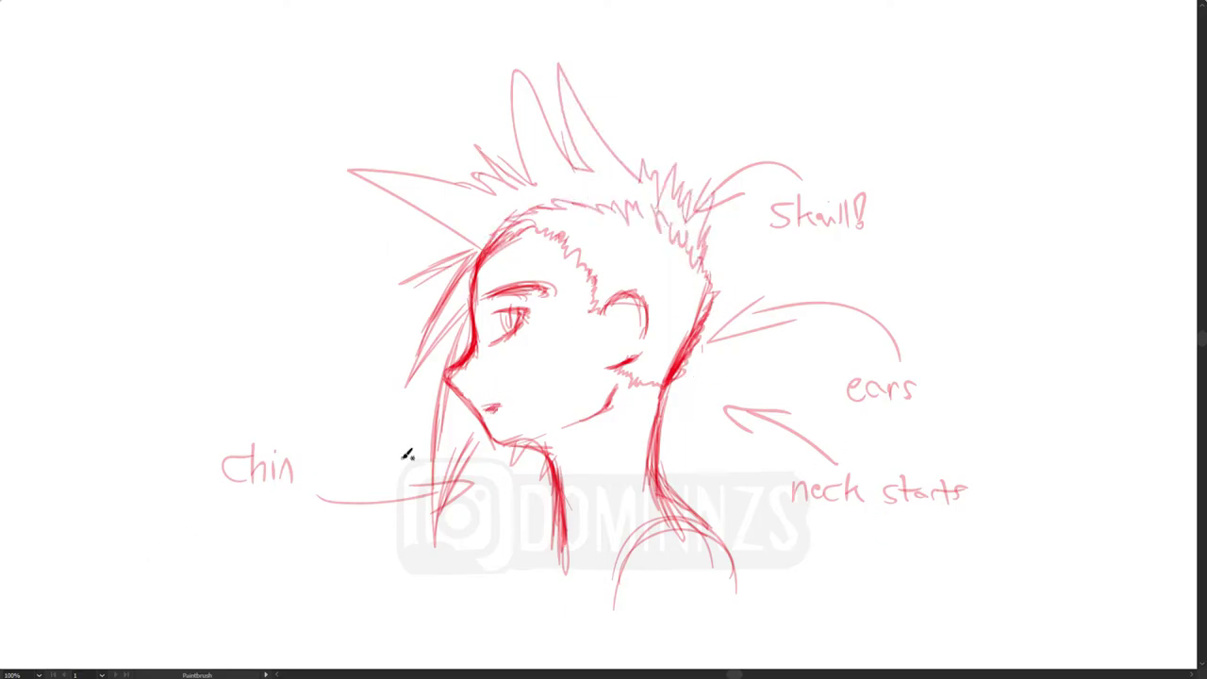
Step: Redraw the underside of the chin and front of the neck, and add a short muscle line inside the neck
mouse_move(558, 445)
mouse_down()
mouse_move(522, 447)
mouse_move(566, 470)
mouse_move(567, 549)
mouse_up()
drag(619, 494, 624, 442)
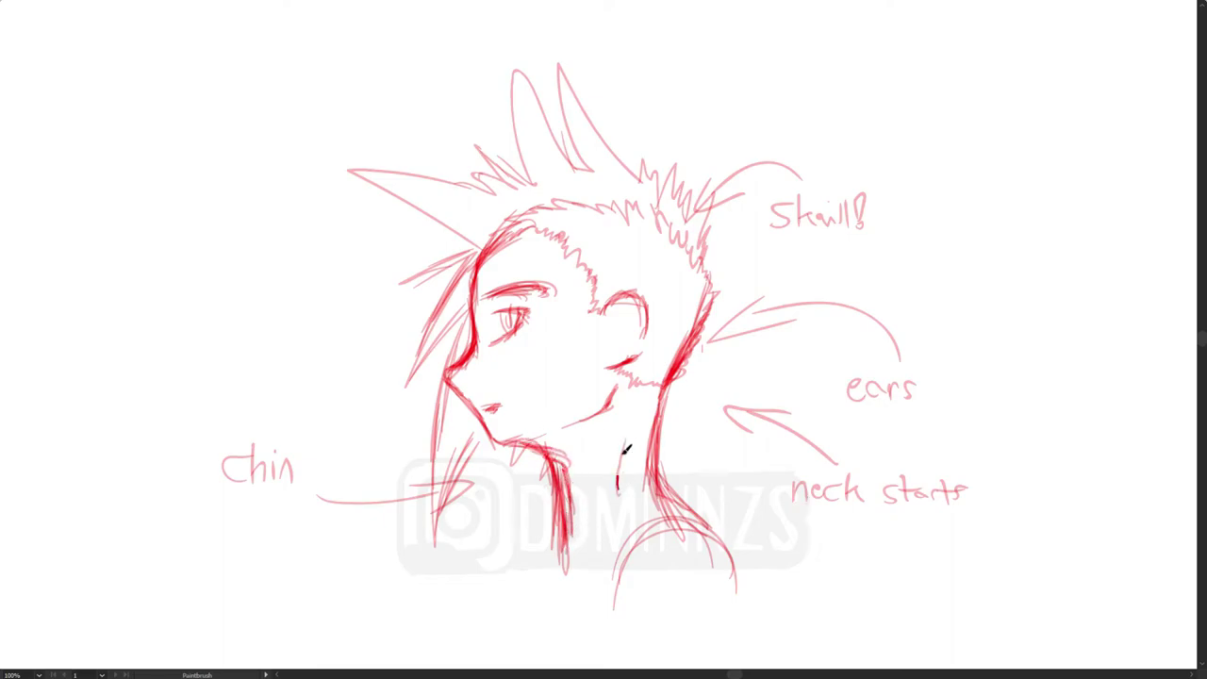
key(ctrl+a)
key(ctrl+z)
key(ctrl+z)
key(ctrl+z)
key(ctrl+z)
mouse_move(500, 441)
mouse_down()
mouse_move(564, 461)
mouse_move(569, 566)
mouse_up()
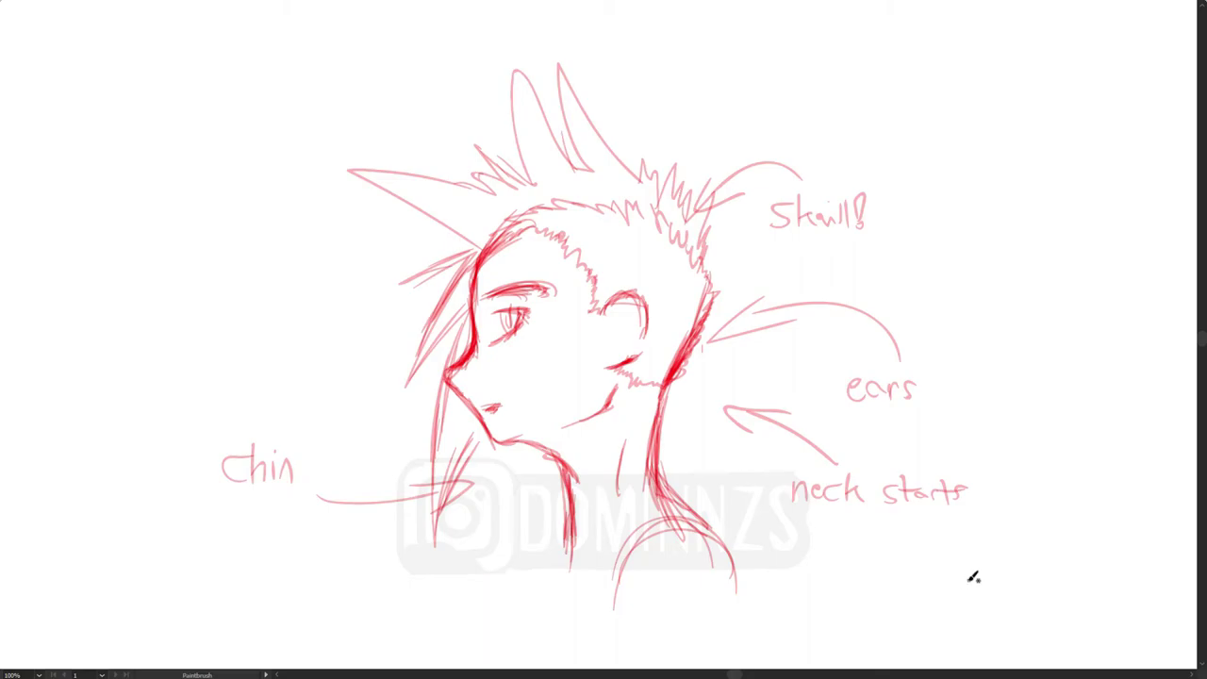
drag(1028, 351, 1035, 347)
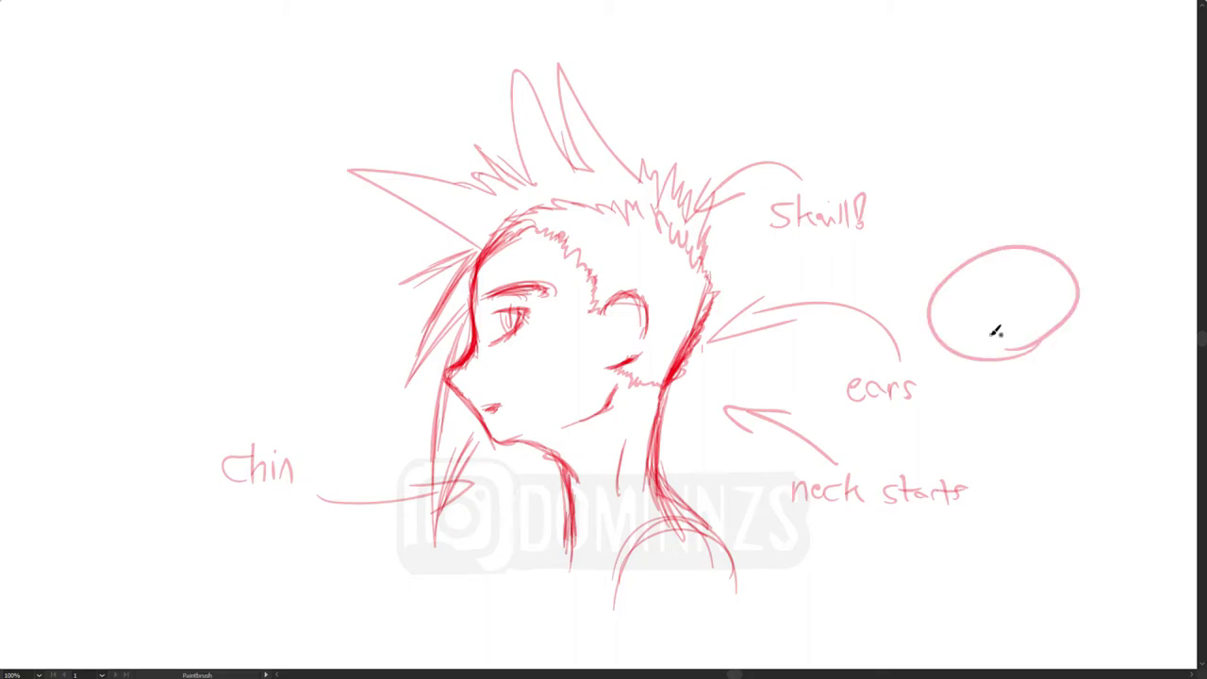
key(ctrl+z)
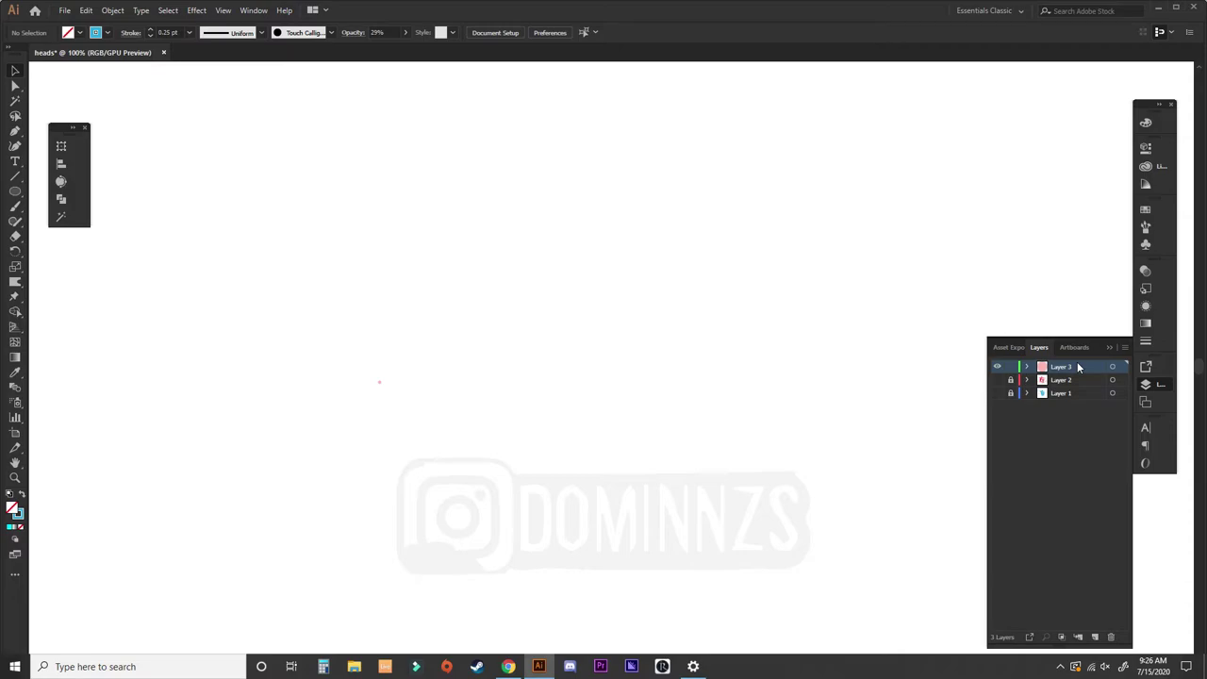
Step: Sketch a loose blue circle for the new head in the upper middle of the blank layer
key(f)
key(f)
key(b)
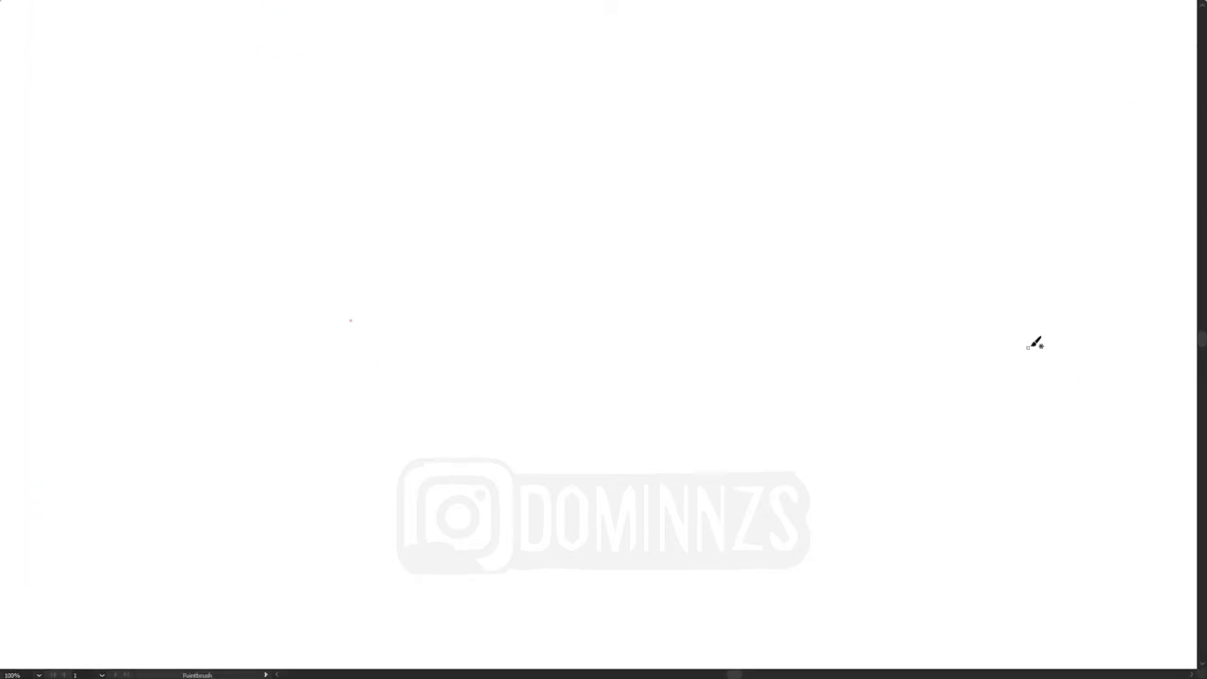
drag(1043, 345, 1093, 398)
key(ctrl+z)
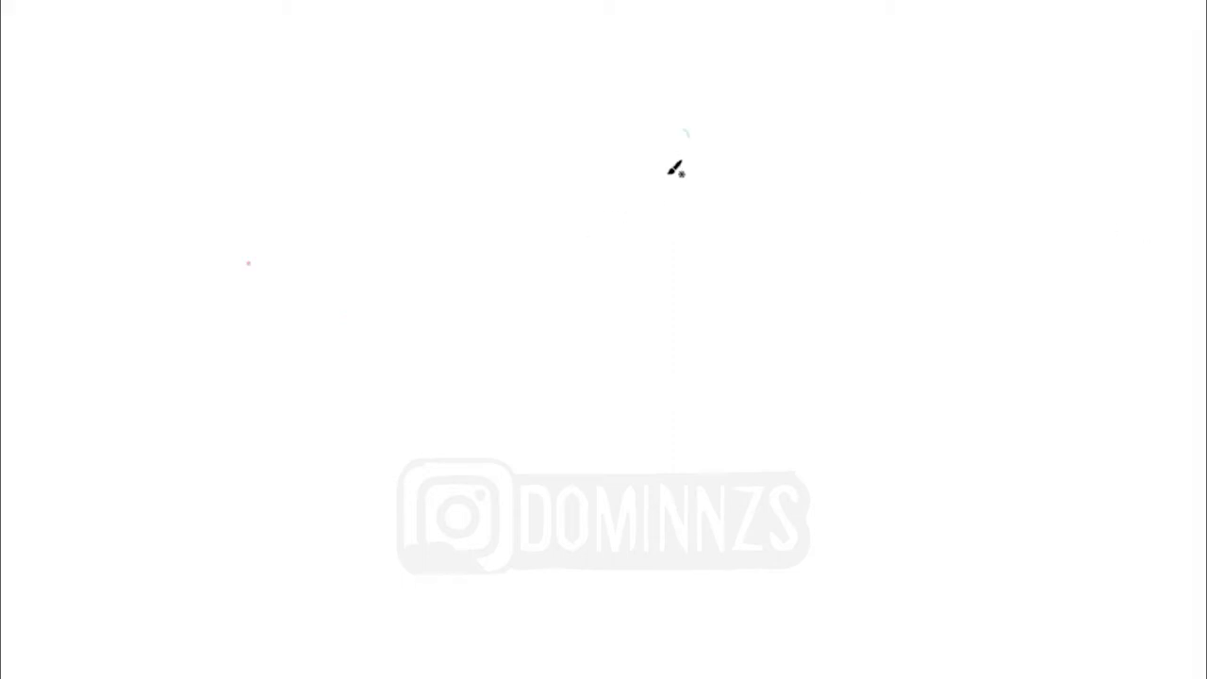
mouse_move(675, 168)
mouse_down()
mouse_move(512, 248)
mouse_move(617, 296)
mouse_move(725, 183)
mouse_move(559, 327)
mouse_move(666, 121)
mouse_move(652, 312)
mouse_up()
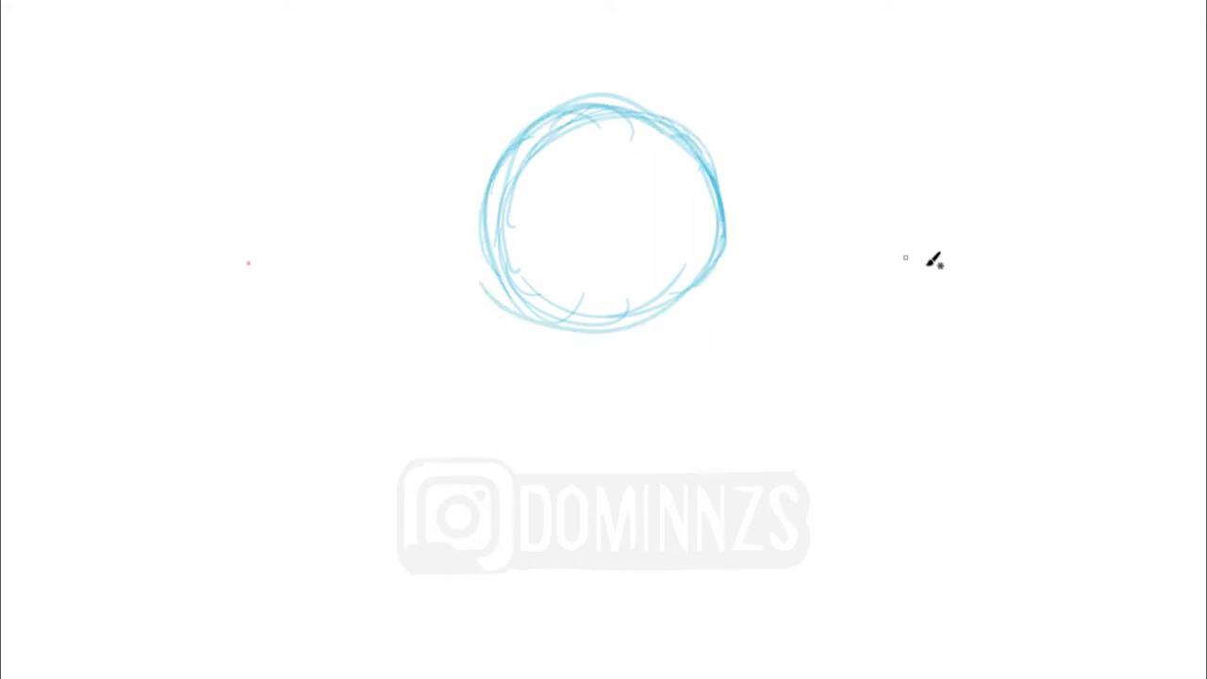
Step: Sketch a triangular jaw tapering to a chin point below the circle and annotate it with an arrow and "triangle!"
drag(933, 277, 781, 256)
drag(852, 219, 826, 283)
drag(894, 313, 921, 312)
drag(907, 313, 909, 337)
drag(924, 336, 1048, 332)
drag(1062, 294, 1058, 324)
click(1057, 336)
mouse_move(725, 226)
mouse_down()
mouse_move(650, 380)
mouse_move(611, 406)
mouse_move(542, 361)
mouse_move(483, 250)
mouse_up()
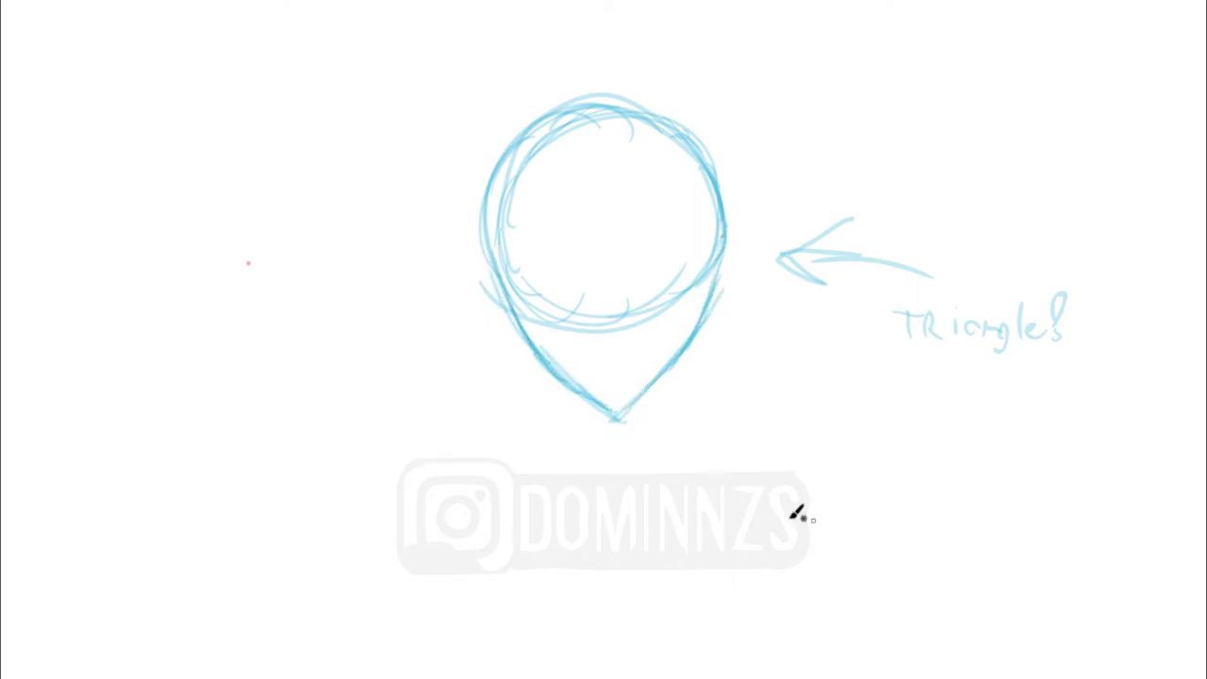
Step: Add an arrow toward the upper part of the head with the handwritten note "angled head"
mouse_move(1011, 83)
mouse_down()
mouse_move(908, 111)
mouse_move(826, 154)
mouse_up()
drag(882, 91, 913, 123)
drag(998, 130, 1178, 146)
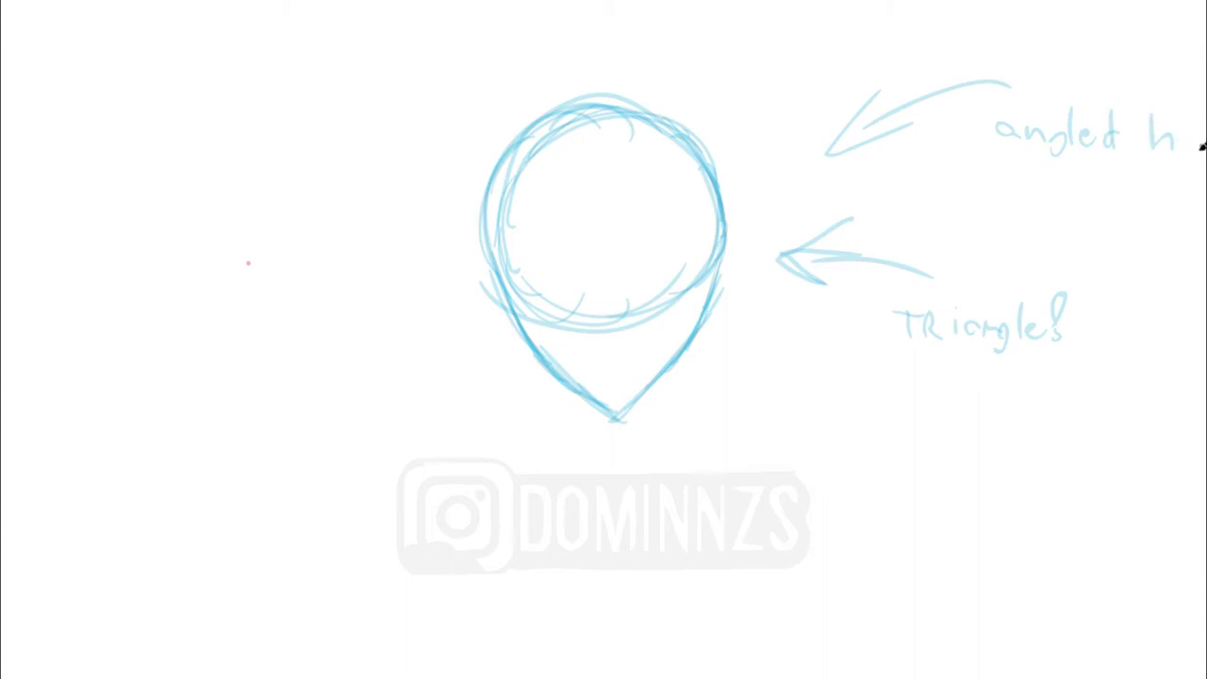
Step: Draw a curved centre line from crown to chin and three slanted guidelines across the face
mouse_move(622, 416)
mouse_down()
mouse_move(566, 288)
mouse_move(568, 100)
mouse_up()
drag(385, 330, 630, 266)
drag(757, 168, 509, 326)
drag(429, 328, 801, 137)
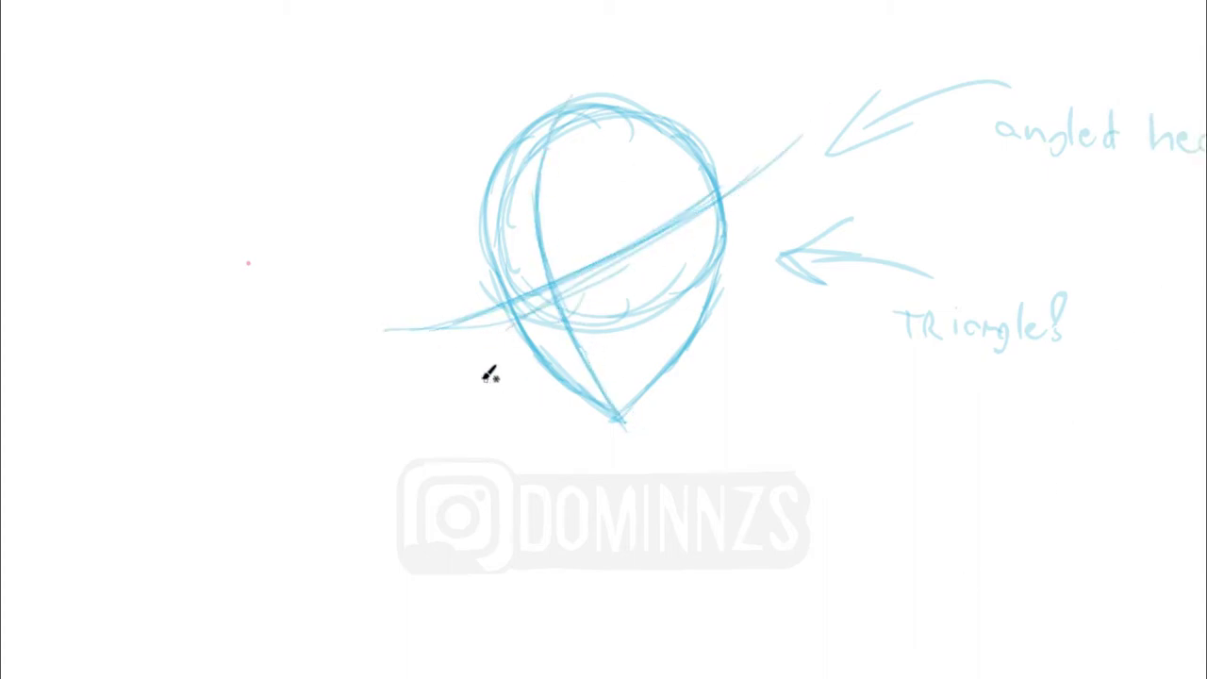
drag(440, 386, 770, 222)
mouse_move(477, 408)
mouse_down()
mouse_move(599, 373)
mouse_move(743, 295)
mouse_up()
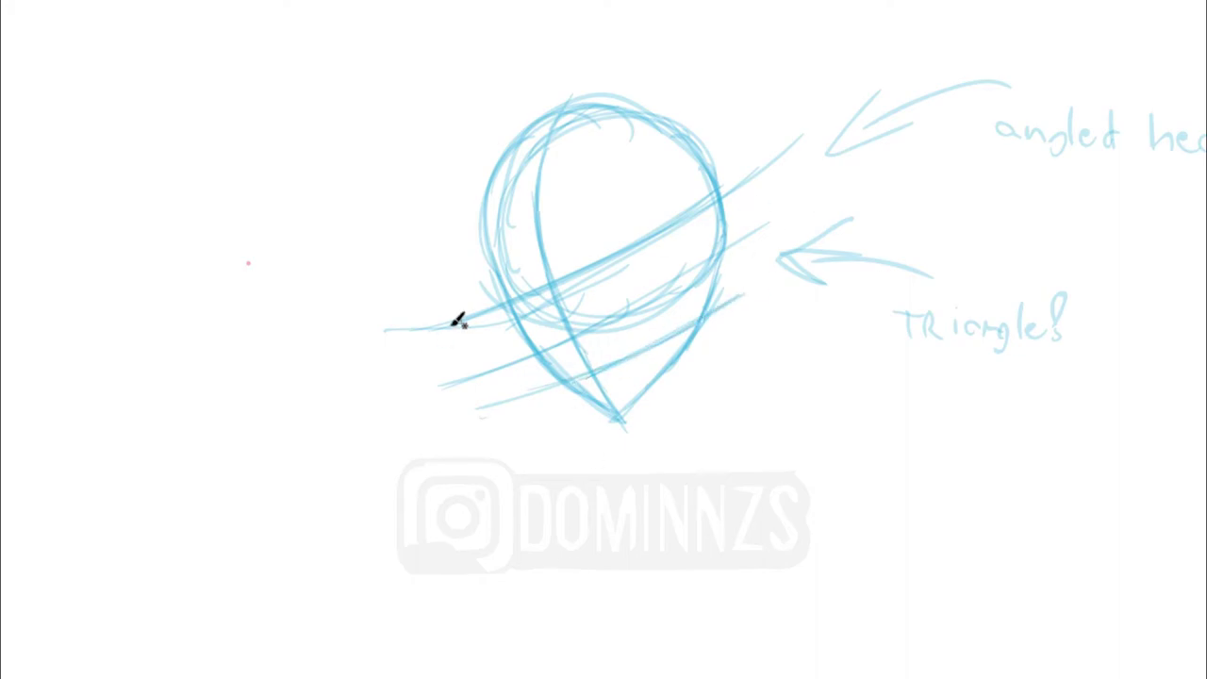
Step: Extend the three slanted guidelines into arrows and label them "eyes/ear", "nose" and "mouth"
mouse_move(496, 309)
mouse_down()
mouse_move(250, 373)
mouse_move(148, 350)
mouse_move(257, 325)
mouse_up()
drag(500, 372, 236, 441)
drag(104, 464, 128, 448)
mouse_move(132, 451)
mouse_down()
mouse_move(180, 445)
mouse_move(238, 461)
mouse_up()
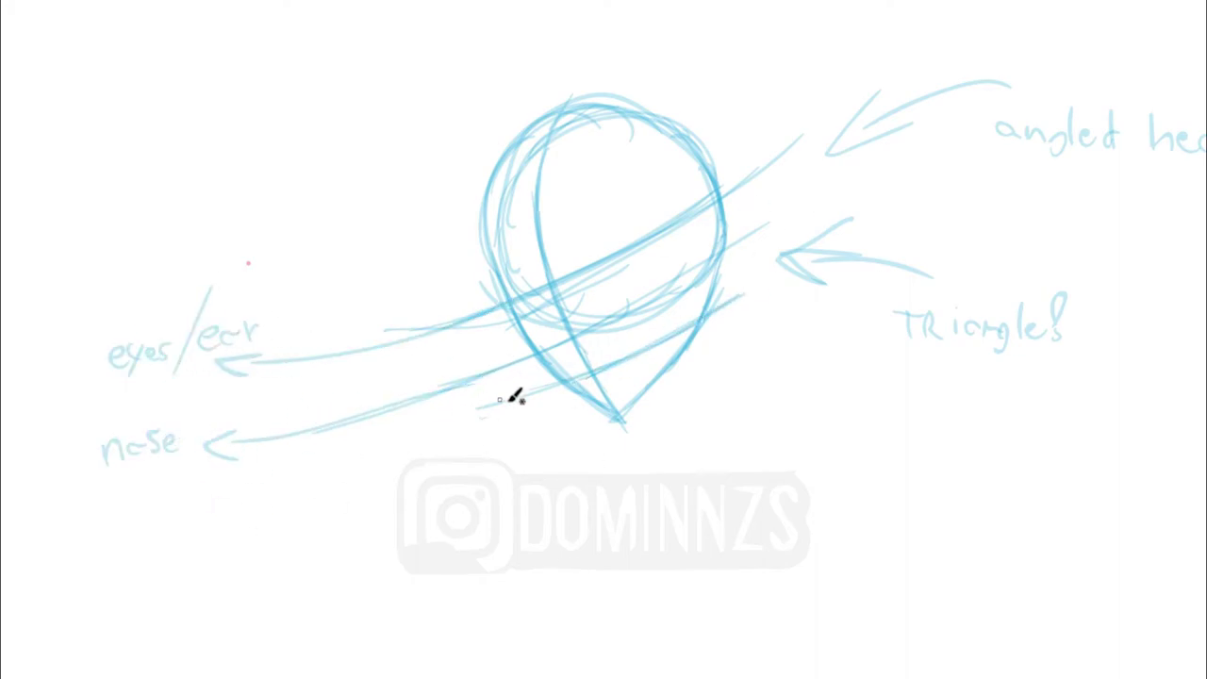
mouse_move(518, 394)
mouse_down()
mouse_move(298, 552)
mouse_move(285, 587)
mouse_up()
drag(285, 587, 316, 564)
mouse_move(215, 647)
mouse_down()
mouse_move(280, 614)
mouse_move(328, 645)
mouse_up()
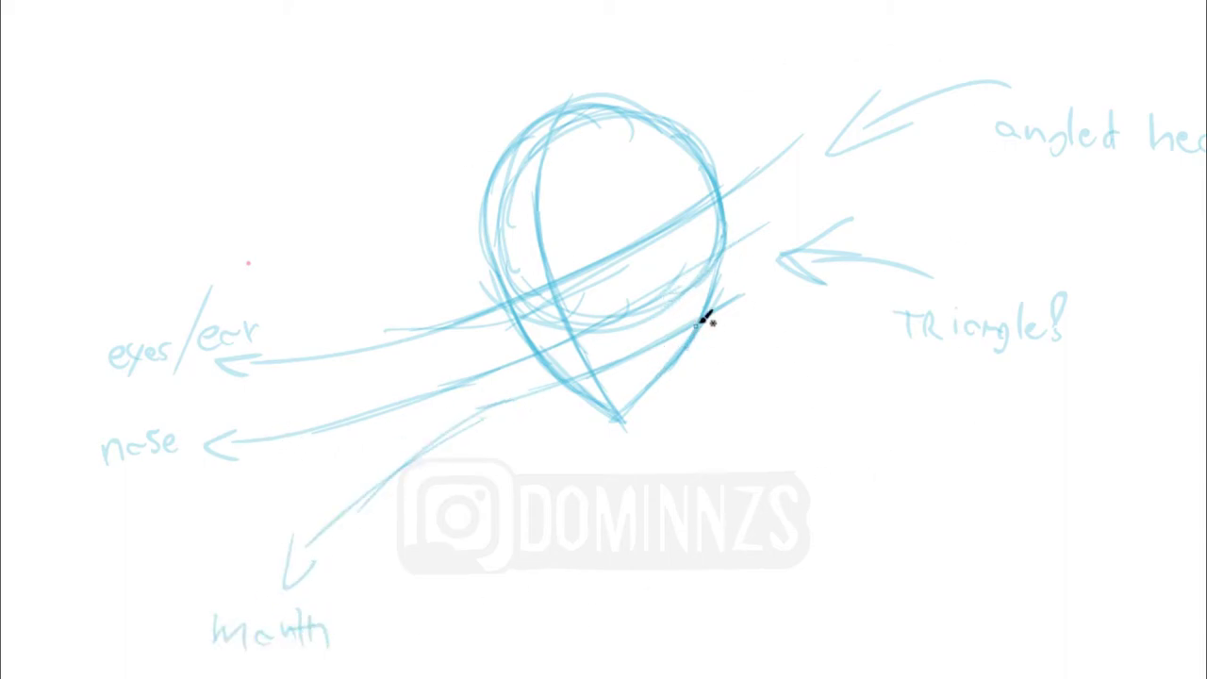
Step: Sketch the nose and mouth along the centre line and add an arrow to the chin labelled "neck start"
mouse_move(576, 350)
mouse_down()
mouse_move(569, 319)
mouse_move(566, 338)
mouse_move(620, 366)
mouse_move(615, 386)
mouse_up()
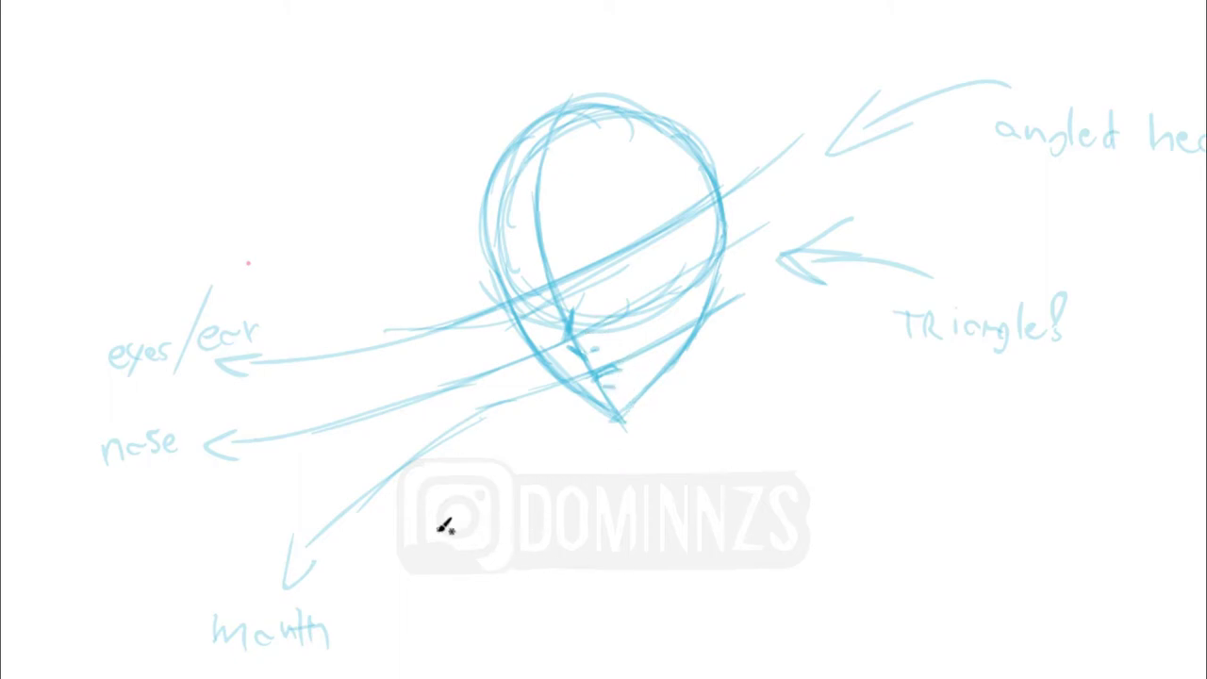
drag(444, 530, 611, 436)
drag(586, 449, 608, 462)
drag(383, 568, 420, 564)
drag(426, 556, 453, 567)
drag(386, 588, 376, 607)
drag(396, 584, 398, 607)
drag(416, 594, 420, 608)
drag(426, 607, 434, 594)
drag(440, 585, 443, 608)
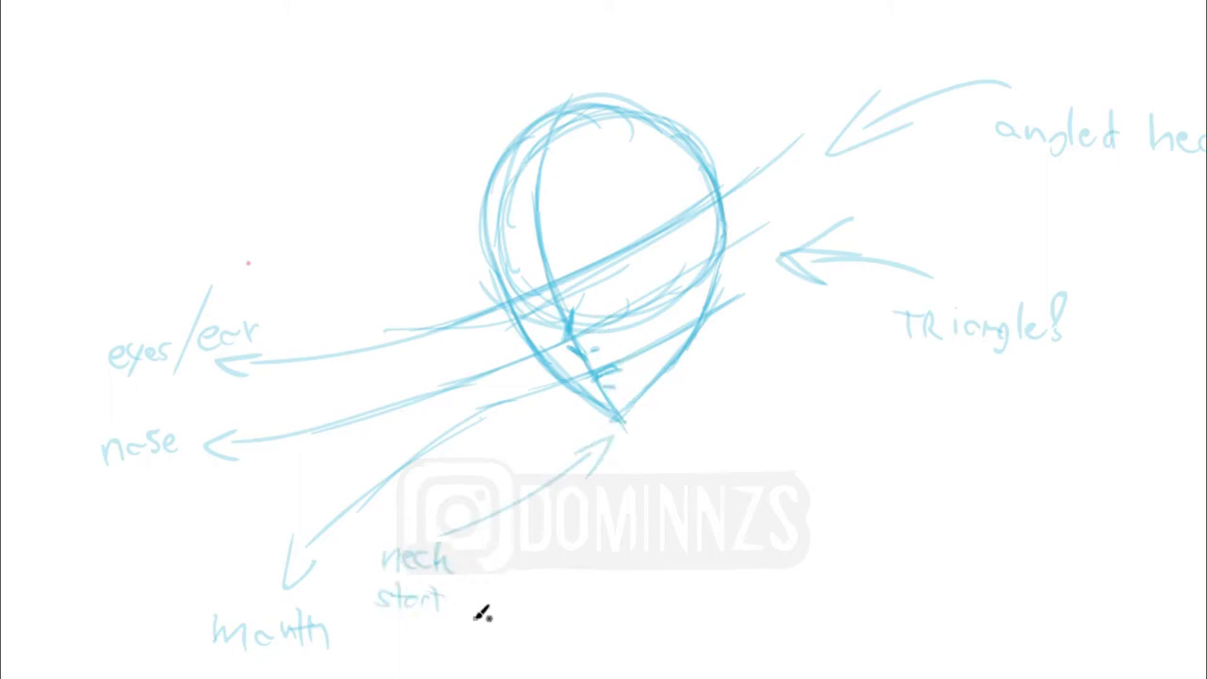
Step: Draw the front neck line down from the chin and sharpen the corner of the jaw
mouse_move(620, 420)
mouse_down()
mouse_move(621, 462)
mouse_move(647, 502)
mouse_up()
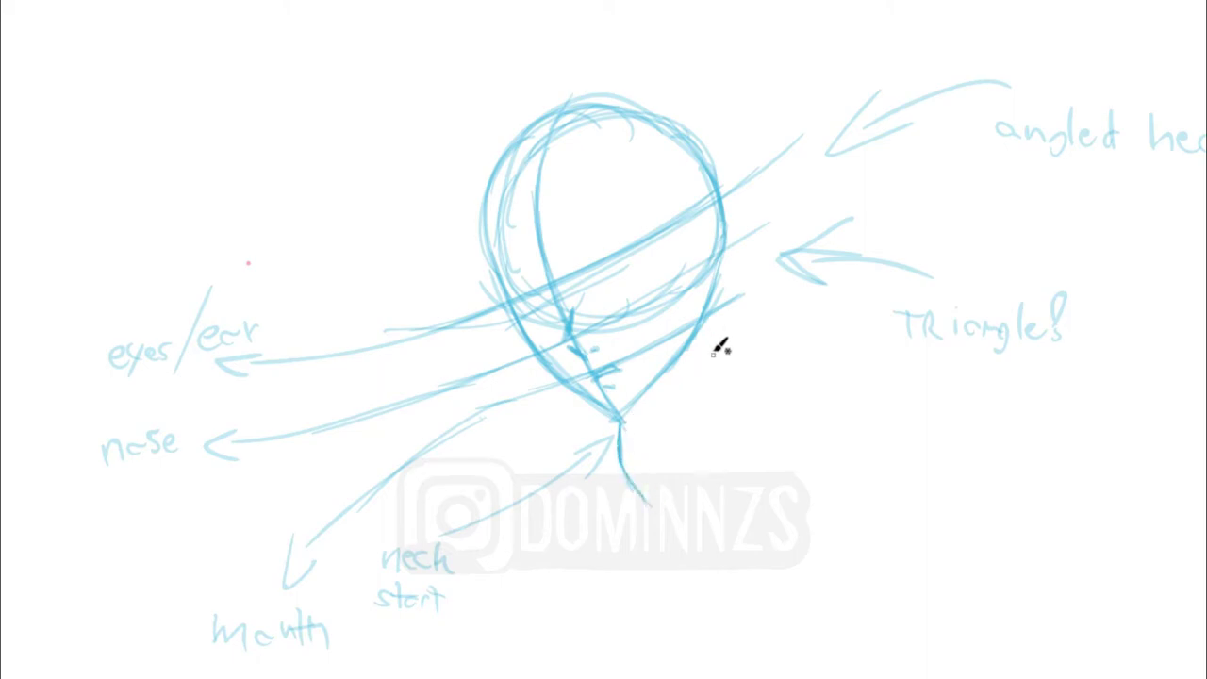
mouse_move(692, 355)
mouse_down()
mouse_move(630, 400)
mouse_move(671, 374)
mouse_move(697, 318)
mouse_move(692, 352)
mouse_up()
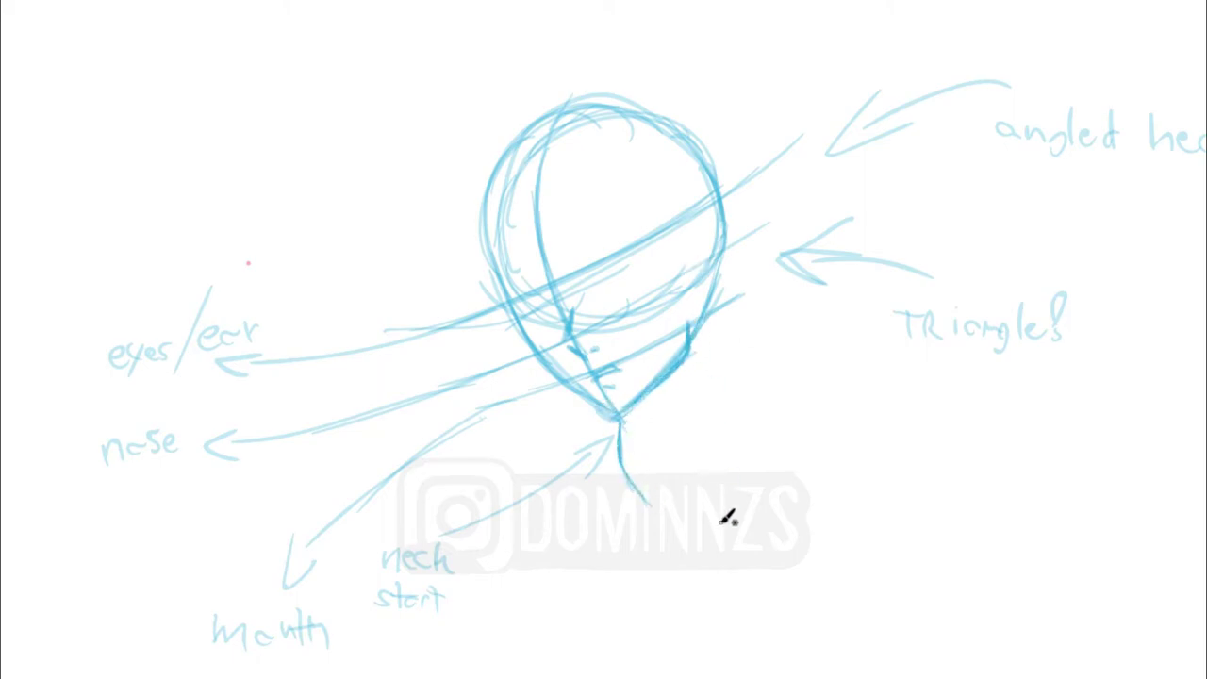
Step: Clear the nose and mouth guidelines from the face and sketch the ear and both eyes
mouse_move(709, 309)
mouse_down()
mouse_move(727, 261)
mouse_move(708, 237)
mouse_move(695, 369)
mouse_move(541, 383)
mouse_move(645, 351)
mouse_move(551, 327)
mouse_up()
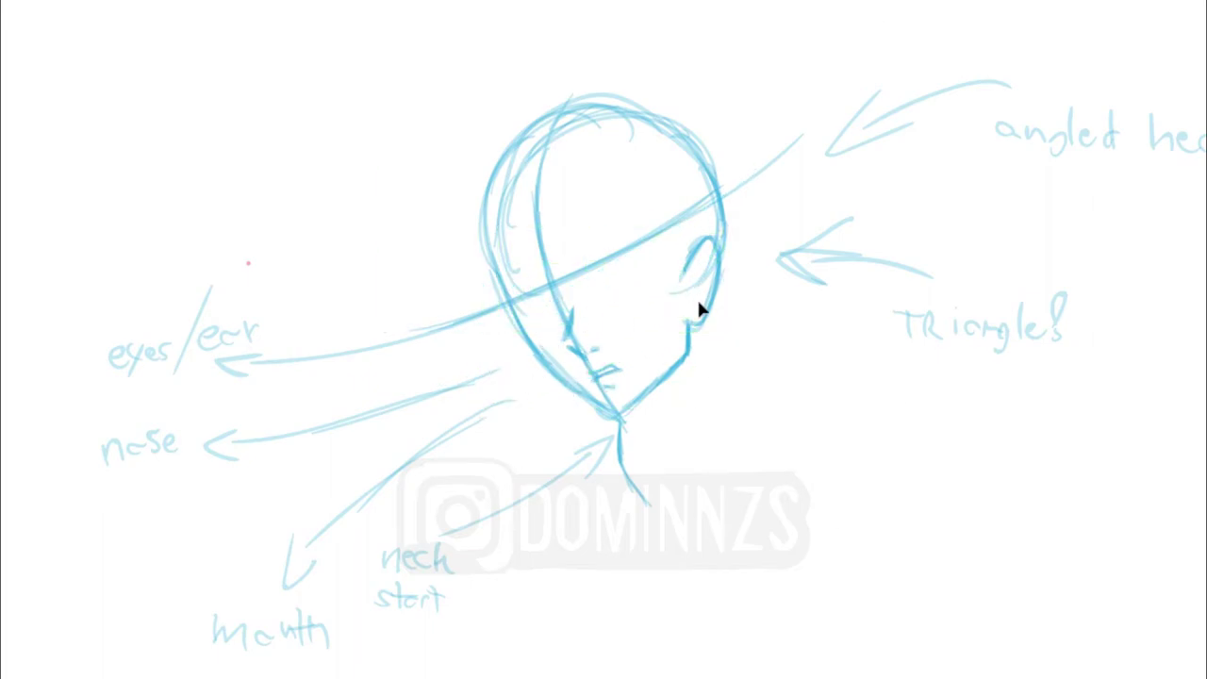
drag(699, 302, 694, 278)
mouse_move(613, 416)
mouse_down()
mouse_move(560, 376)
mouse_move(495, 275)
mouse_up()
mouse_move(576, 276)
mouse_down()
mouse_move(638, 252)
mouse_move(519, 299)
mouse_move(549, 302)
mouse_move(548, 292)
mouse_up()
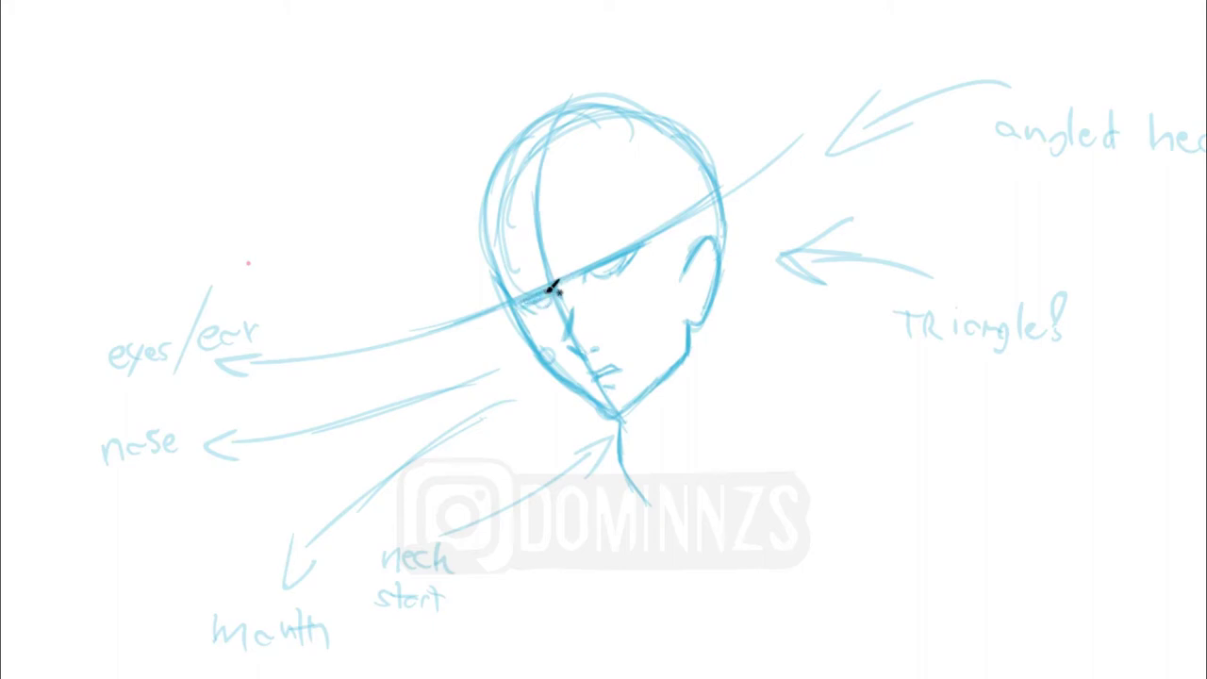
Step: Delete the slanted eye guideline, the long label arrow shafts and the centre line running through the face
key(v)
click(681, 218)
key(Delete)
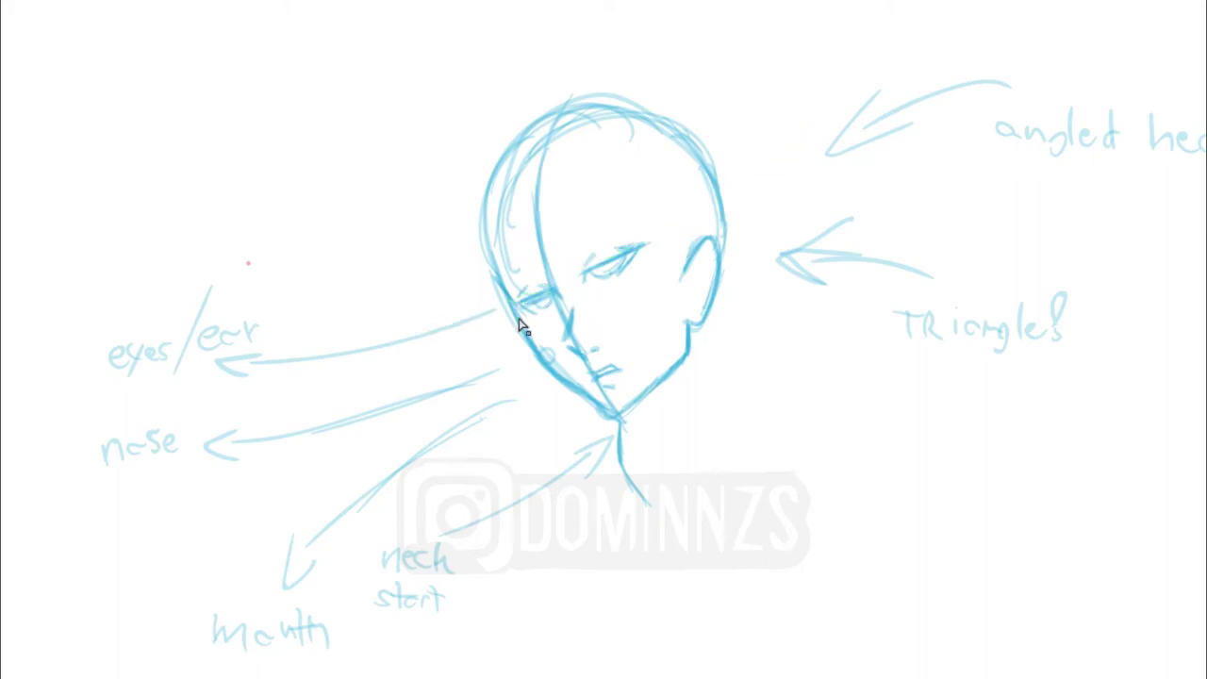
click(462, 319)
key(Delete)
drag(543, 544, 226, 363)
key(Delete)
drag(550, 339, 552, 352)
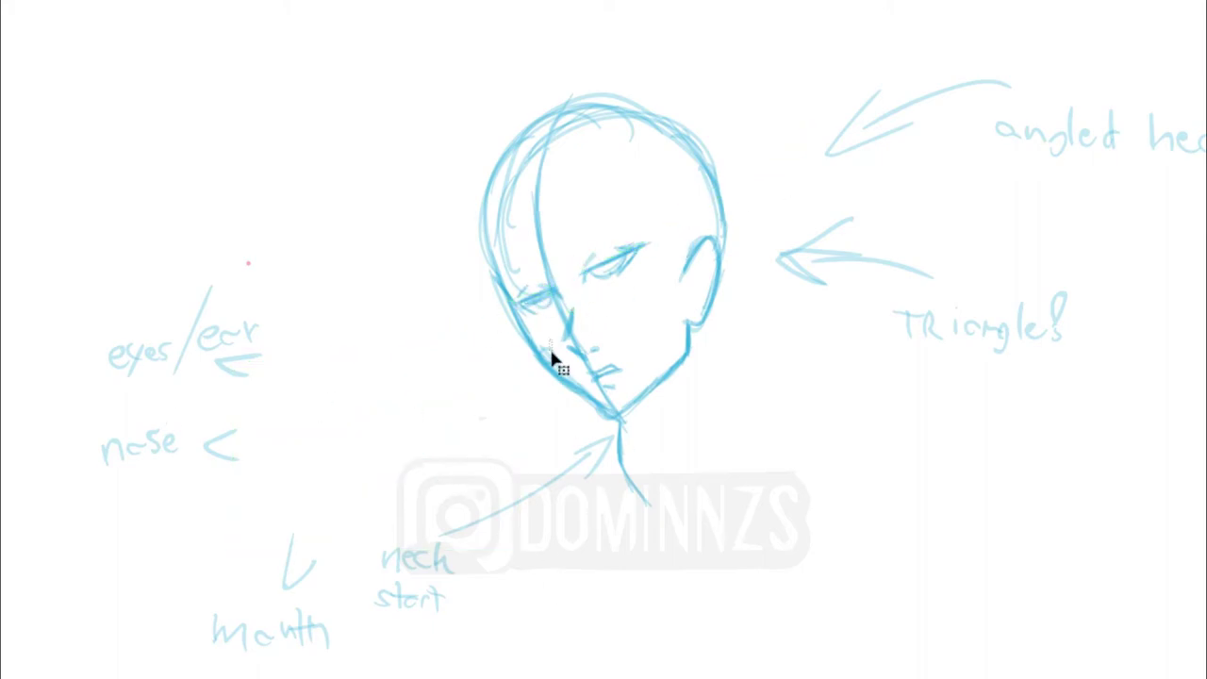
mouse_move(612, 426)
mouse_down()
mouse_move(552, 277)
mouse_move(583, 342)
mouse_up()
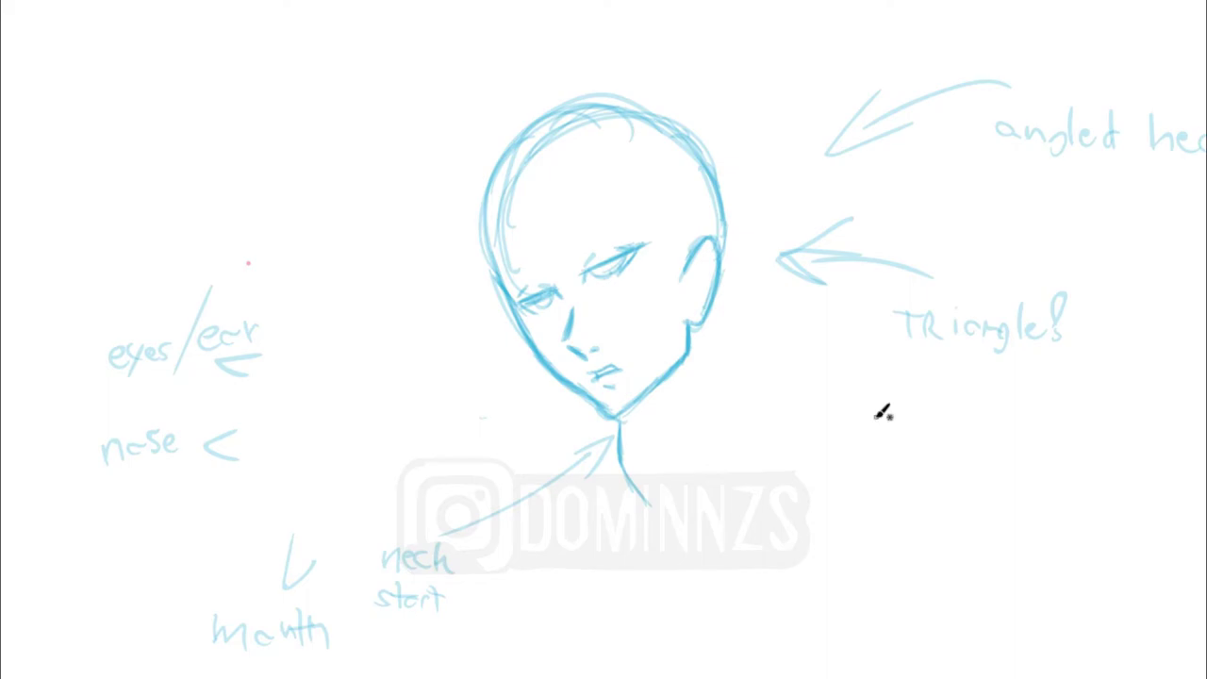
Step: Add the eyebrows, the inner ear details and the lines for the back of the neck
mouse_move(568, 256)
mouse_down()
mouse_move(587, 233)
mouse_move(512, 272)
mouse_up()
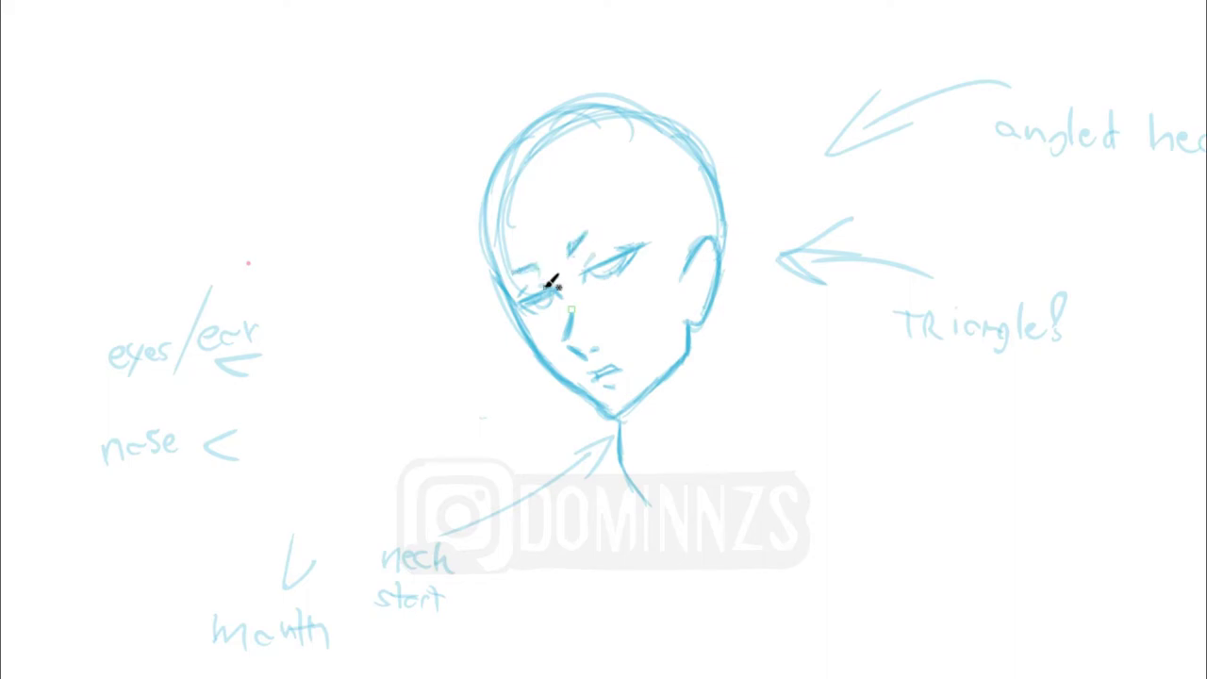
mouse_move(703, 286)
mouse_down()
mouse_move(722, 254)
mouse_move(702, 272)
mouse_up()
mouse_move(709, 319)
mouse_down()
mouse_move(762, 394)
mouse_move(709, 389)
mouse_up()
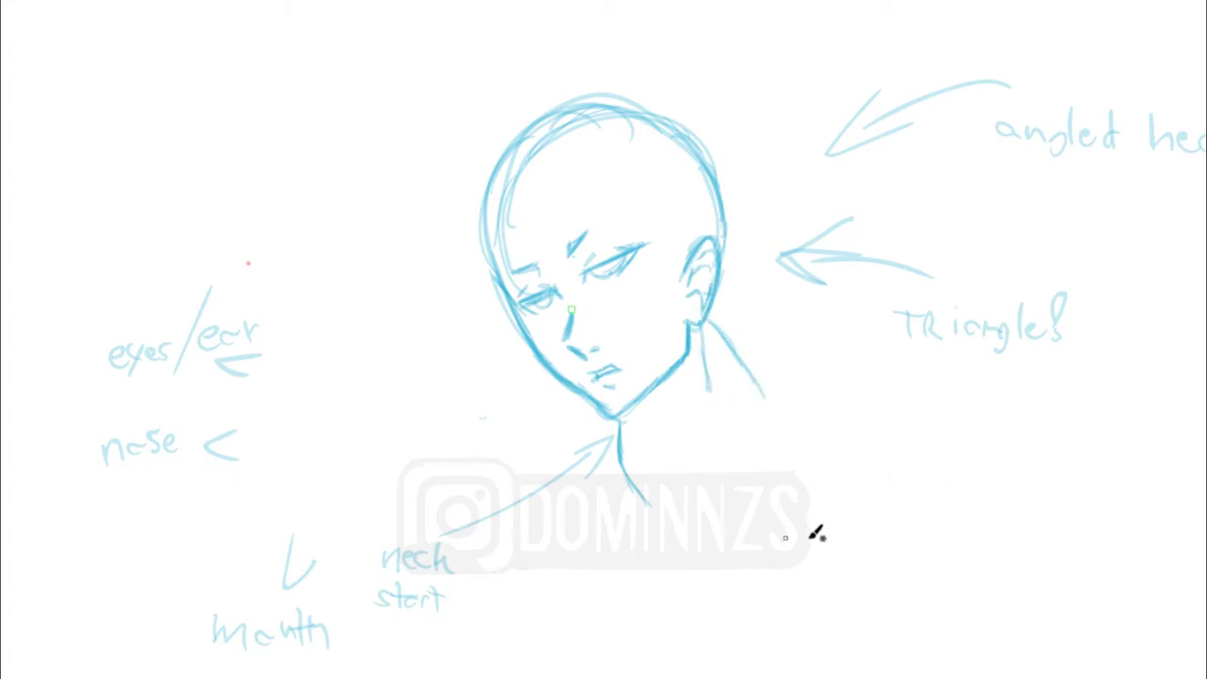
Step: Draw an arrow to the top of the skull and add a short handwritten note above it
drag(760, 41, 693, 117)
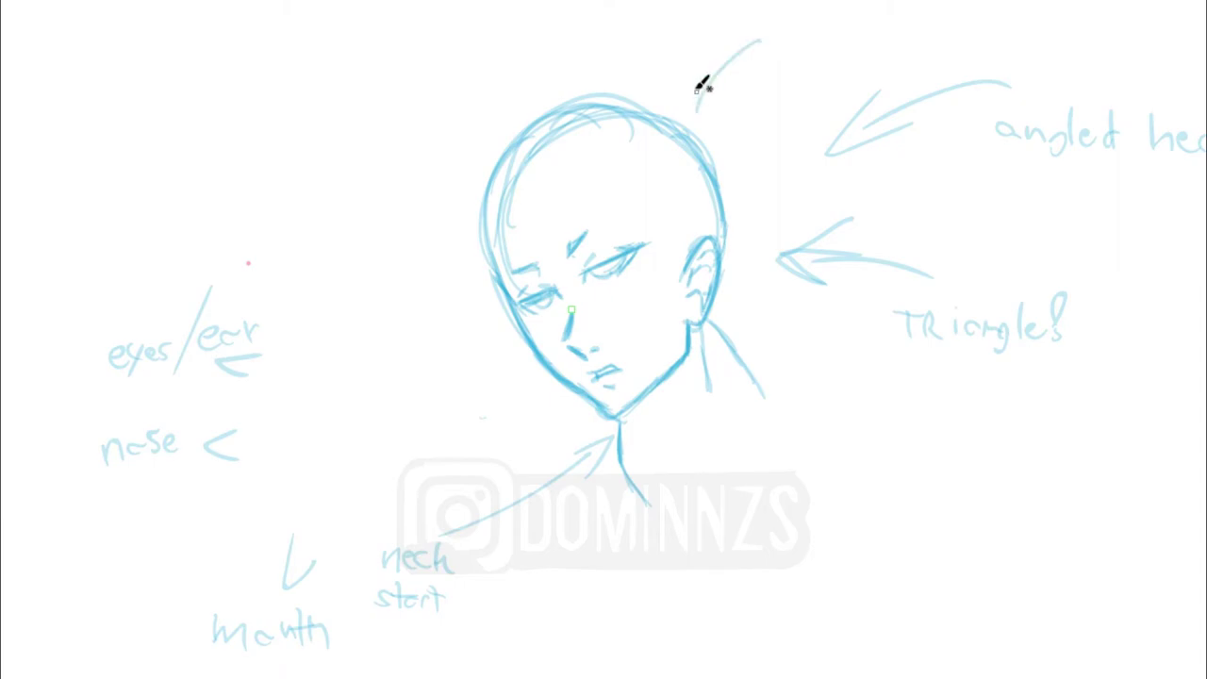
drag(695, 75, 716, 105)
drag(739, 16, 750, 35)
drag(762, 23, 781, 32)
drag(792, 23, 794, 32)
drag(798, 24, 809, 33)
Step: Sketch a jagged hairline from the ear up across the forehead and strengthen the back of the head
mouse_move(677, 274)
mouse_down()
mouse_move(660, 261)
mouse_move(663, 197)
mouse_move(617, 153)
mouse_move(579, 160)
mouse_up()
mouse_move(716, 312)
mouse_down()
mouse_move(730, 226)
mouse_move(714, 151)
mouse_move(691, 128)
mouse_move(638, 119)
mouse_move(622, 132)
mouse_up()
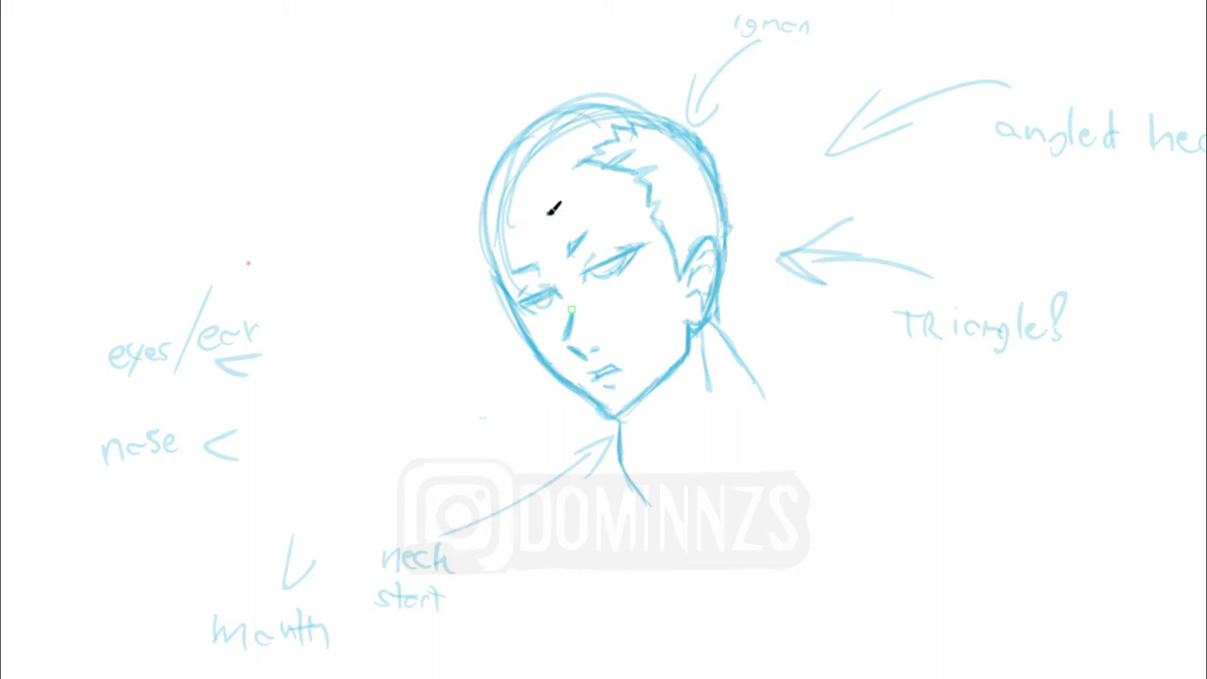
mouse_move(550, 212)
mouse_down()
mouse_move(549, 198)
mouse_move(530, 202)
mouse_move(511, 220)
mouse_up()
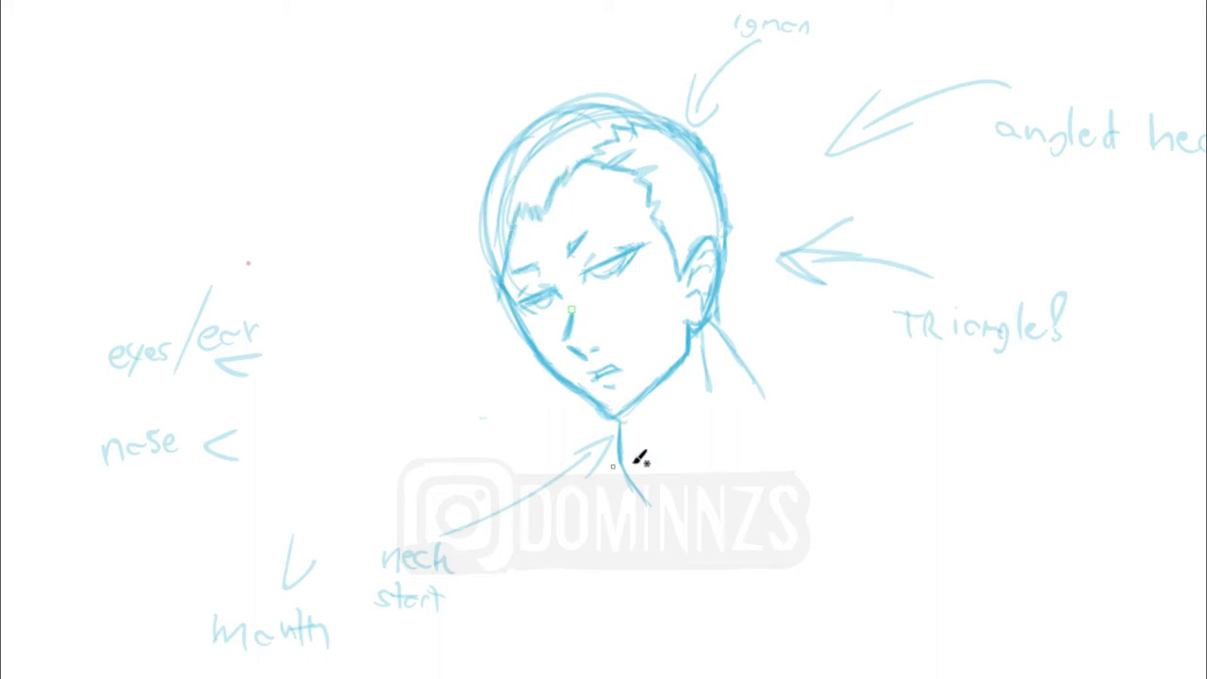
Step: Sketch long spiky hair sweeping over the head and beside the face, and delete the skull outline beneath it
mouse_move(531, 406)
mouse_down()
mouse_move(574, 417)
mouse_move(545, 358)
mouse_move(515, 377)
mouse_move(503, 350)
mouse_move(475, 396)
mouse_move(463, 318)
mouse_move(418, 258)
mouse_move(449, 180)
mouse_move(350, 223)
mouse_up()
mouse_move(350, 222)
mouse_down()
mouse_move(464, 147)
mouse_move(401, 161)
mouse_move(411, 148)
mouse_move(304, 193)
mouse_up()
mouse_move(495, 110)
mouse_down()
mouse_move(382, 41)
mouse_move(430, 63)
mouse_move(560, 78)
mouse_move(548, 83)
mouse_move(539, 44)
mouse_move(610, 76)
mouse_move(600, 47)
mouse_move(638, 82)
mouse_move(640, 55)
mouse_move(688, 116)
mouse_move(683, 88)
mouse_move(688, 137)
mouse_up()
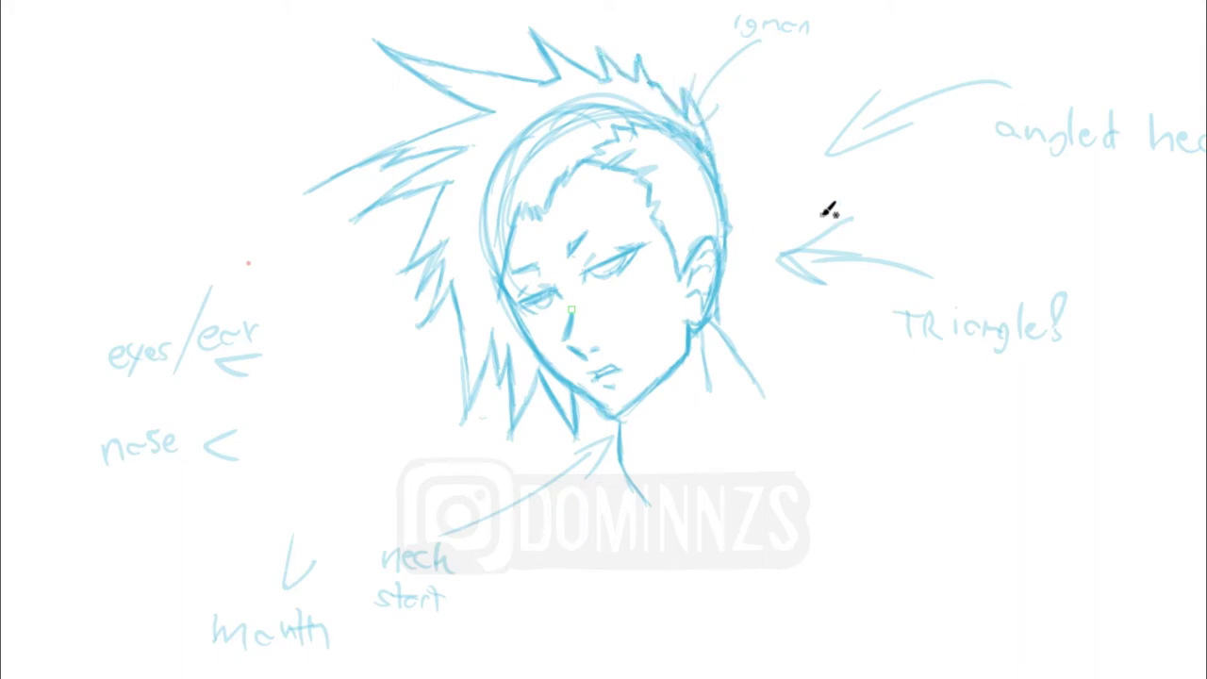
mouse_move(476, 234)
mouse_down()
mouse_move(545, 173)
mouse_move(579, 107)
mouse_move(700, 188)
mouse_up()
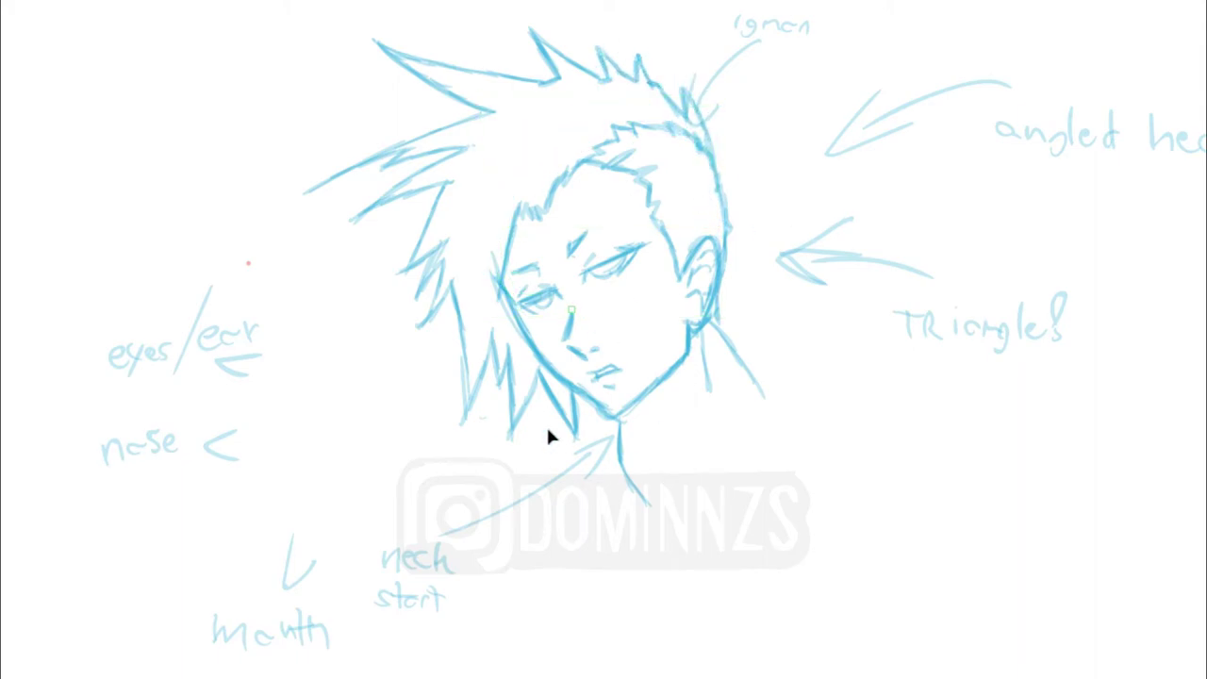
drag(490, 253, 494, 290)
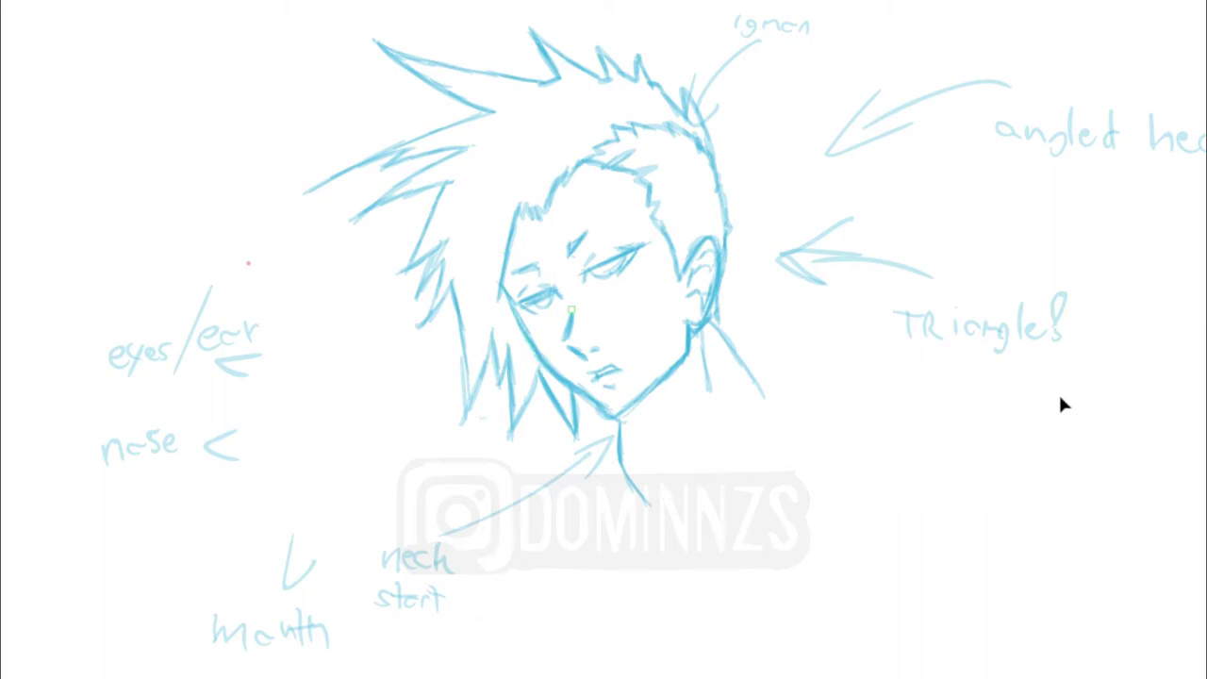
Step: Lock the blue sketch layer and prepare a separate layer above it for the red tracing
key(f)
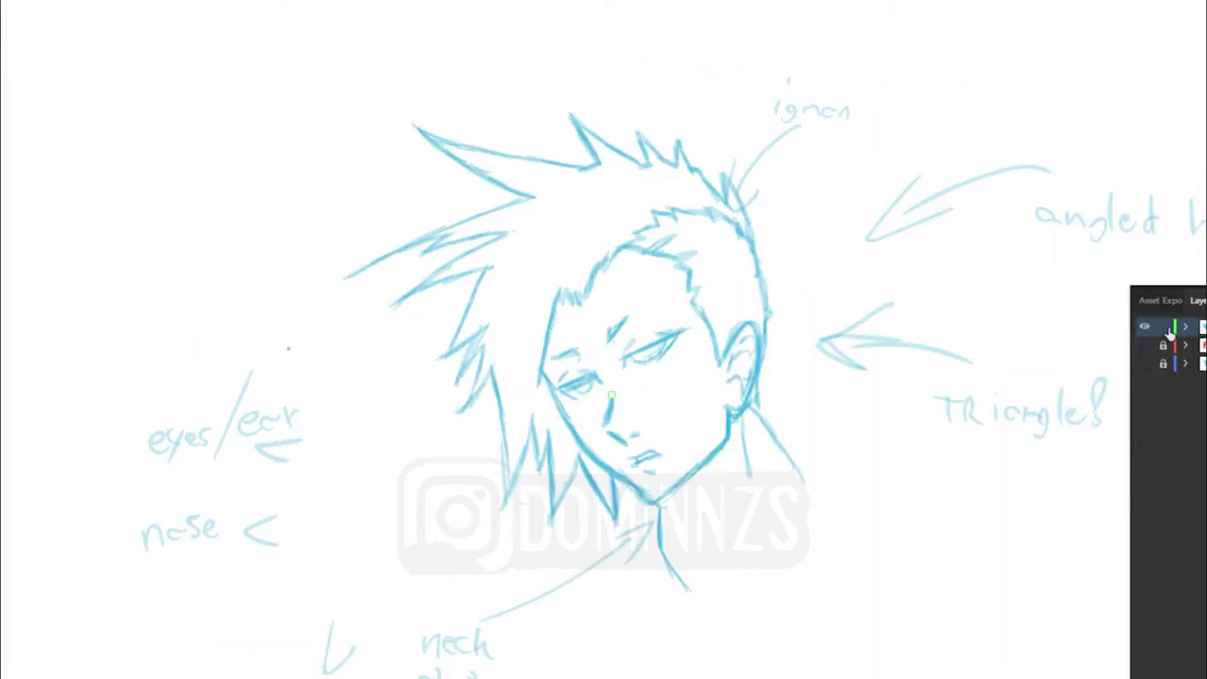
click(1163, 327)
click(1144, 345)
click(1163, 346)
click(1189, 345)
click(1145, 344)
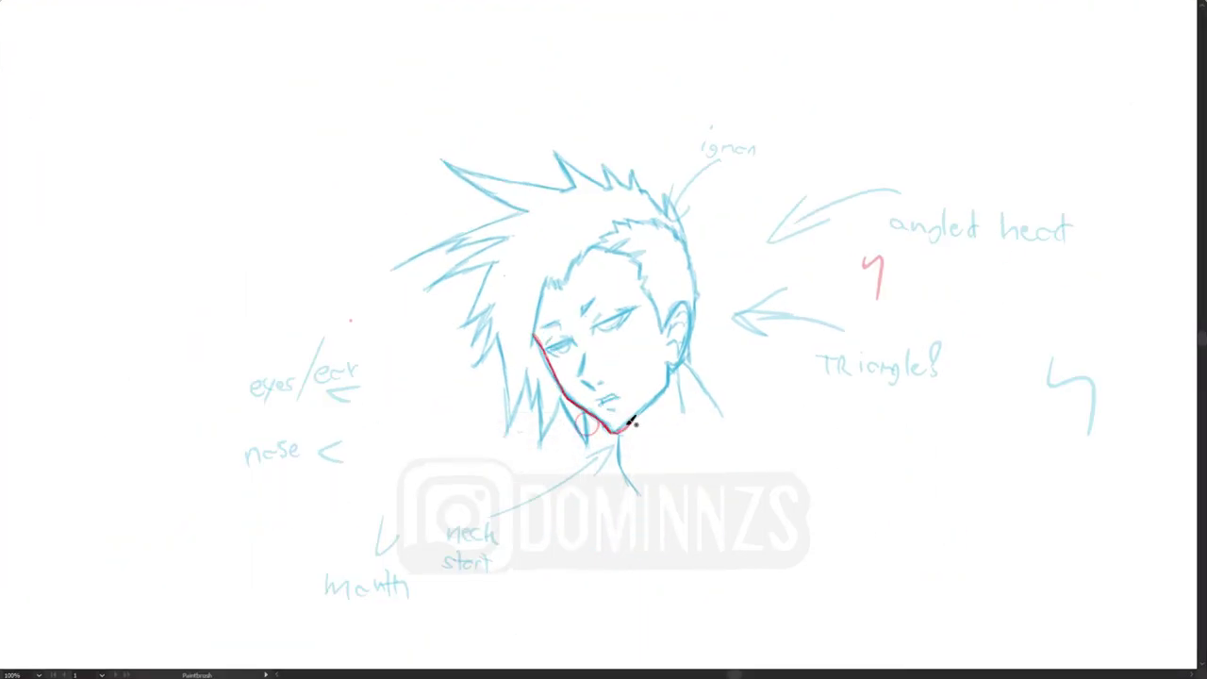
Step: Trace the neck and the spiky hair in red over the blue sketch, closing the neck's base with a curve
key(v)
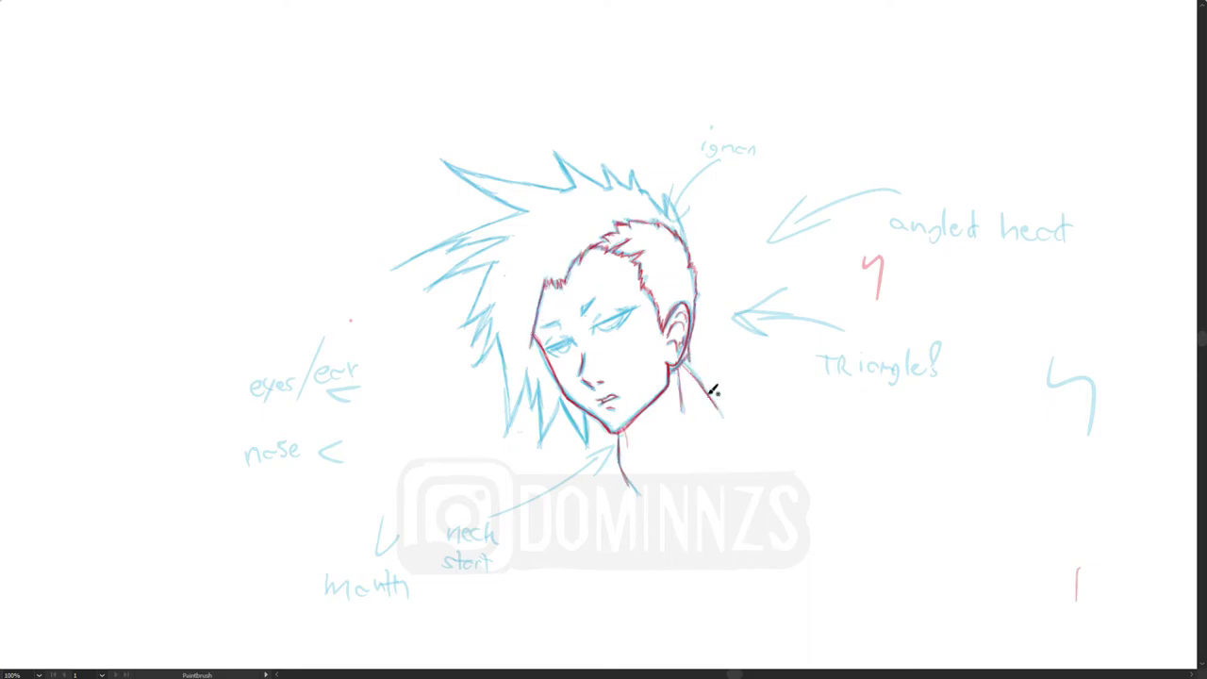
drag(715, 406, 619, 445)
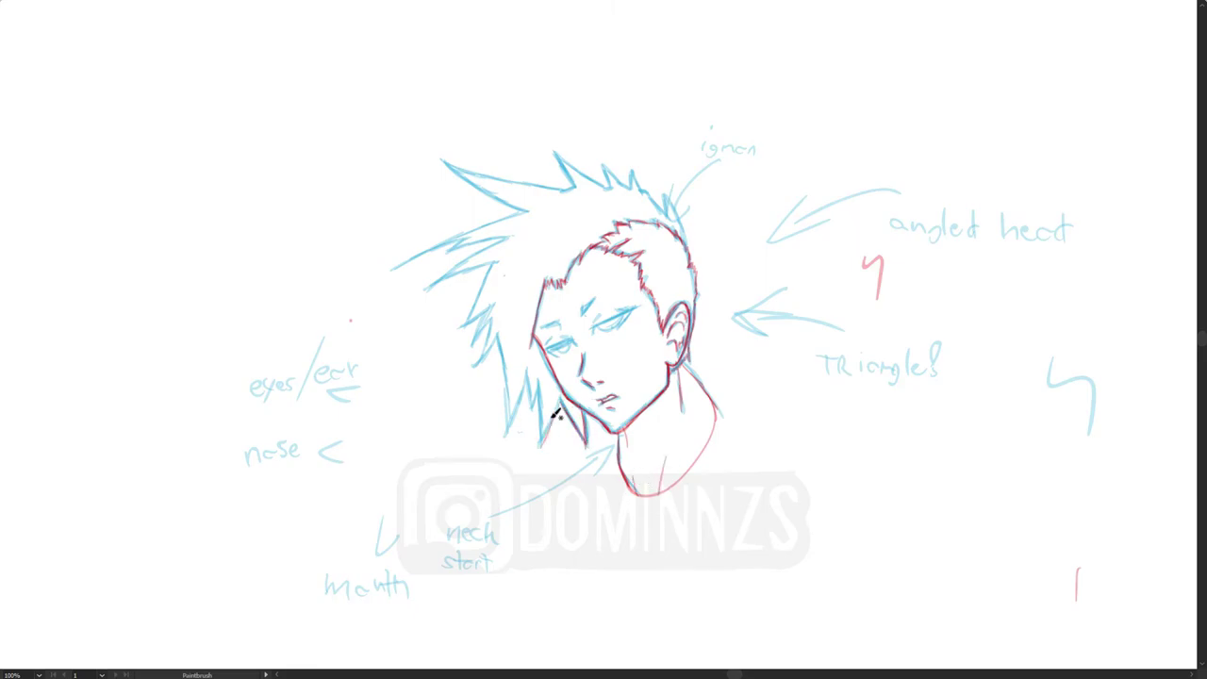
mouse_move(556, 415)
mouse_down()
mouse_move(511, 427)
mouse_move(504, 341)
mouse_up()
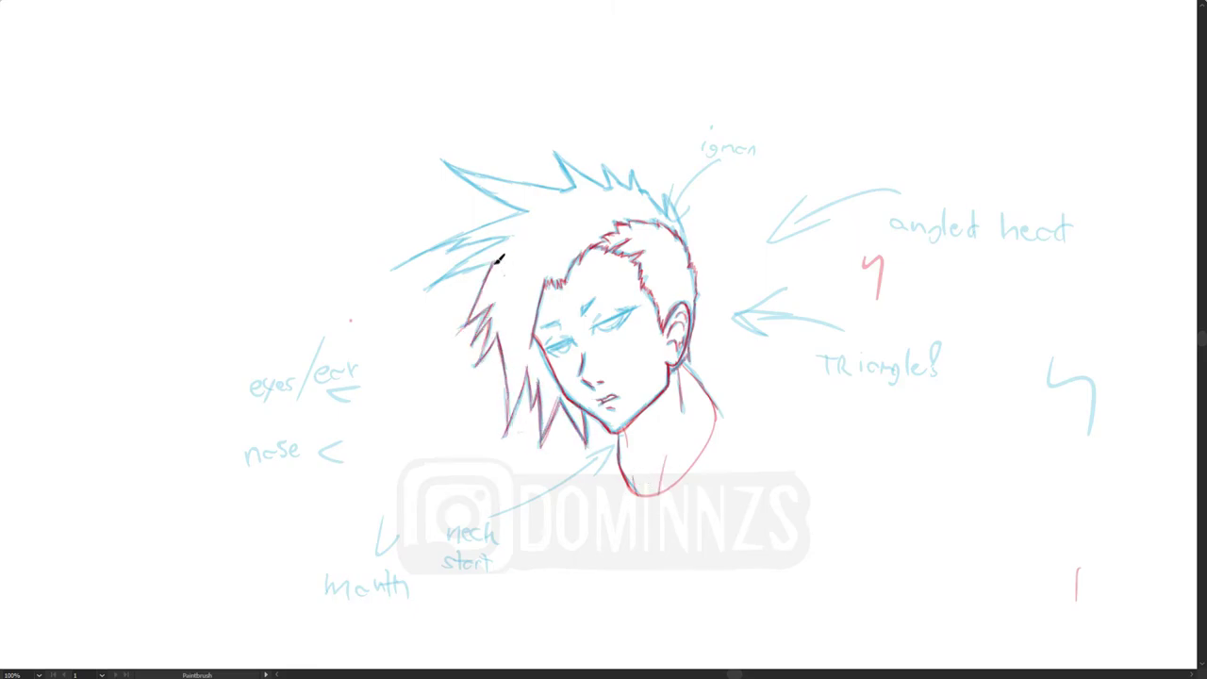
mouse_move(501, 257)
mouse_down()
mouse_move(418, 252)
mouse_move(525, 195)
mouse_move(487, 188)
mouse_move(470, 167)
mouse_move(605, 162)
mouse_up()
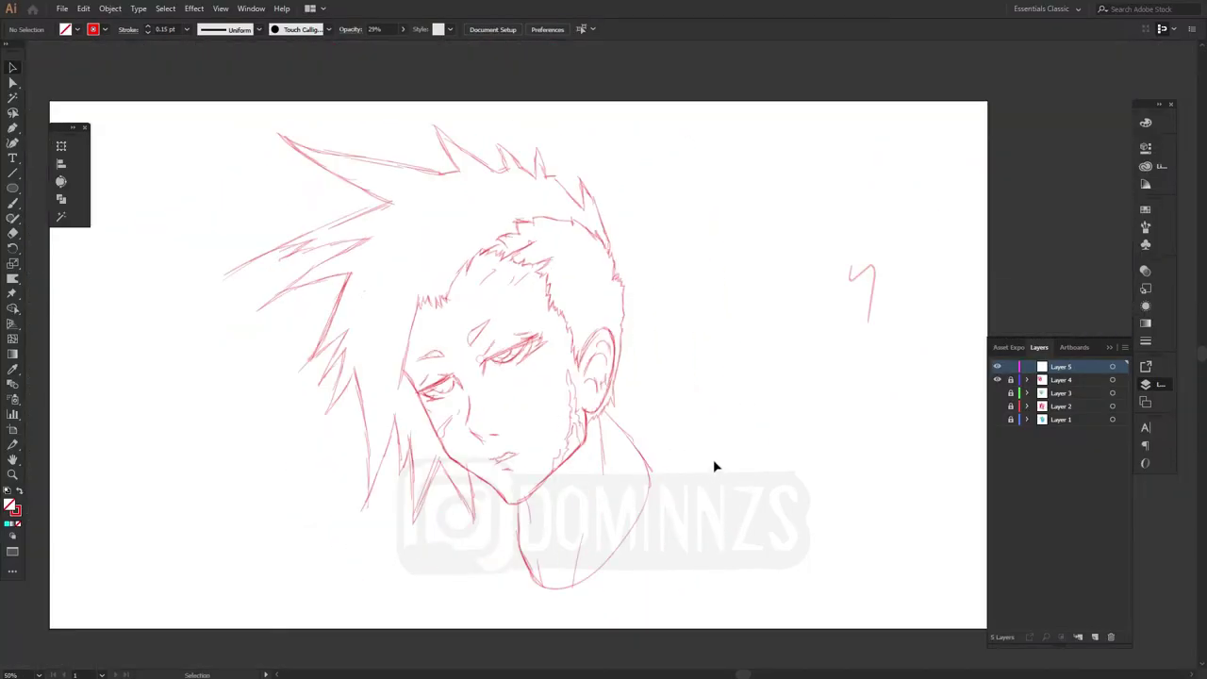
Step: Draw a thin black ellipse, 393 px wide and 3 px high, and turn it into a tapered brush
key(l)
mouse_move(644, 412)
mouse_down()
mouse_move(862, 396)
mouse_move(839, 412)
mouse_up()
click(328, 30)
click(891, 547)
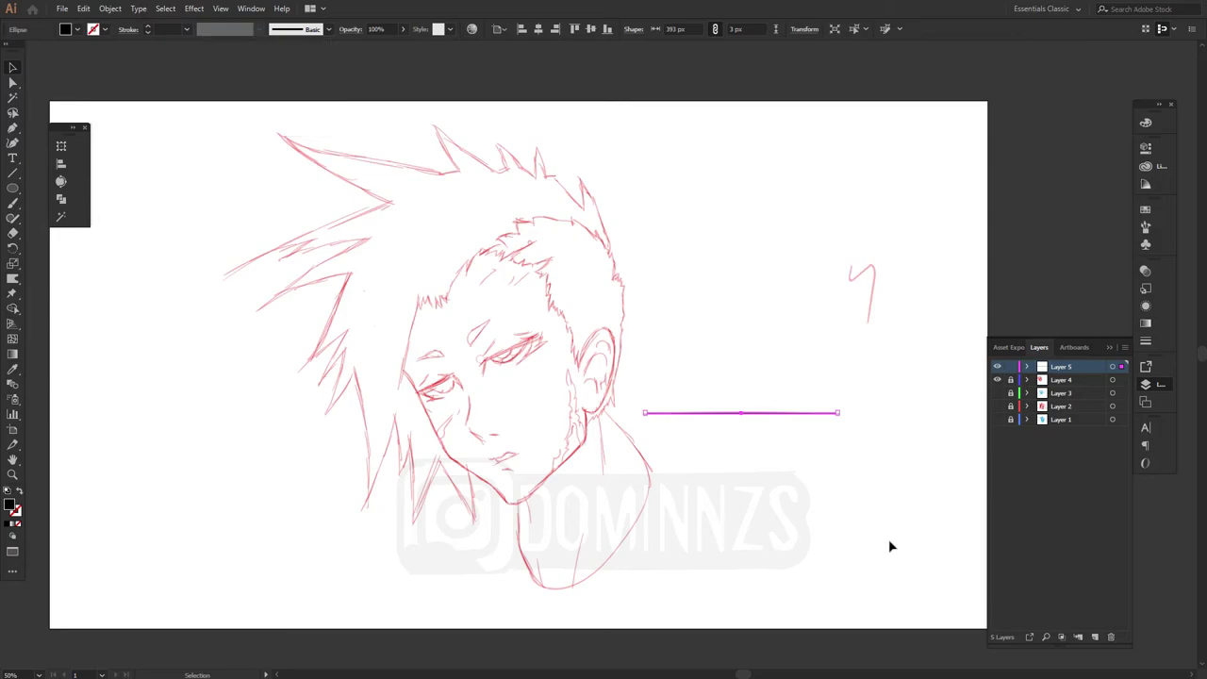
click(891, 546)
click(251, 8)
click(783, 582)
Step: Draw test strokes with handwritten size notes .2, .5 and 1 beside the head, and delete the thin ellipse
key(b)
key(ctrl+plus)
key(ctrl+plus)
drag(732, 383, 731, 341)
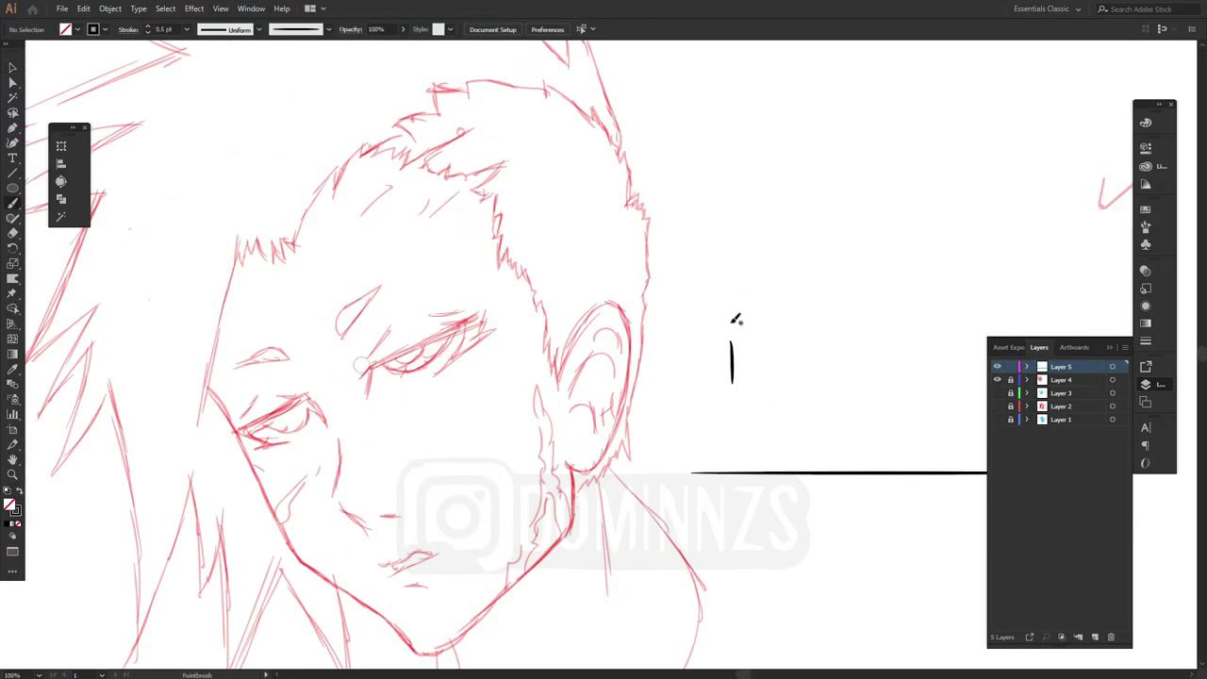
drag(736, 272, 748, 286)
key(v)
click(786, 473)
key(Delete)
Step: Ink the outer ear, jaw, chin and neck outline in black over the red sketch
key(f)
key(b)
drag(824, 633, 859, 452)
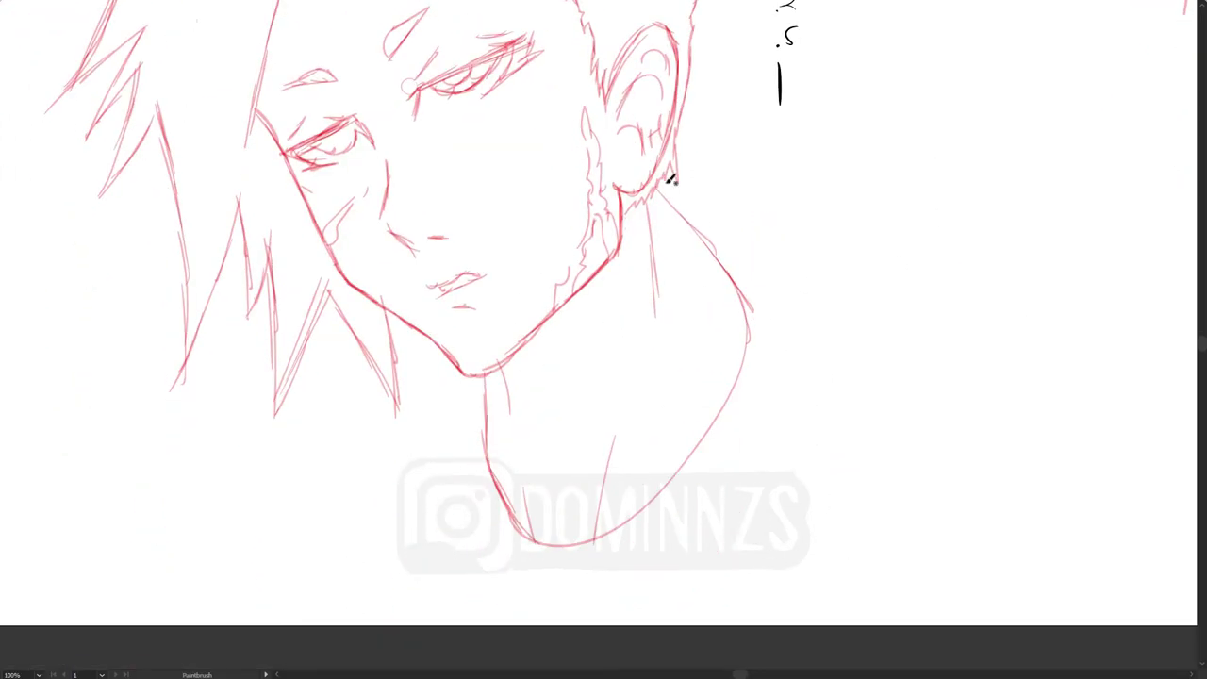
mouse_move(655, 184)
mouse_down()
mouse_move(684, 471)
mouse_move(488, 405)
mouse_move(482, 366)
mouse_up()
drag(775, 407, 789, 534)
mouse_move(628, 309)
mouse_down()
mouse_move(631, 215)
mouse_move(620, 249)
mouse_up()
mouse_move(625, 306)
mouse_down()
mouse_move(637, 366)
mouse_move(404, 425)
mouse_move(264, 233)
mouse_up()
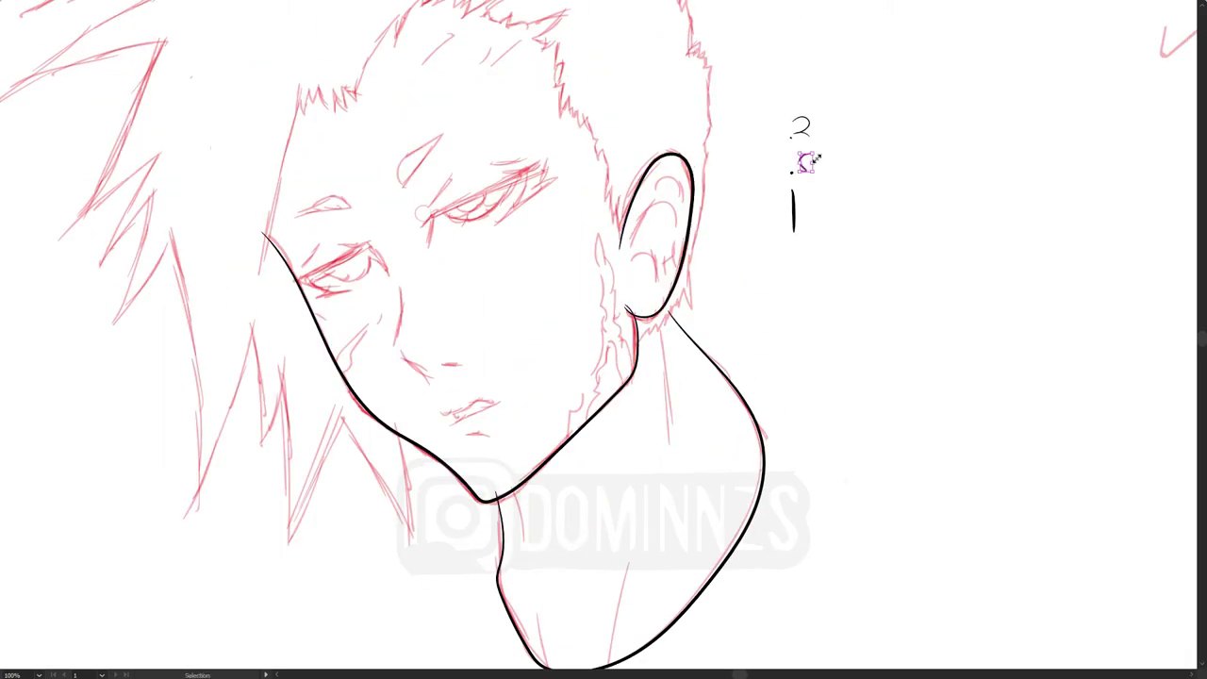
Step: Ink the inner ear curves, the mouth and the nose lines
drag(634, 256, 651, 275)
drag(637, 249, 681, 227)
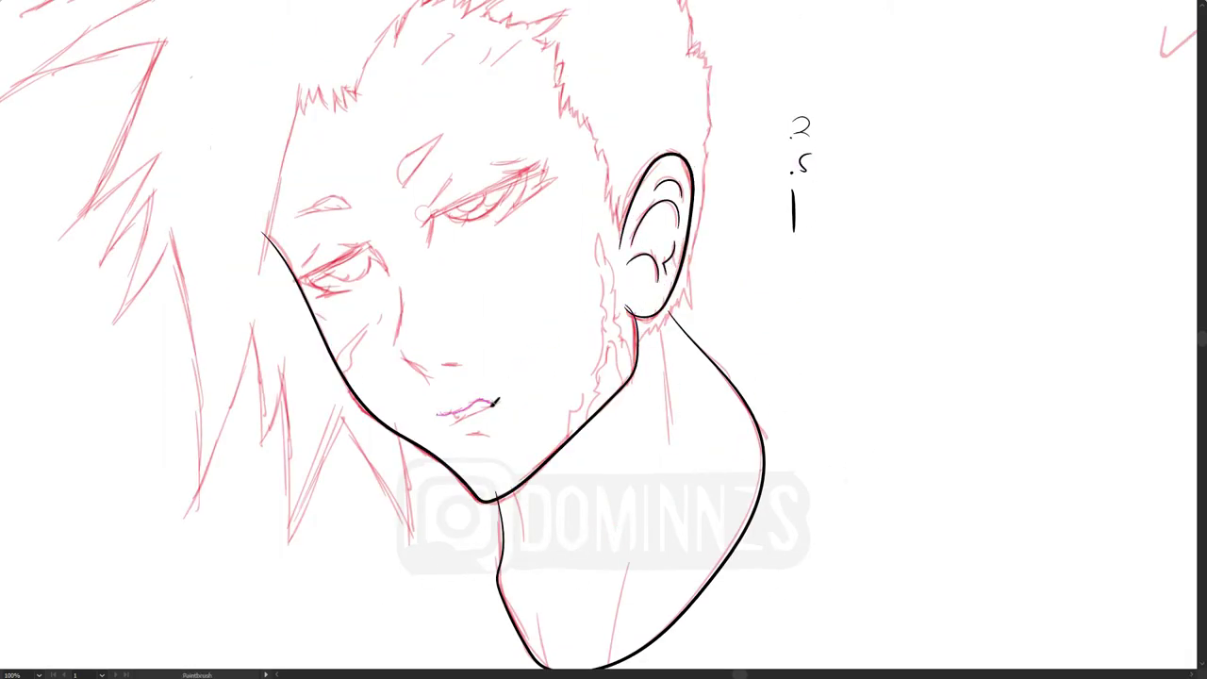
drag(465, 407, 452, 424)
drag(402, 287, 395, 347)
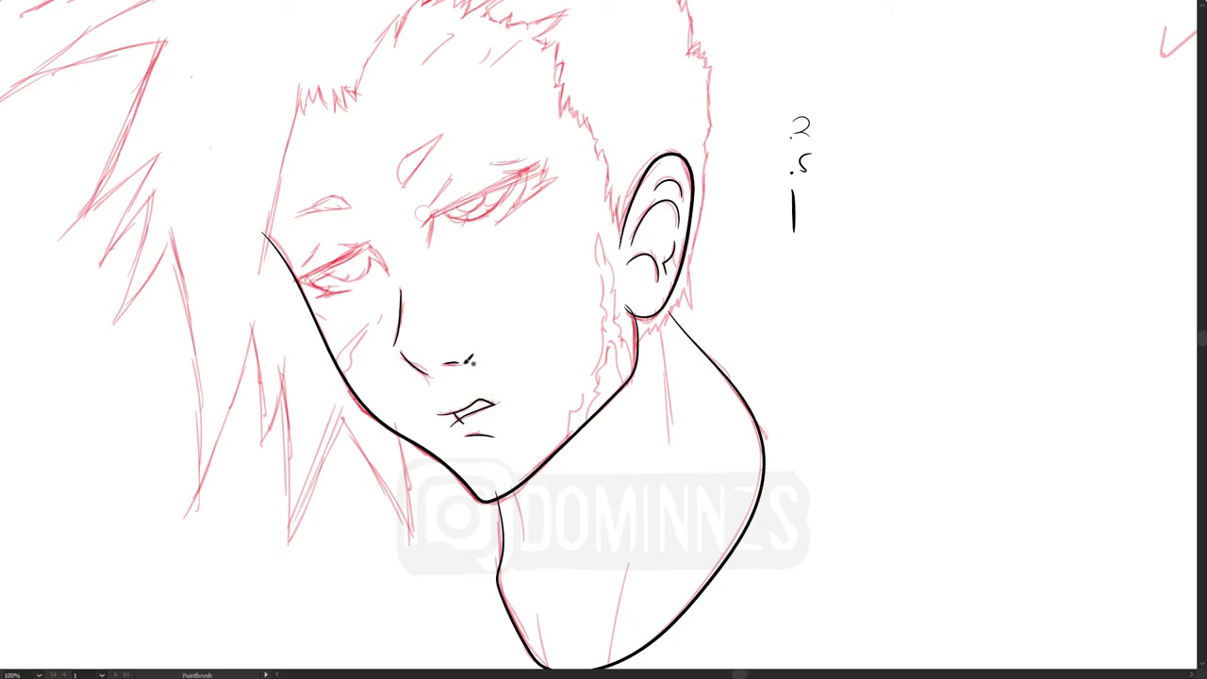
Step: Ink the hanging hair spikes beside the face in black
key(ctrl+minus)
key(shift+b)
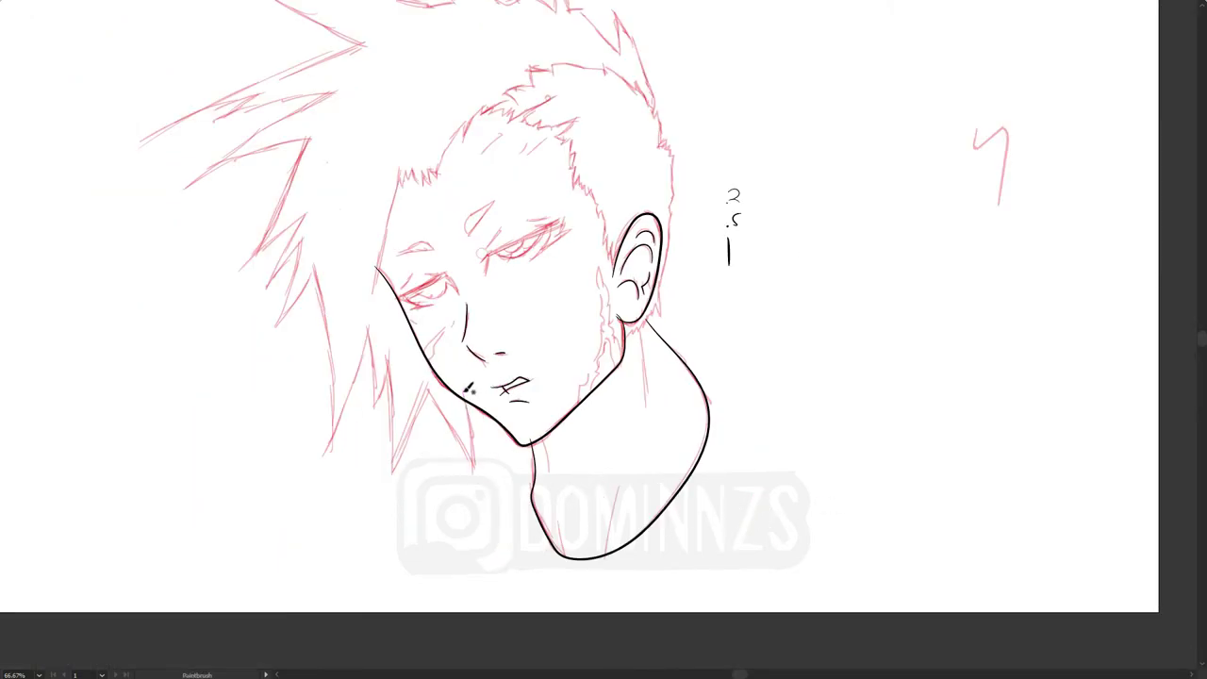
mouse_move(464, 392)
mouse_down()
mouse_move(482, 435)
mouse_move(426, 373)
mouse_move(389, 474)
mouse_up()
mouse_move(393, 475)
mouse_down()
mouse_move(390, 351)
mouse_move(376, 403)
mouse_move(367, 323)
mouse_up()
mouse_move(386, 389)
mouse_down()
mouse_move(345, 518)
mouse_move(331, 320)
mouse_up()
mouse_move(332, 322)
mouse_down()
mouse_move(289, 392)
mouse_move(320, 301)
mouse_up()
drag(322, 302, 279, 361)
mouse_move(279, 358)
mouse_down()
mouse_move(333, 262)
mouse_move(253, 328)
mouse_up()
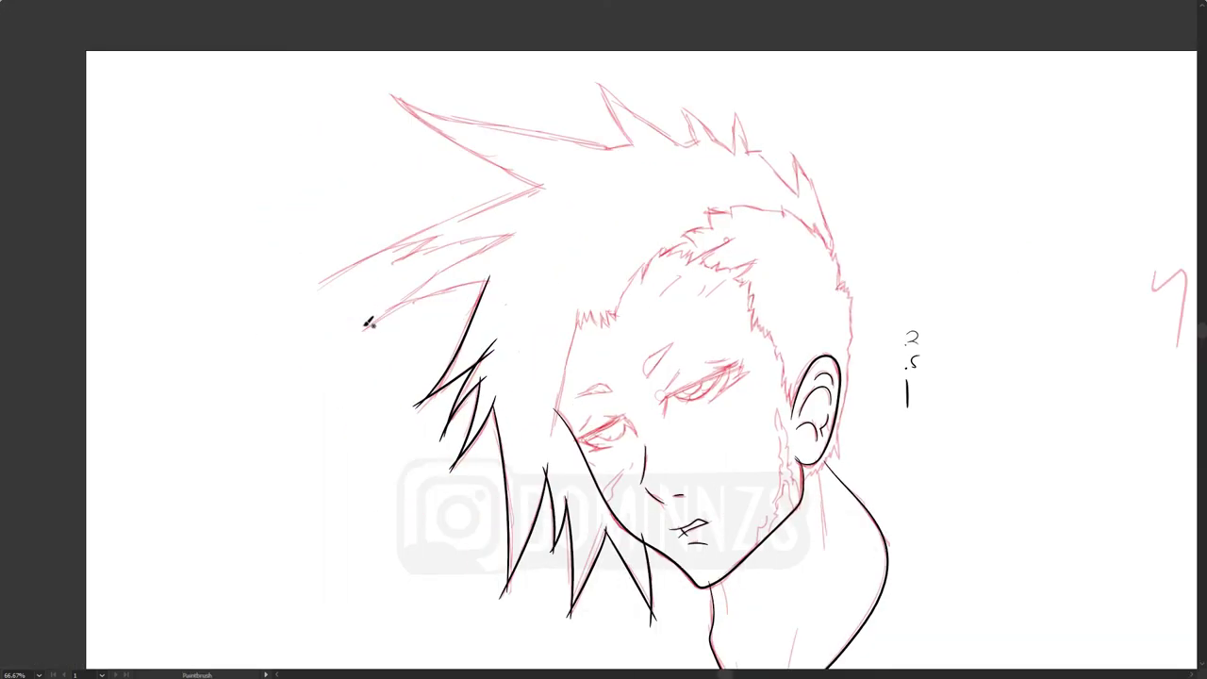
Step: Ink the long hair spikes sweeping out sideways above the hanging strands
drag(363, 334, 512, 282)
mouse_move(363, 336)
mouse_down()
mouse_move(539, 232)
mouse_move(562, 295)
mouse_up()
drag(629, 264, 458, 293)
mouse_move(458, 293)
mouse_down()
mouse_move(518, 261)
mouse_move(382, 317)
mouse_up()
drag(645, 187, 472, 276)
drag(209, 405, 460, 306)
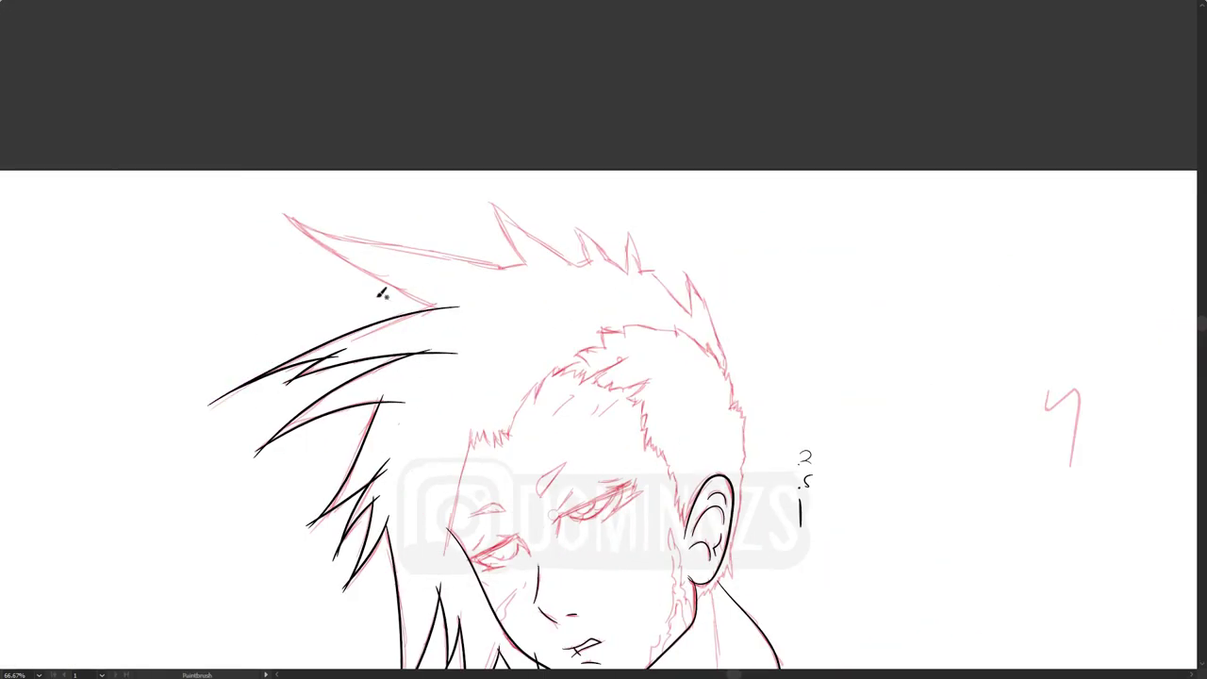
Step: Ink the large front hair spike and the smaller spikes along the top of the head
drag(281, 210, 457, 309)
drag(283, 213, 526, 269)
drag(490, 271, 556, 260)
drag(483, 196, 536, 274)
drag(492, 200, 587, 271)
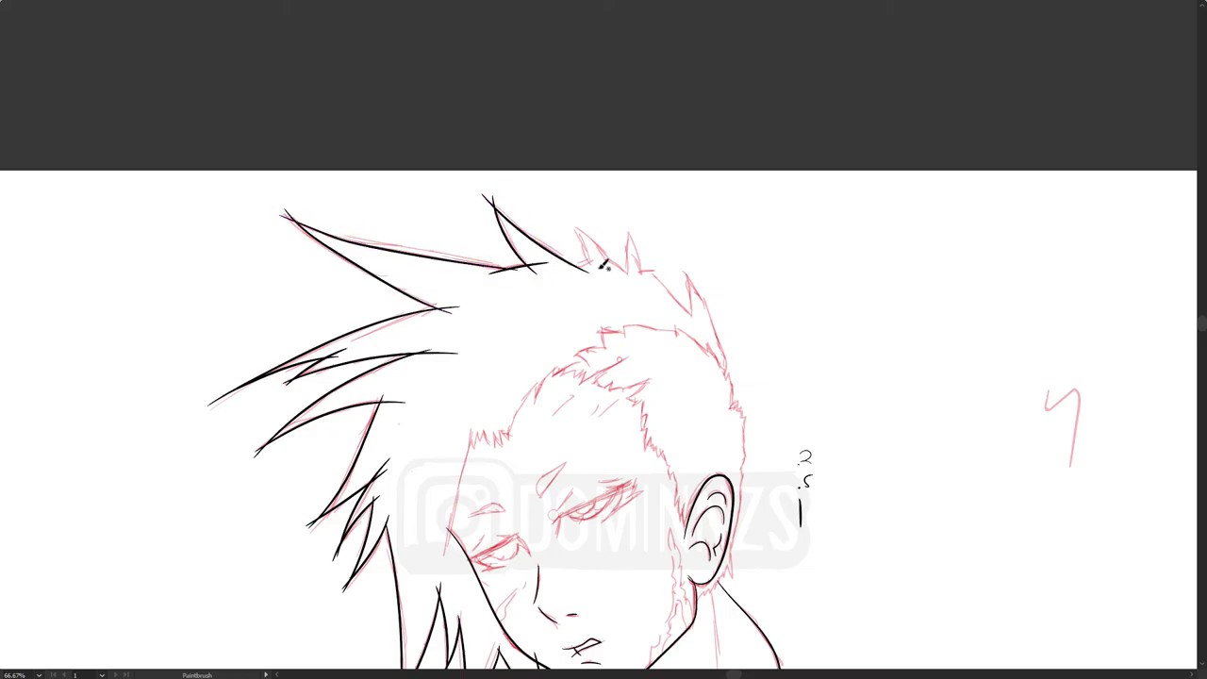
drag(566, 225, 637, 280)
mouse_move(626, 222)
mouse_down()
mouse_move(647, 285)
mouse_move(696, 320)
mouse_up()
drag(685, 269, 728, 363)
Step: Ink the back of the head from the hair behind the ear up to the crown
drag(735, 453, 683, 293)
key(v)
drag(738, 330, 766, 317)
scroll(699, 503, up, 2)
key(b)
mouse_move(576, 364)
mouse_down()
mouse_move(657, 316)
mouse_move(671, 151)
mouse_move(683, 293)
mouse_up()
mouse_move(681, 302)
mouse_down()
mouse_move(693, 226)
mouse_move(665, 32)
mouse_up()
drag(672, 45, 684, 238)
mouse_move(681, 235)
mouse_down()
mouse_move(653, 170)
mouse_move(436, 85)
mouse_move(434, 109)
mouse_up()
Step: Ink the jagged hairline across the forehead and the hair edge running down to the face outline
drag(521, 82, 591, 179)
drag(518, 202, 452, 181)
drag(452, 181, 462, 240)
mouse_move(462, 239)
mouse_down()
mouse_move(394, 249)
mouse_move(305, 361)
mouse_up()
drag(317, 342, 415, 217)
drag(342, 307, 413, 174)
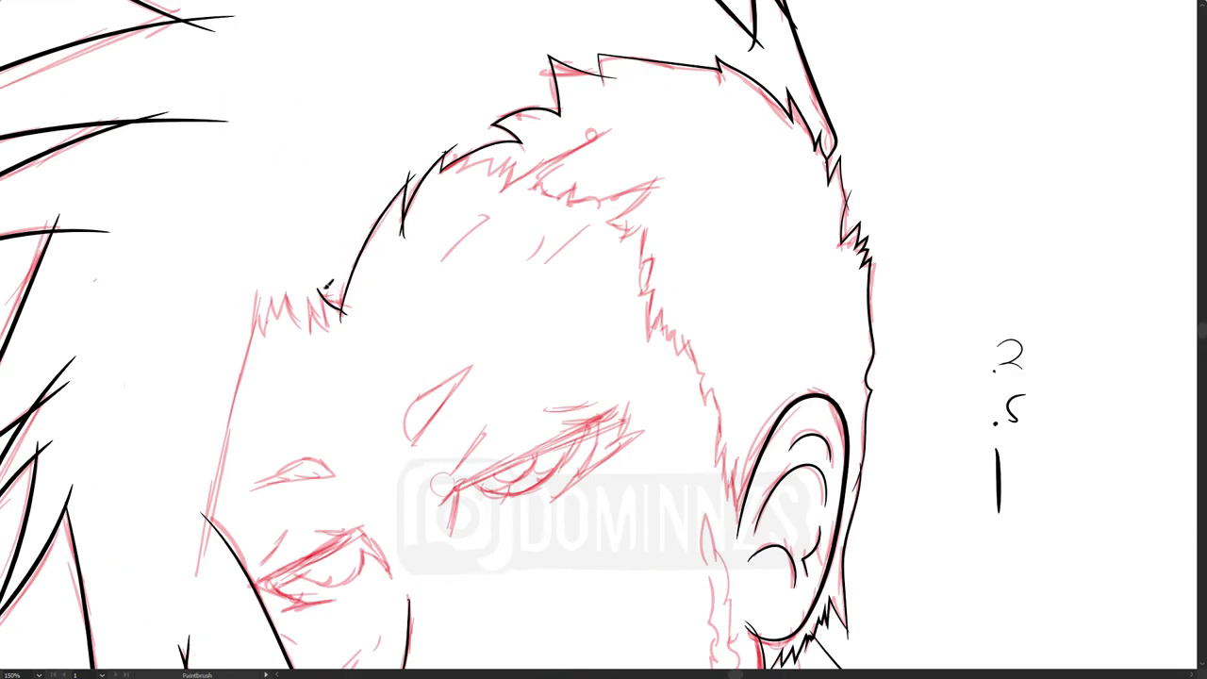
drag(324, 289, 327, 330)
mouse_move(281, 286)
mouse_down()
mouse_move(319, 354)
mouse_move(274, 338)
mouse_up()
key(ctrl+z)
drag(215, 525, 266, 361)
drag(303, 162, 255, 366)
scroll(531, 291, down, 3)
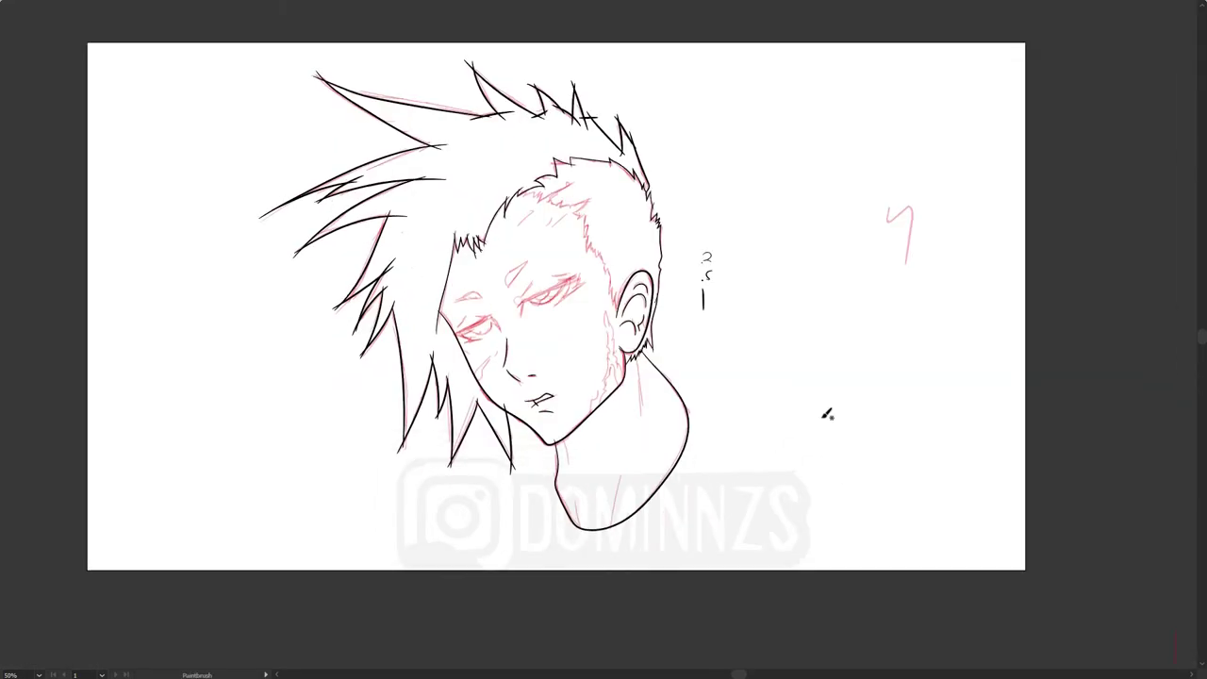
Step: Ink the eye nearest the ear with its upper lid, corner lashes, lower lid and iris
scroll(583, 306, up, 4)
drag(349, 289, 334, 354)
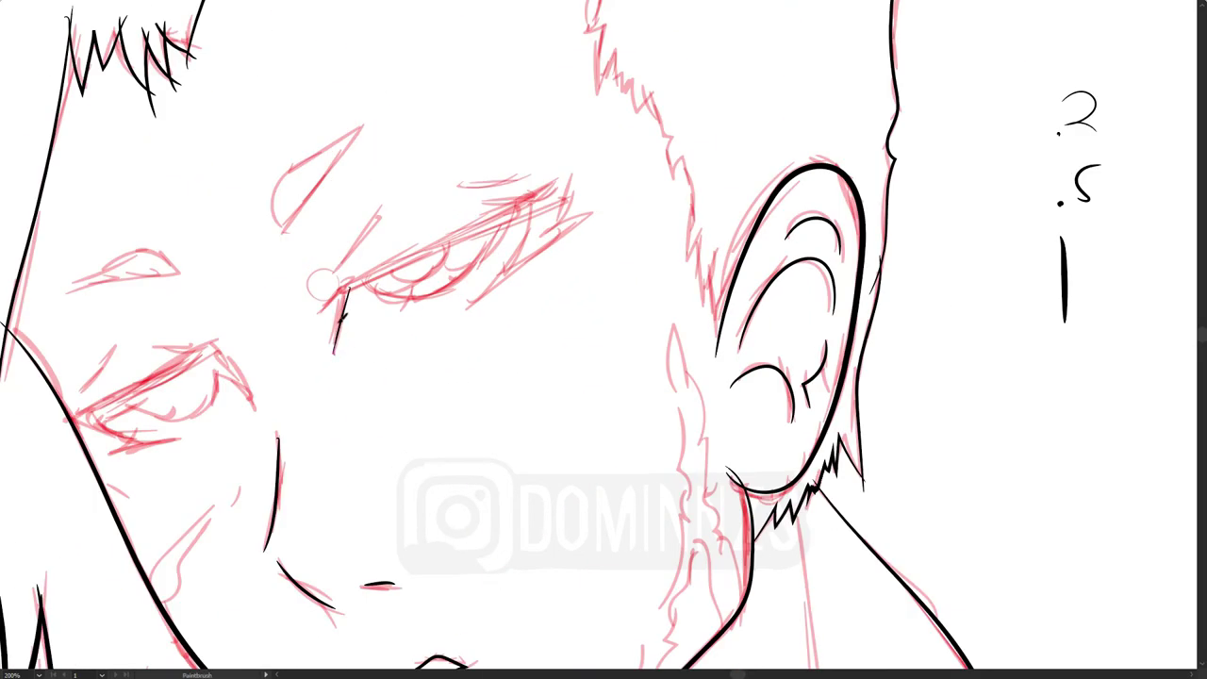
drag(328, 297, 525, 200)
key(ctrl+z)
drag(330, 295, 575, 188)
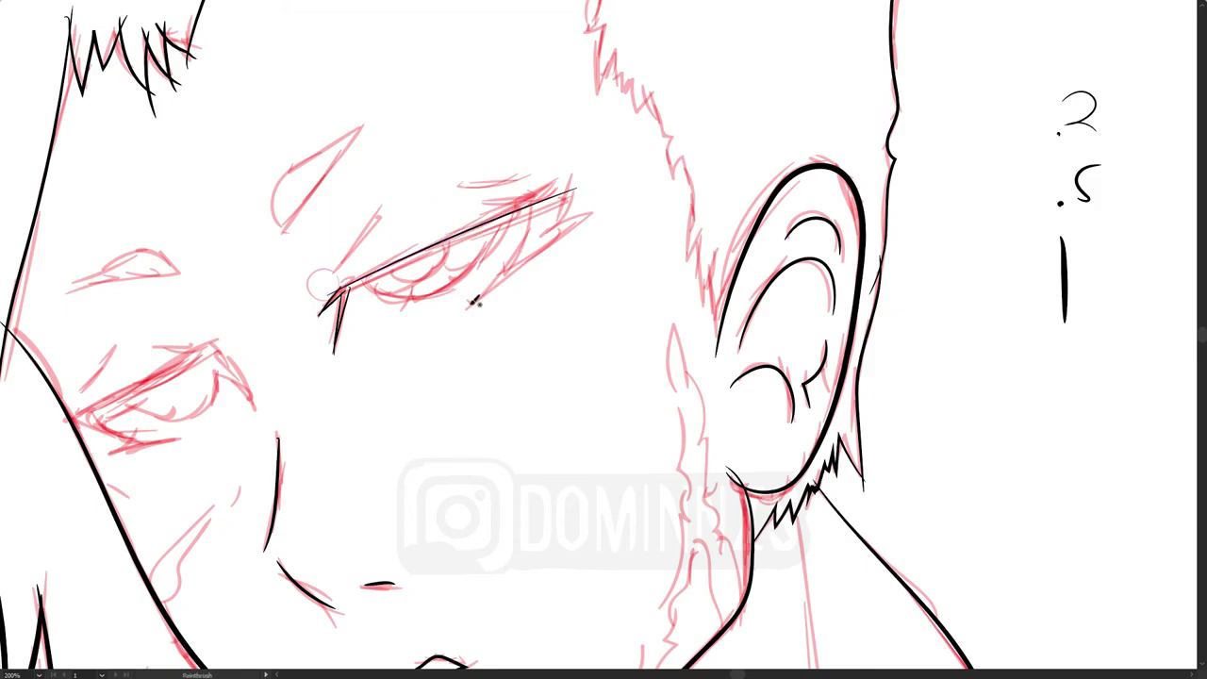
drag(469, 308, 613, 205)
drag(530, 211, 469, 308)
drag(574, 190, 620, 201)
drag(363, 275, 508, 220)
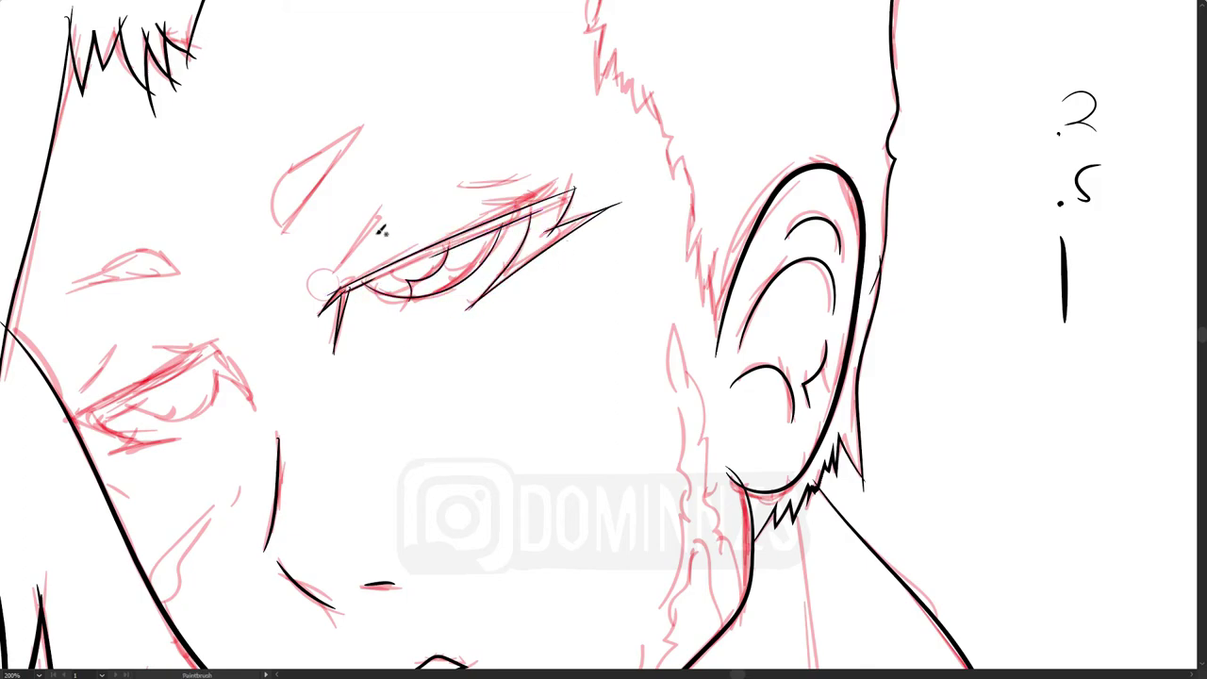
Step: Ink the crease lines above the eye nearest the ear and both eyebrows
drag(332, 268, 385, 198)
drag(445, 185, 550, 177)
mouse_move(292, 229)
mouse_down()
mouse_move(284, 221)
mouse_move(398, 117)
mouse_up()
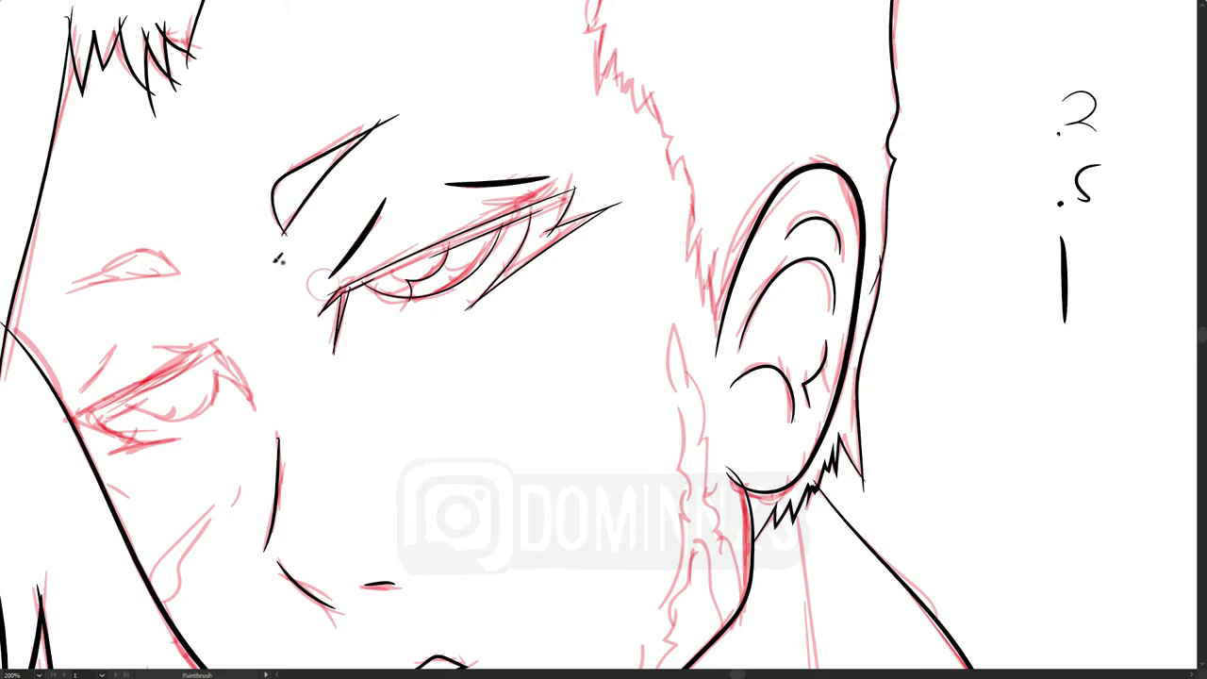
drag(185, 274, 53, 302)
Step: Ink the far eye's upper lid, pointed corners and lower lid curve
key(ctrl+plus)
mouse_move(450, 449)
mouse_down()
mouse_move(520, 404)
mouse_move(808, 410)
mouse_up()
drag(441, 396, 344, 297)
mouse_move(442, 396)
mouse_down()
mouse_move(362, 339)
mouse_move(251, 384)
mouse_up()
mouse_move(327, 441)
mouse_down()
mouse_move(210, 463)
mouse_move(222, 464)
mouse_up()
key(ctrl+z)
drag(257, 446, 216, 468)
drag(331, 440, 203, 405)
mouse_move(257, 445)
mouse_down()
mouse_move(162, 409)
mouse_move(360, 302)
mouse_move(409, 322)
mouse_up()
drag(1003, 229, 452, 405)
drag(367, 433, 1107, 183)
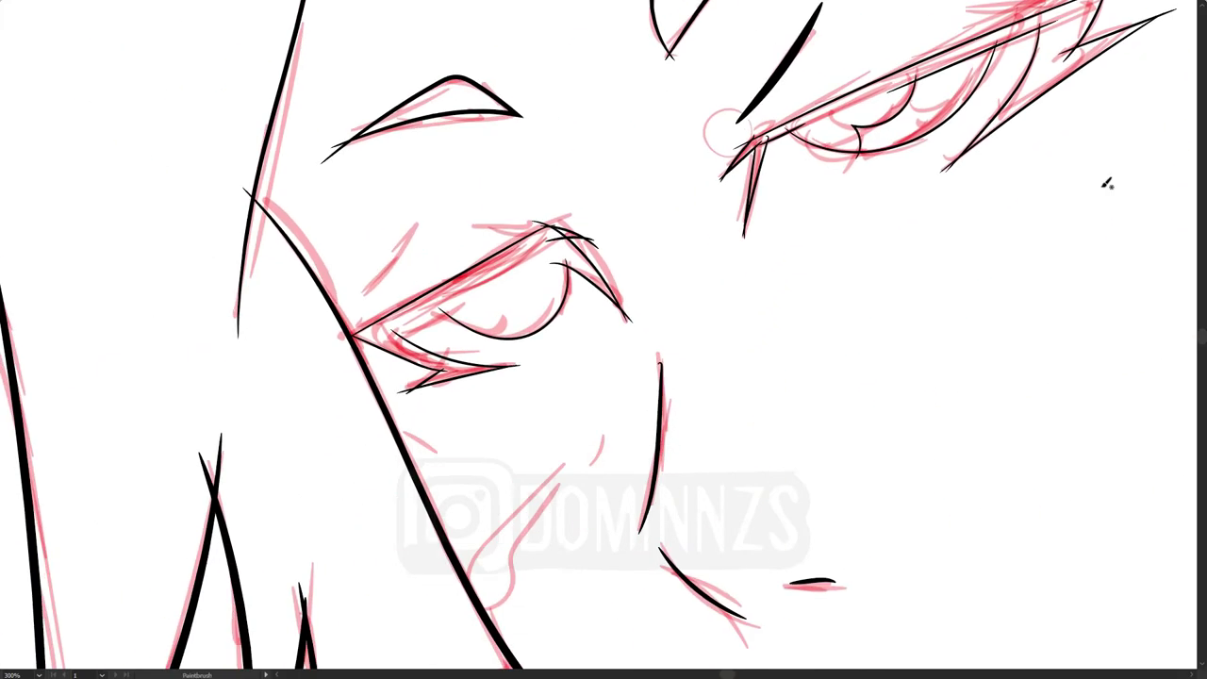
Step: Ink the far eye's crease lines and iris, plus the jagged markings on both cheeks
drag(359, 305, 413, 226)
drag(473, 223, 547, 217)
drag(887, 282, 733, 322)
mouse_move(235, 379)
mouse_down()
mouse_move(316, 338)
mouse_move(303, 367)
mouse_up()
key(ctrl+z)
mouse_move(370, 317)
mouse_down()
mouse_move(419, 304)
mouse_move(382, 262)
mouse_move(379, 83)
mouse_move(421, 283)
mouse_move(641, 359)
mouse_up()
scroll(444, 332, down, 4)
scroll(631, 292, up, 2)
drag(255, 340, 306, 261)
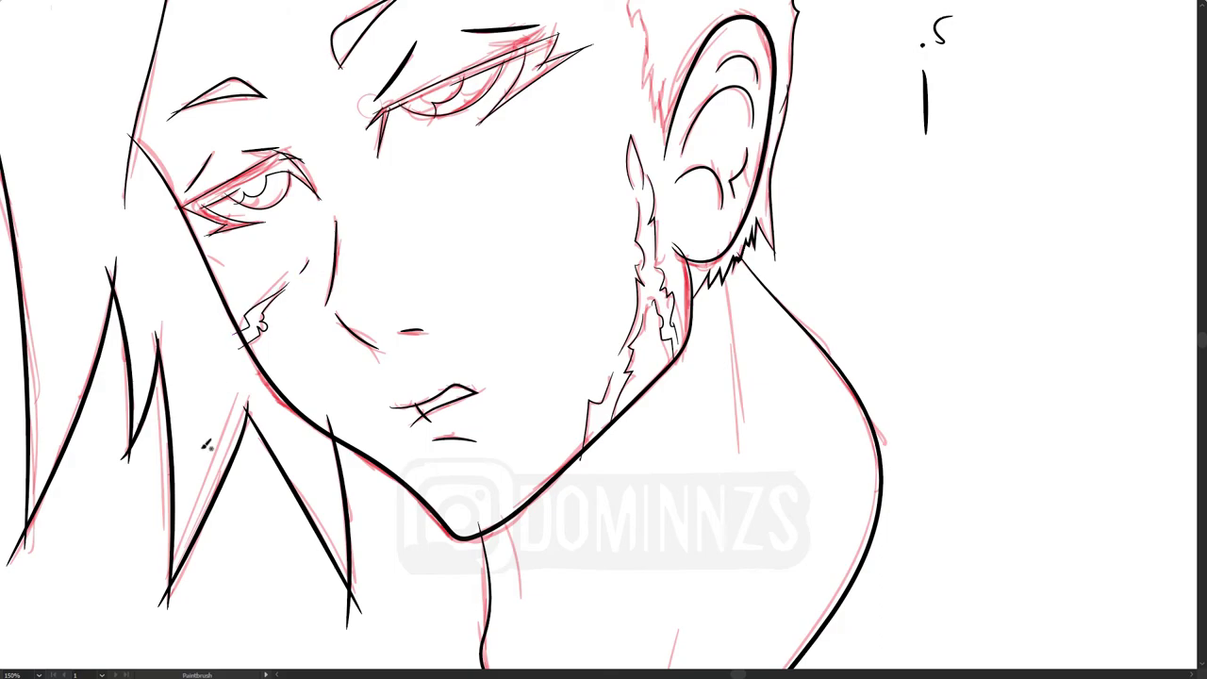
Step: Ink the inner jagged hairline from the forehead down to the ear and the short forehead strokes
drag(844, 19, 813, 426)
scroll(813, 412, up, 1)
drag(329, 203, 297, 243)
drag(382, 198, 313, 257)
mouse_move(228, 117)
mouse_down()
mouse_move(220, 169)
mouse_move(255, 204)
mouse_up()
drag(300, 200, 449, 116)
drag(251, 204, 405, 120)
mouse_move(311, 187)
mouse_down()
mouse_move(336, 212)
mouse_move(465, 186)
mouse_up()
drag(390, 246, 449, 247)
drag(440, 307, 459, 332)
mouse_move(481, 377)
mouse_down()
mouse_move(362, 260)
mouse_move(459, 377)
mouse_up()
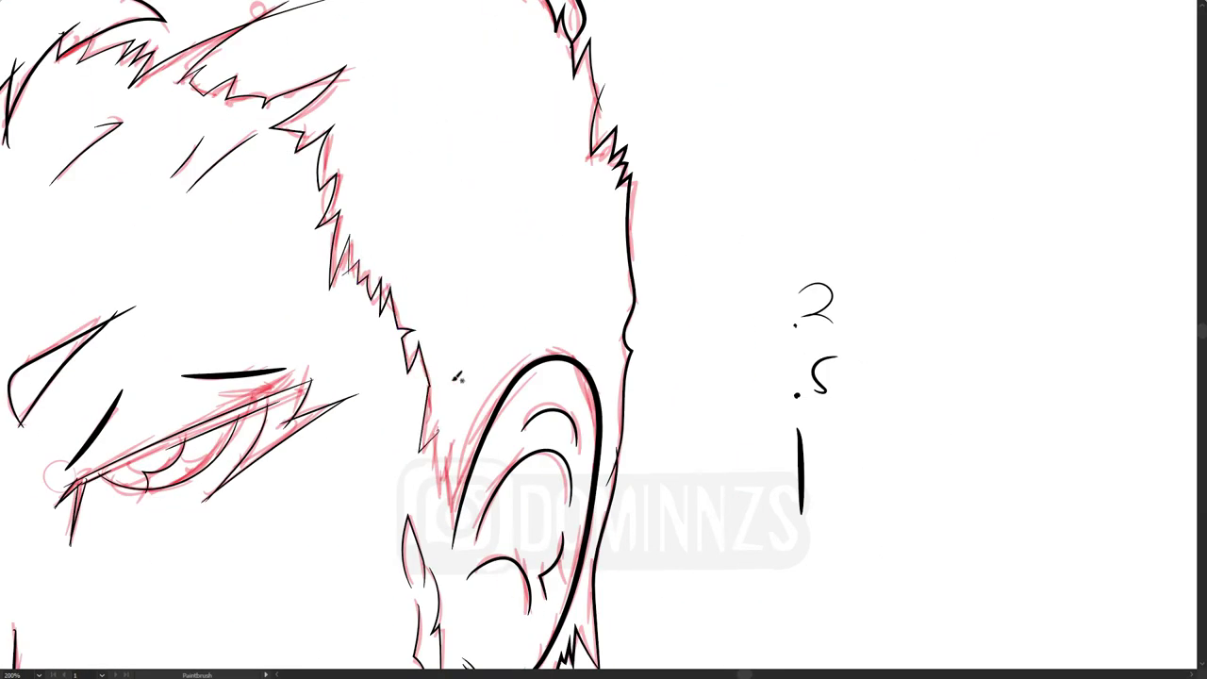
drag(458, 515, 456, 536)
Step: Ink the neck muscle lines and the small curve between them at the base of the neck
scroll(668, 541, down, 3)
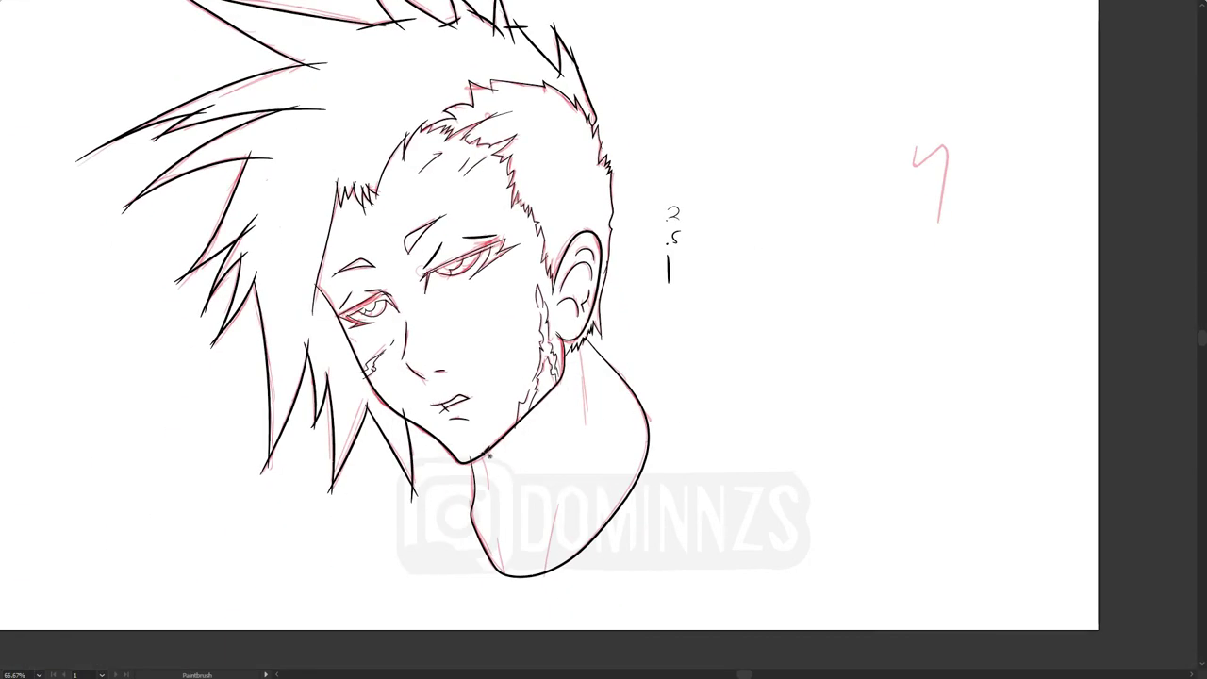
drag(482, 460, 513, 572)
drag(506, 570, 547, 572)
drag(548, 583, 585, 344)
scroll(594, 442, up, 3)
scroll(711, 380, down, 5)
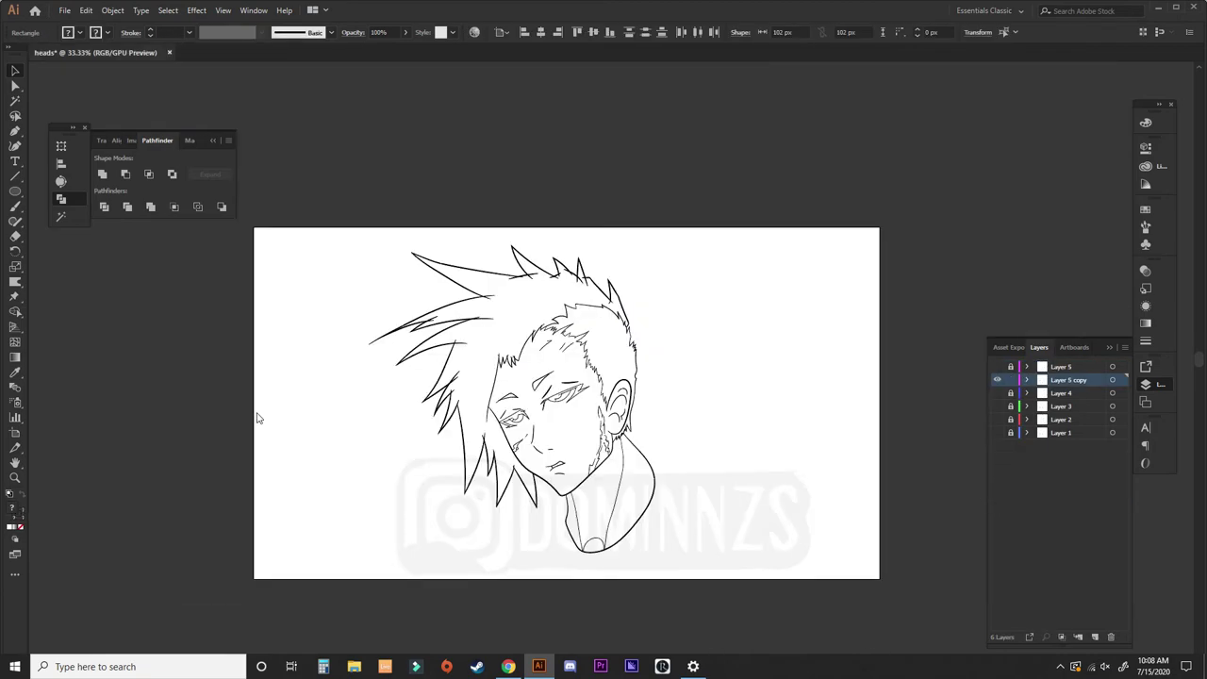
Step: Paste the grey and black colour swatches and place them beside the artboard
key(ctrl+v)
drag(391, 526, 223, 540)
click(217, 497)
Step: Draw a light grey rectangle covering the whole head and place it behind the linework
key(i)
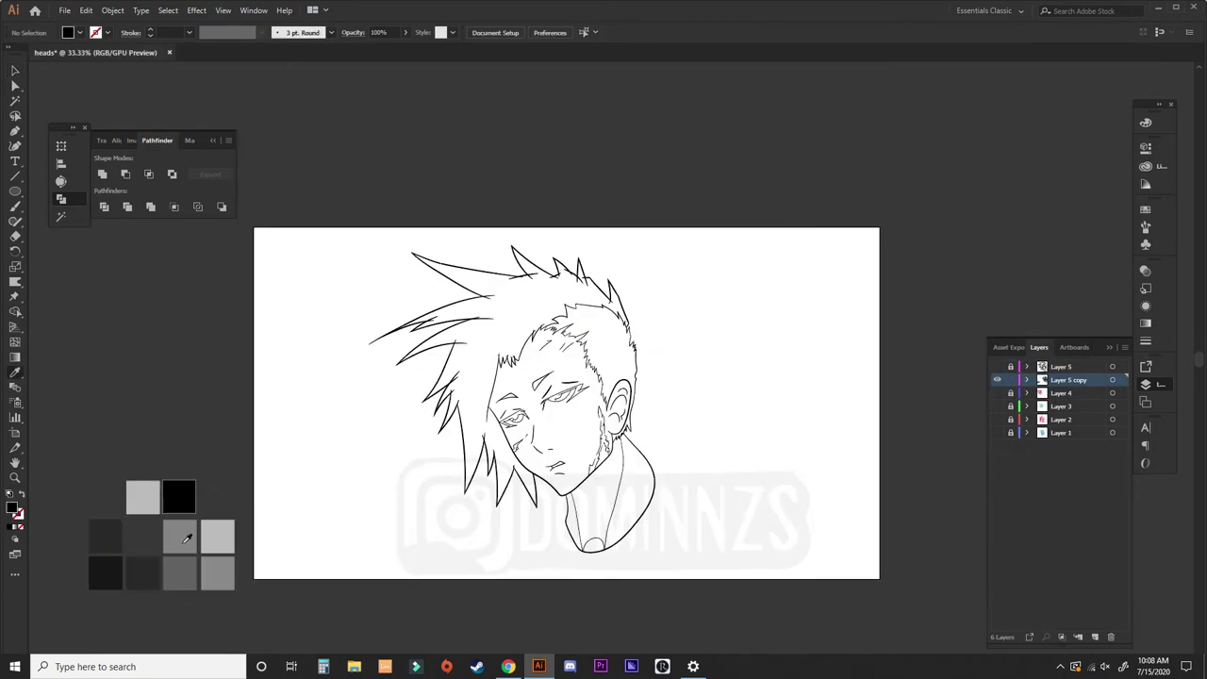
key(v)
click(497, 505)
click(423, 547)
key(m)
drag(333, 580, 756, 225)
right_click(410, 464)
click(453, 442)
Step: Merge the linework with the grey rectangle, ungroup the result and delete the grey area outside the head
key(ctrl+a)
click(151, 206)
right_click(298, 410)
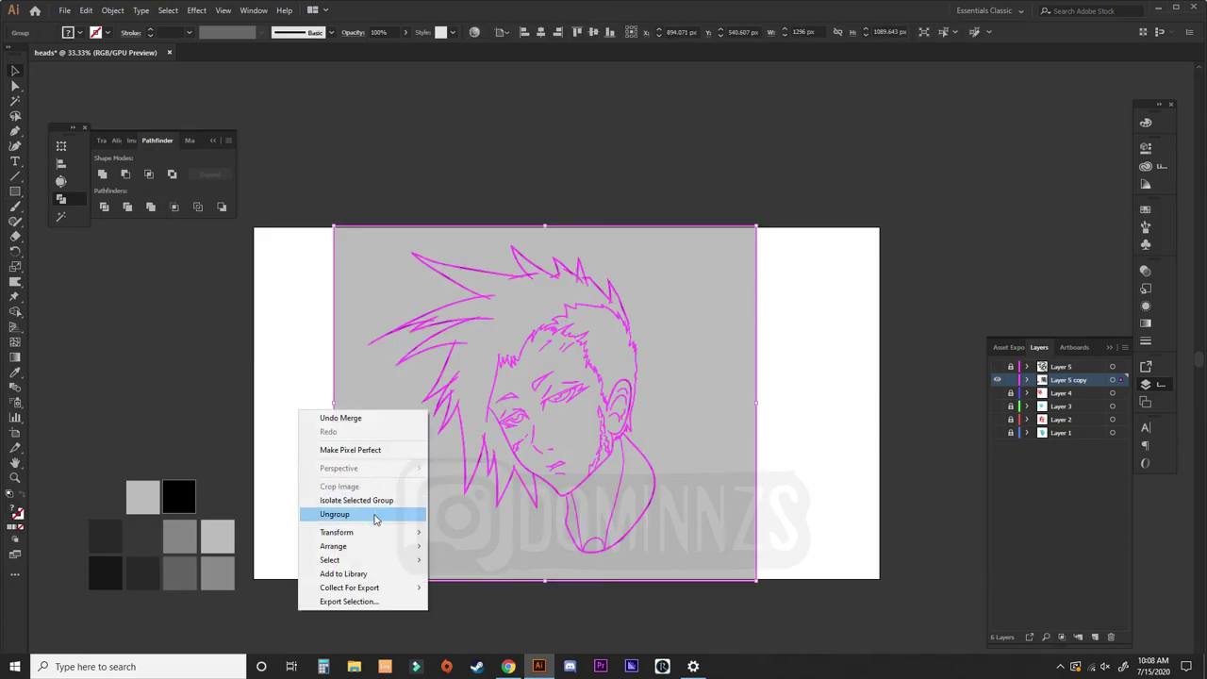
click(374, 515)
click(367, 490)
key(Delete)
Step: Fill the spiky hair, eyebrows, eye outlines and central neck area with black
scroll(552, 394, up, 3)
click(320, 401)
shift+click(467, 391)
shift+click(545, 359)
shift+click(651, 384)
shift+click(471, 460)
shift+click(766, 604)
drag(879, 594, 698, 380)
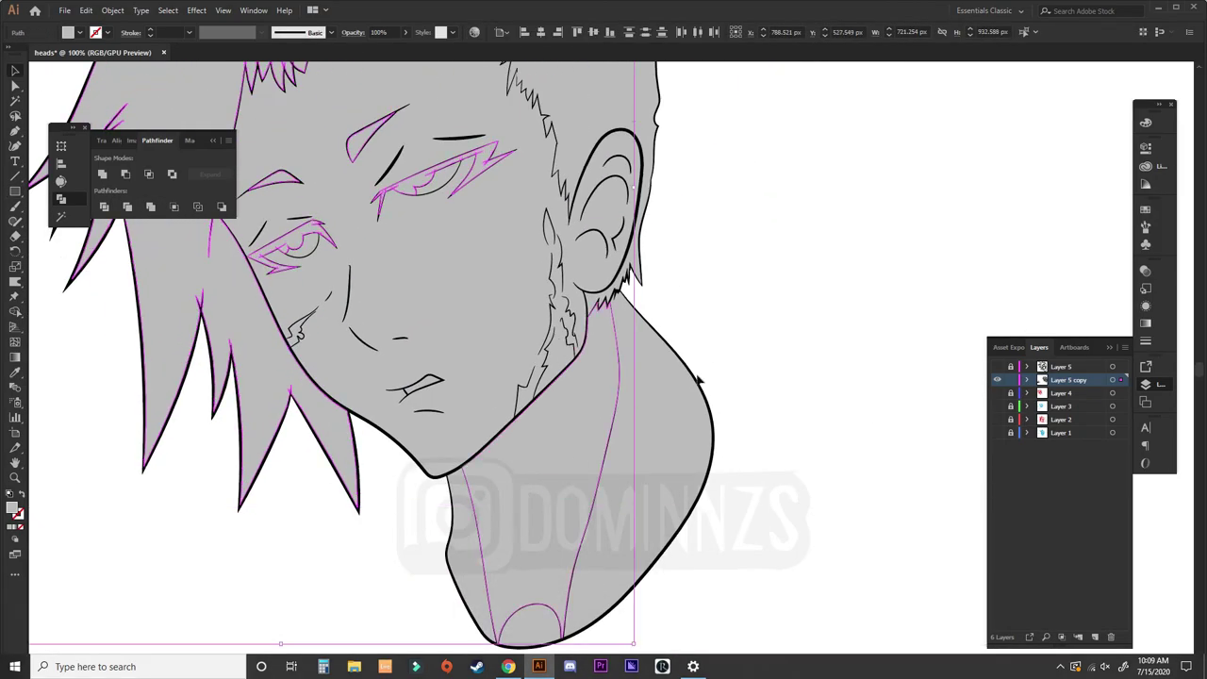
key(i)
click(432, 474)
key(v)
click(799, 350)
scroll(587, 305, down, 2)
Step: Recolour the face and ear skin area white by sampling the artboard colour
key(a)
click(536, 351)
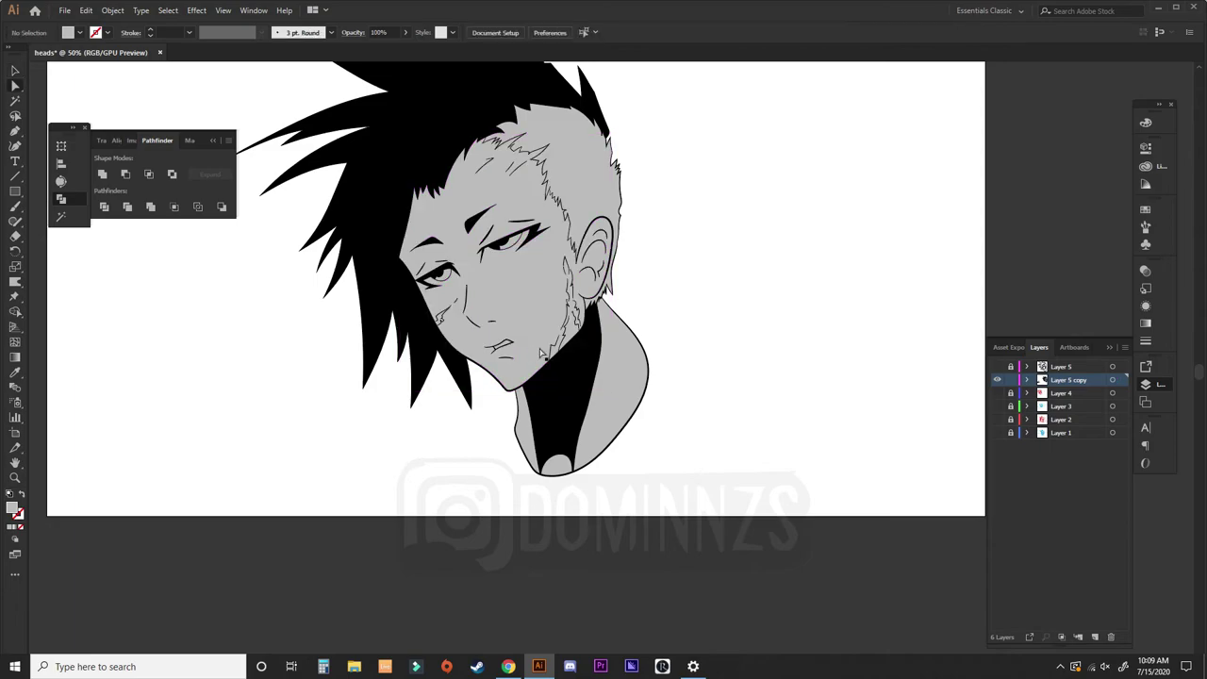
key(v)
key(i)
click(782, 304)
key(v)
click(753, 318)
Step: Match a small leftover grey area in the face to the white skin fill
click(621, 396)
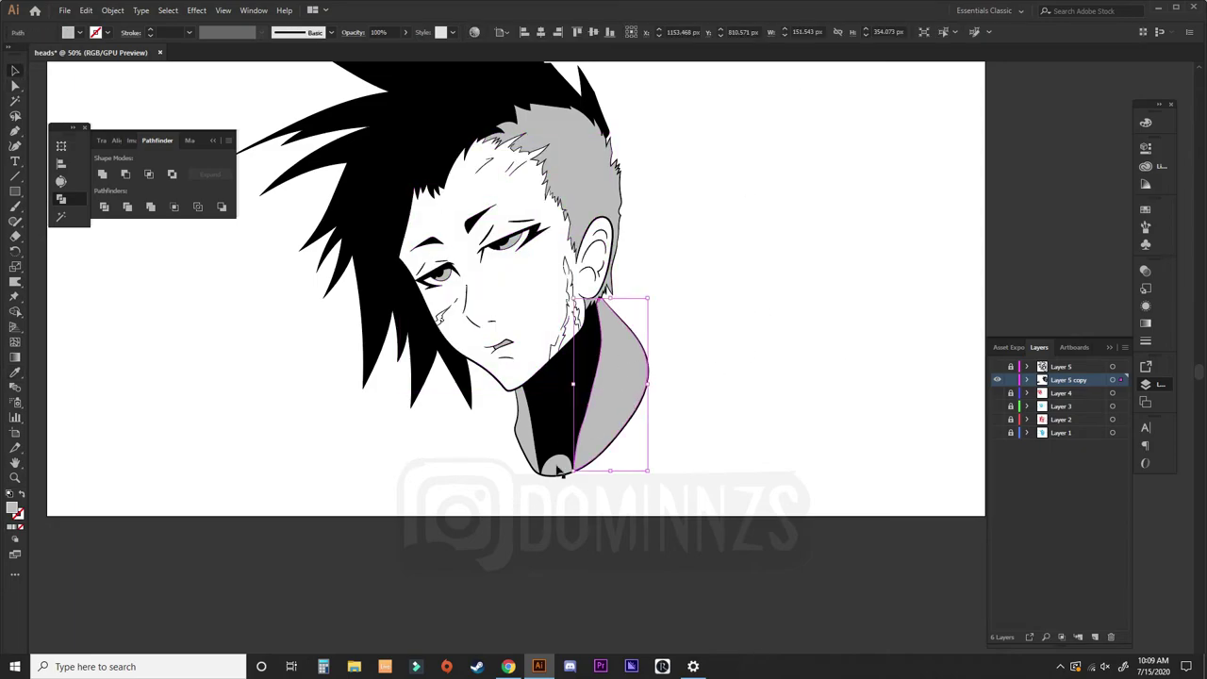
click(722, 269)
drag(723, 265, 707, 341)
scroll(539, 455, up, 3)
click(450, 302)
key(i)
click(340, 554)
scroll(641, 381, down, 2)
click(849, 328)
scroll(736, 236, up, 2)
scroll(660, 283, down, 4)
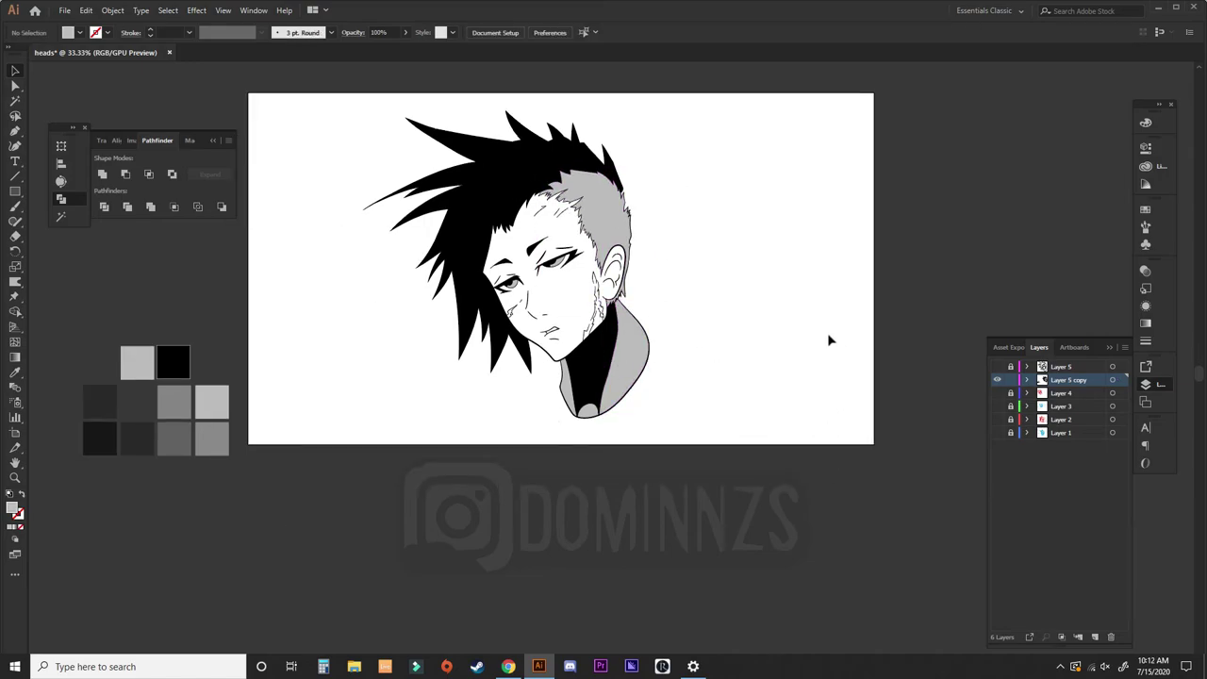
Step: Fill the shaved side hair with the medium grey swatch and the collar areas with the dark grey swatch
click(608, 222)
key(i)
click(211, 437)
key(v)
click(624, 378)
key(i)
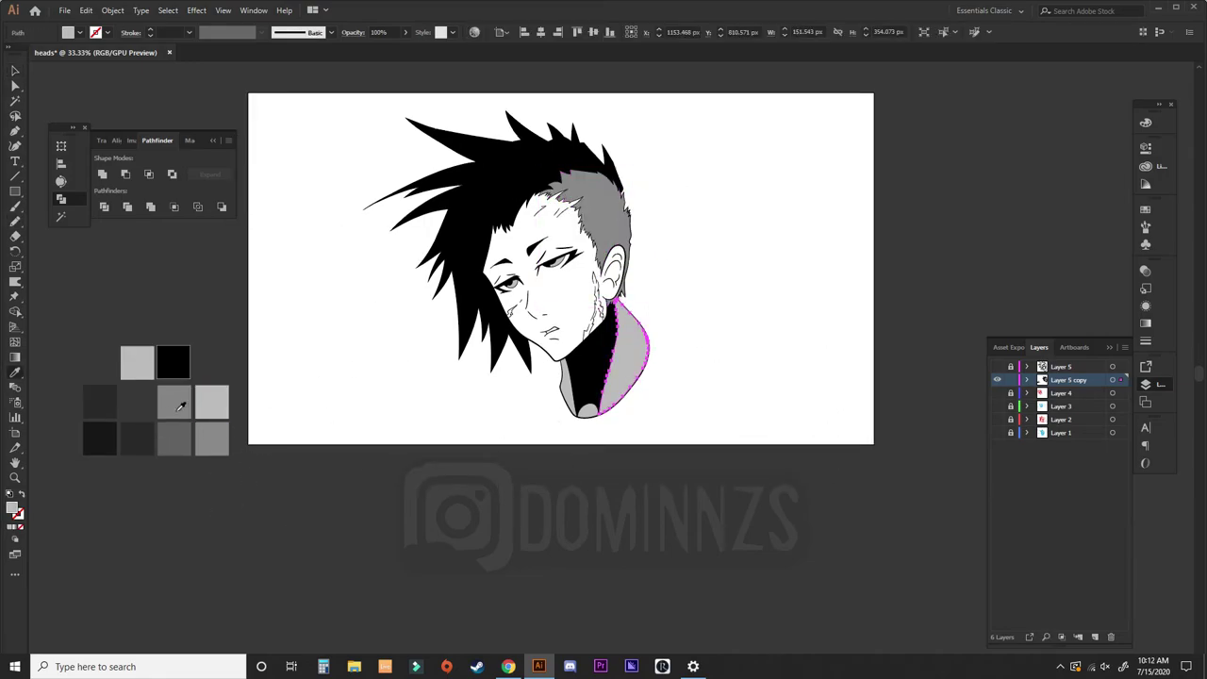
click(138, 403)
key(v)
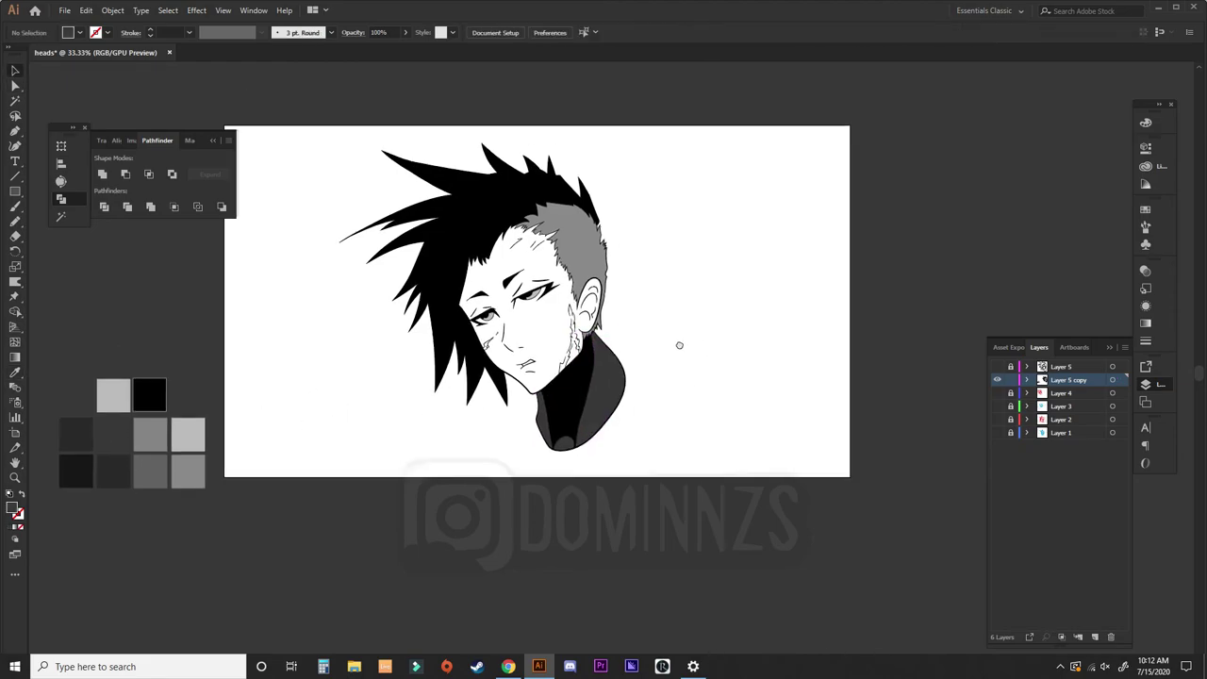
Step: Place empty Layer 7 between two locked copies of the coloured head layer and set a light grey fill for shading
key(ctrl+1)
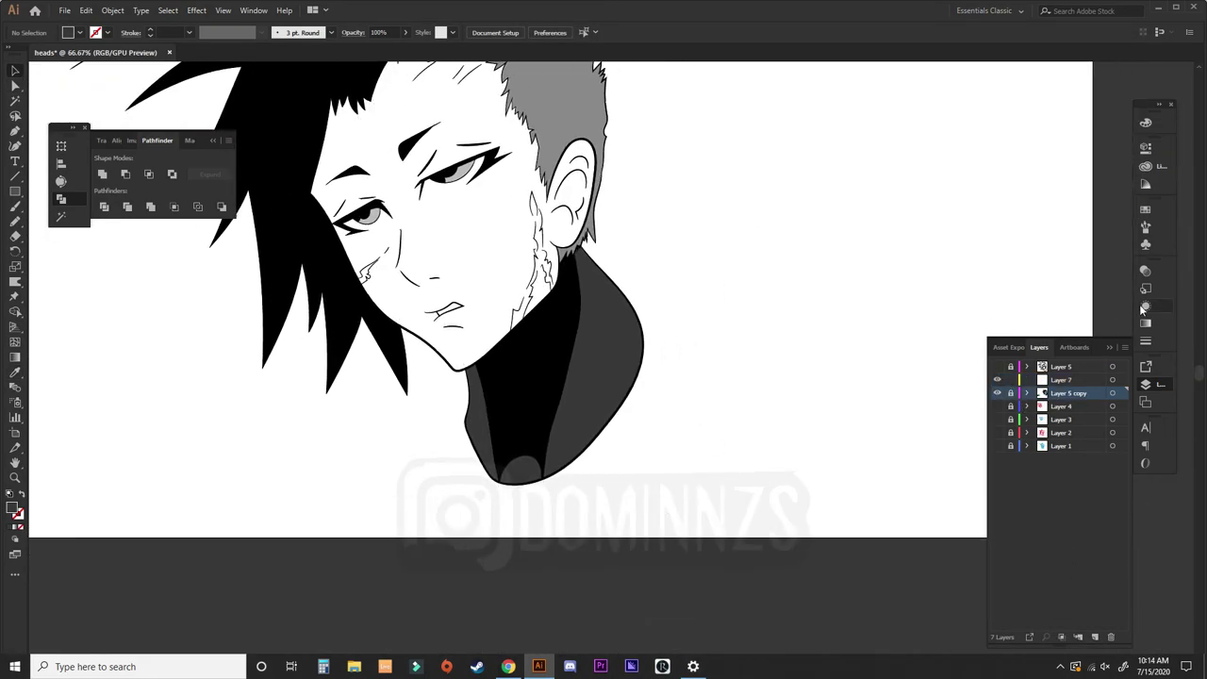
drag(1007, 392, 1049, 385)
click(526, 472)
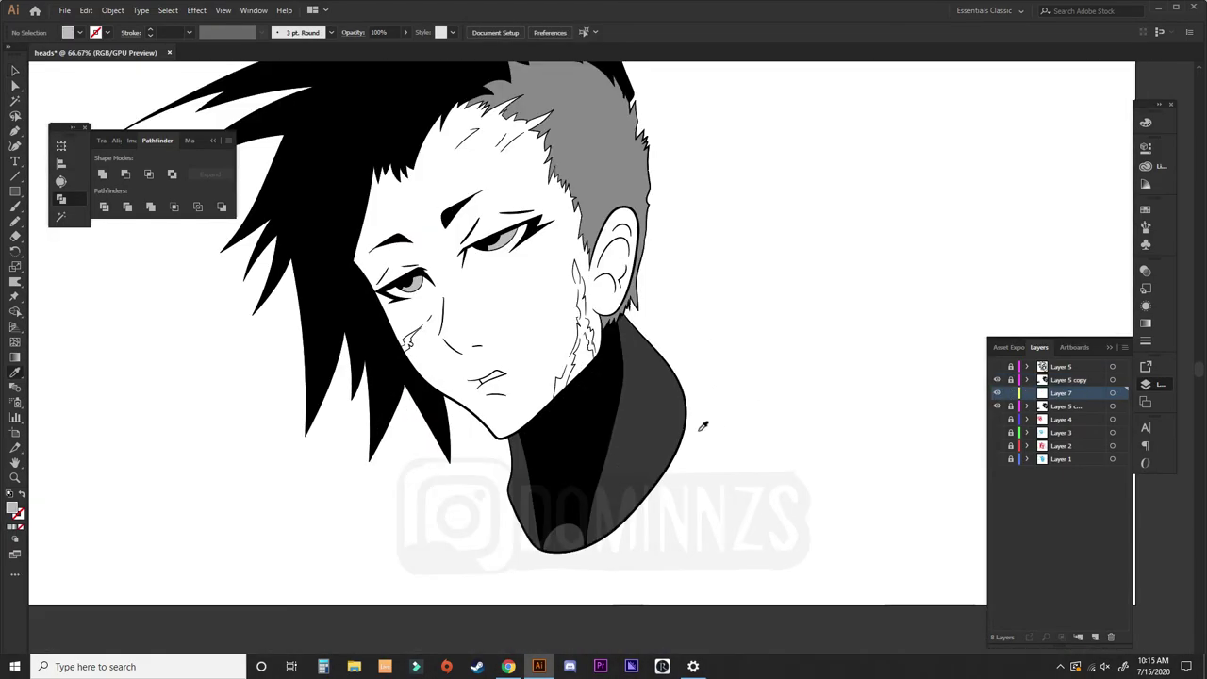
key(shift+b)
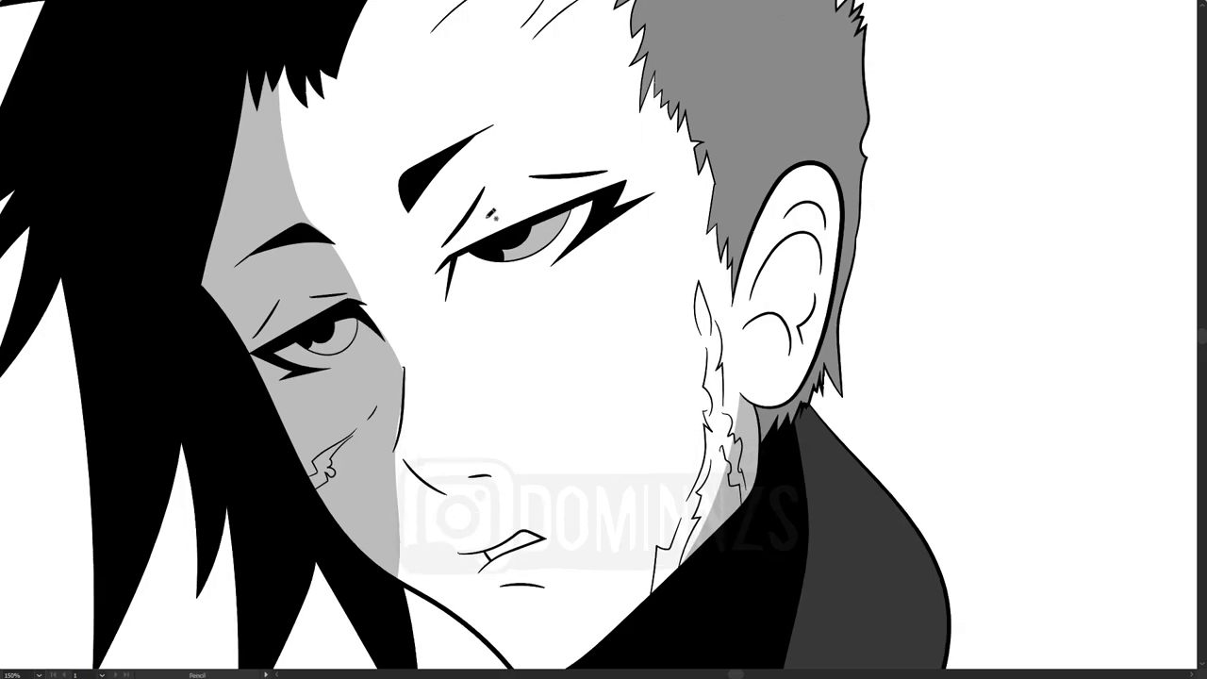
Step: Draw light grey Pencil shadows around the right-hand eye, along its upper crease and at the bridge of the nose
drag(530, 221, 482, 205)
drag(510, 283, 514, 289)
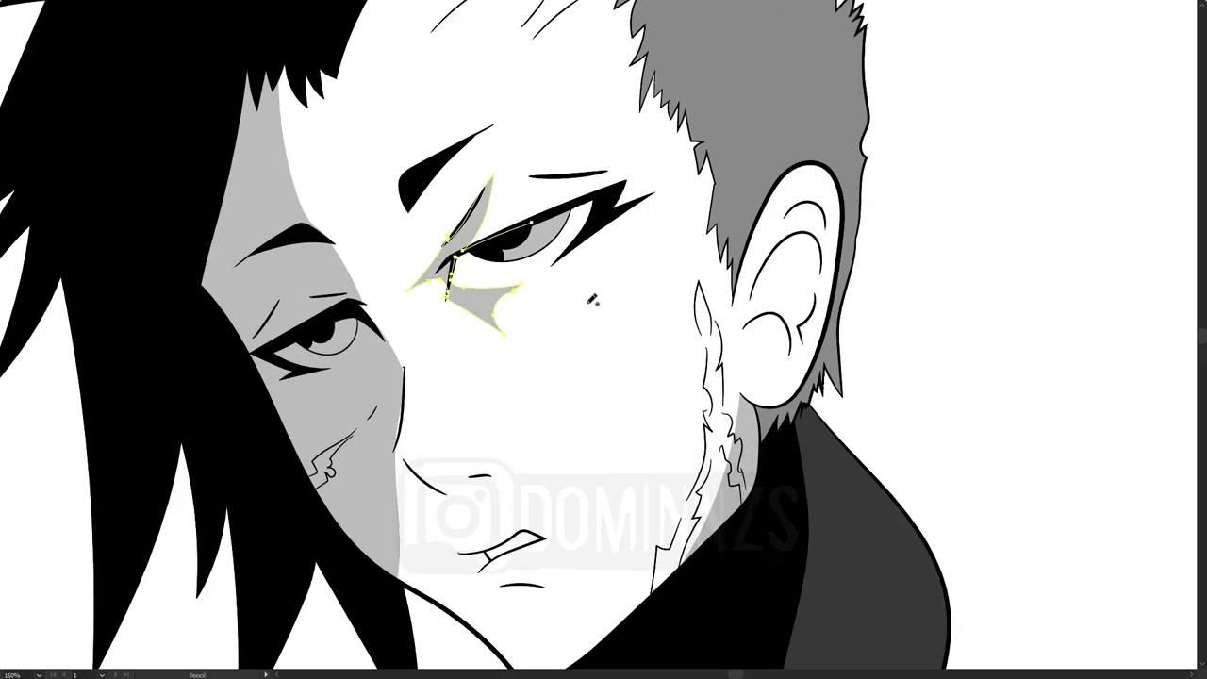
drag(571, 176, 602, 172)
drag(391, 385, 390, 387)
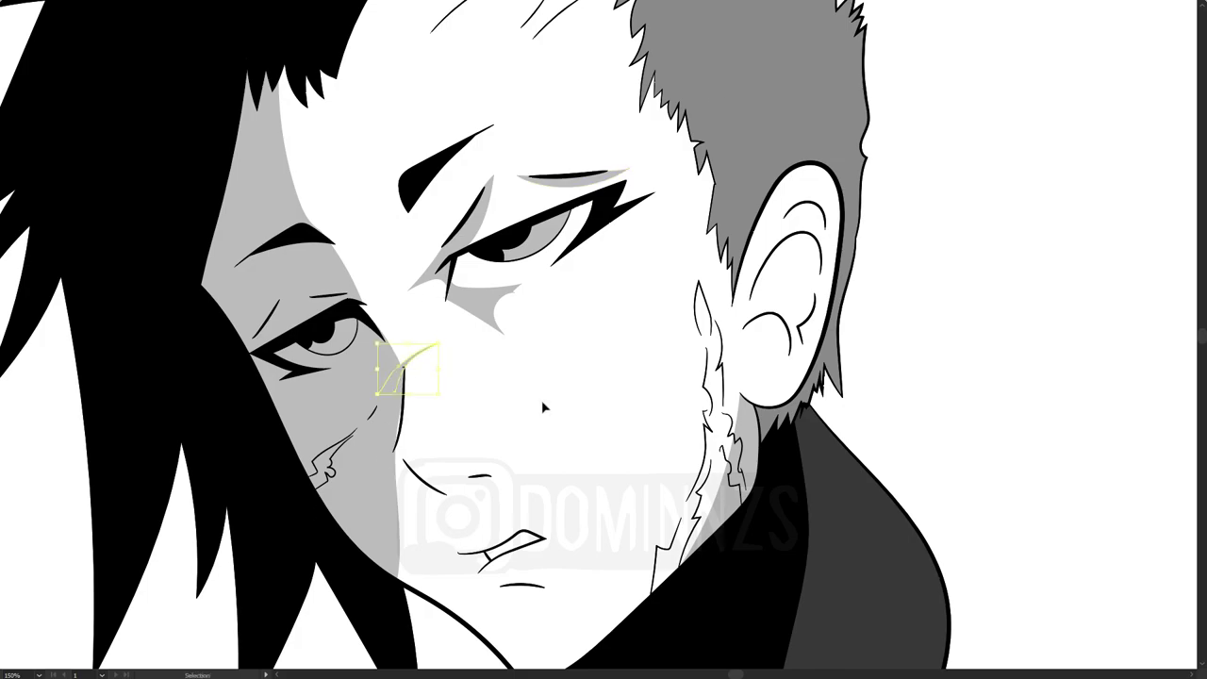
ctrl+click(544, 407)
Step: Draw light grey Pencil shadows beside the nose line and across the underside of the nose
drag(544, 407, 508, 293)
drag(366, 289, 348, 331)
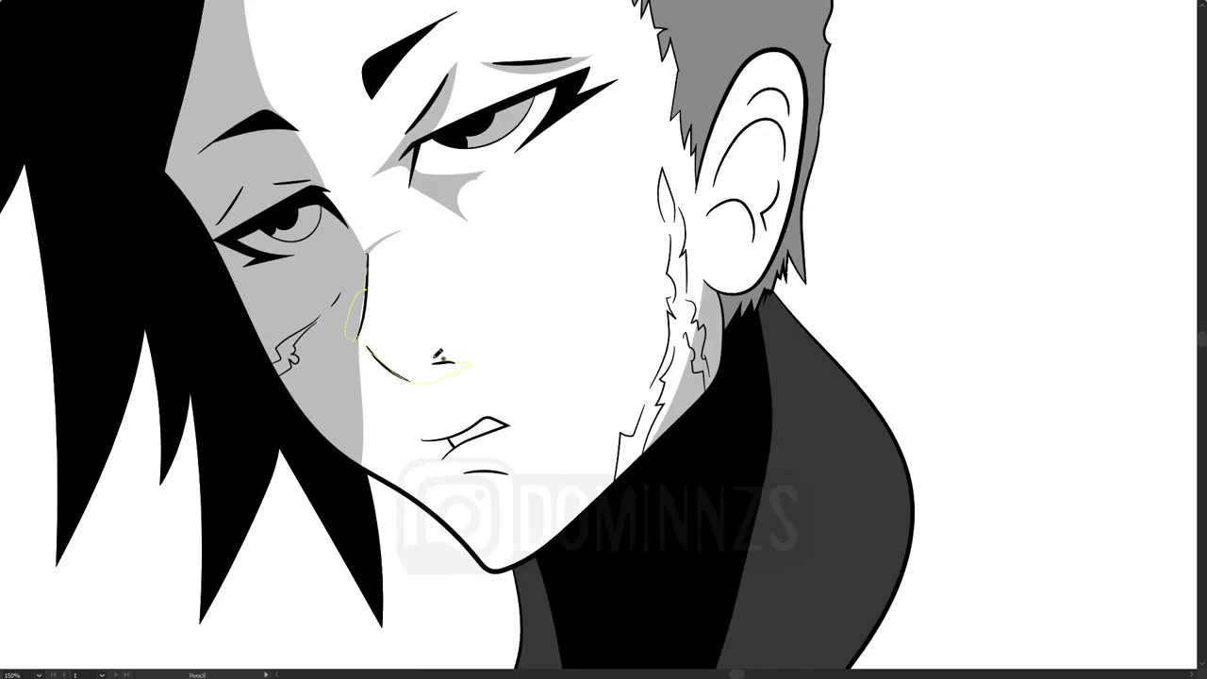
drag(437, 357, 366, 324)
scroll(593, 447, down, 1)
Step: Trace the long jagged scar between the ear and jaw with the Pen tool as a closed light grey shape
scroll(849, 288, up, 2)
key(p)
drag(410, 481, 430, 351)
click(387, 464)
click(394, 396)
click(403, 399)
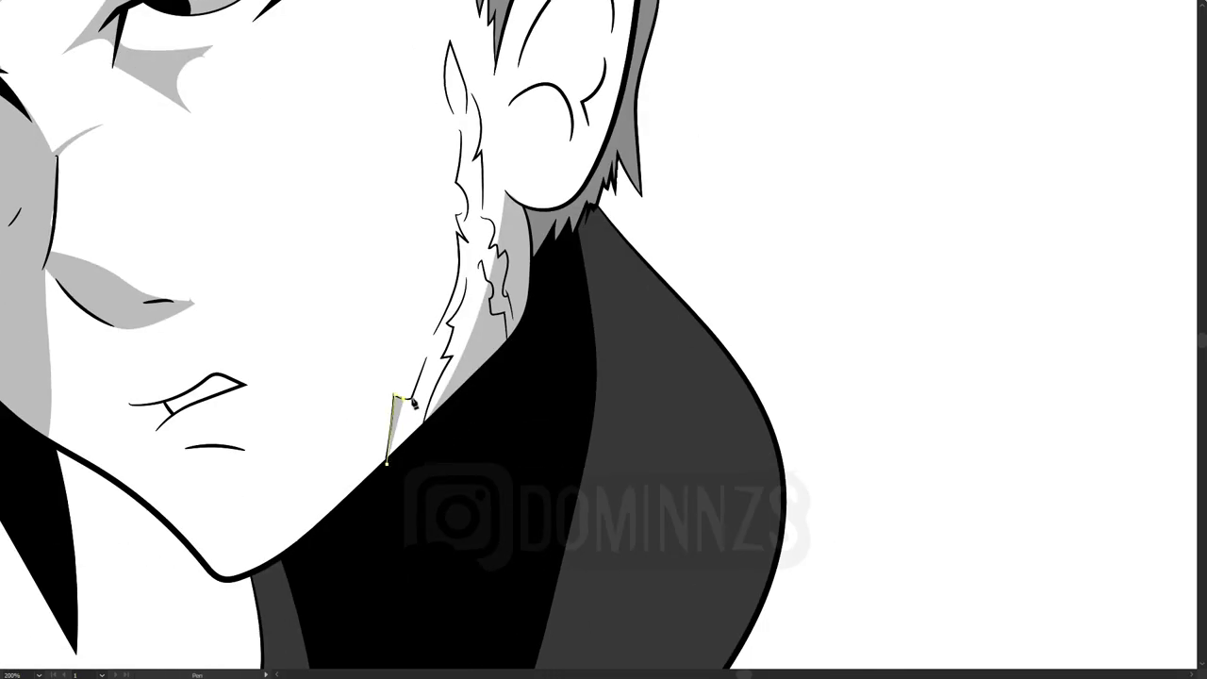
mouse_move(464, 269)
mouse_down()
mouse_move(449, 75)
mouse_move(459, 63)
mouse_move(520, 332)
mouse_move(488, 311)
mouse_move(484, 267)
mouse_move(463, 316)
mouse_up()
click(448, 325)
click(444, 358)
click(429, 406)
click(427, 440)
click(386, 464)
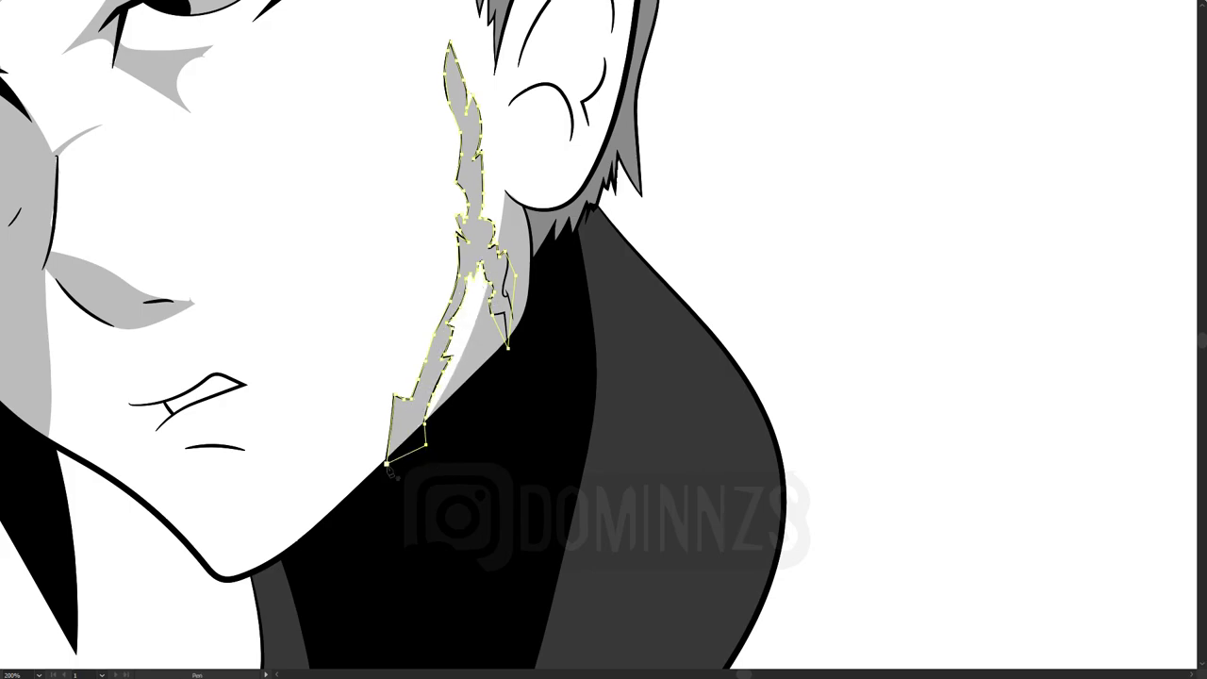
key(v)
click(709, 258)
Step: Draw light grey Pencil shadows following the inner curves of the ear
key(ctrl+minus)
key(ctrl+minus)
key(ctrl+minus)
scroll(586, 237, up, 3)
mouse_move(415, 269)
mouse_down()
mouse_move(517, 225)
mouse_move(489, 321)
mouse_move(424, 283)
mouse_move(469, 328)
mouse_up()
mouse_move(439, 226)
mouse_down()
mouse_move(514, 179)
mouse_move(483, 233)
mouse_up()
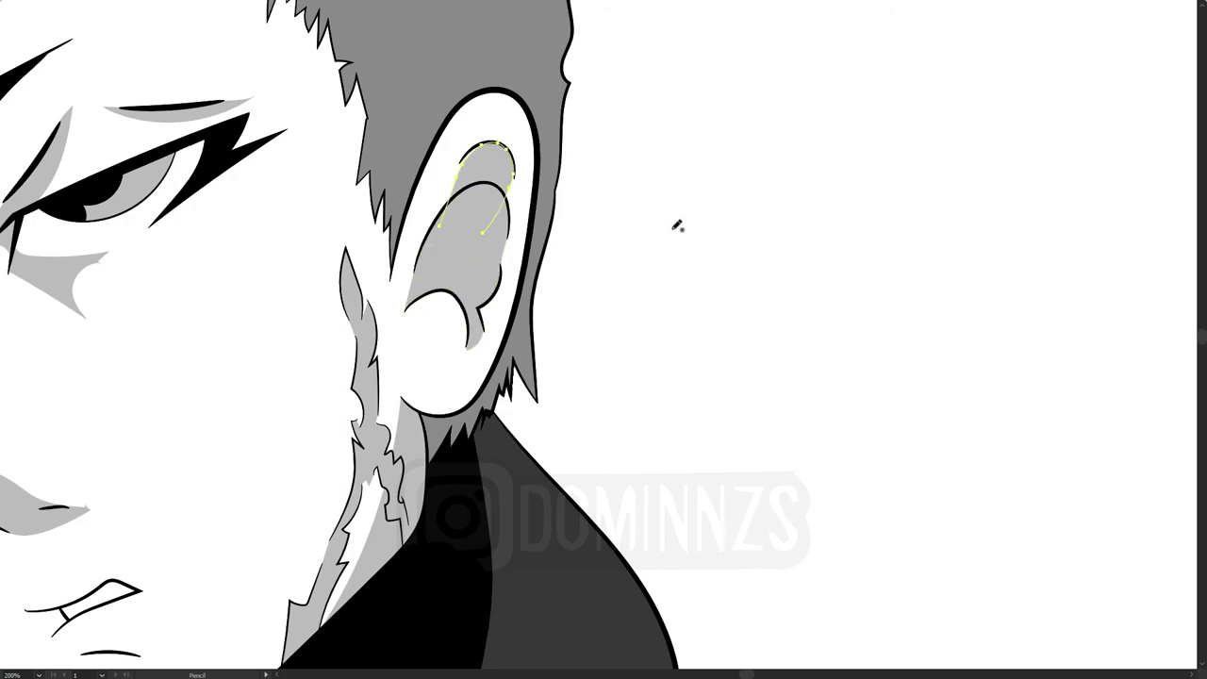
drag(503, 299, 507, 290)
key(v)
click(588, 269)
Step: Draw light grey Pencil shadows along the upper lip and beneath the lower lip
key(ctrl+minus)
key(ctrl+minus)
key(ctrl+minus)
key(ctrl+minus)
scroll(483, 434, up, 6)
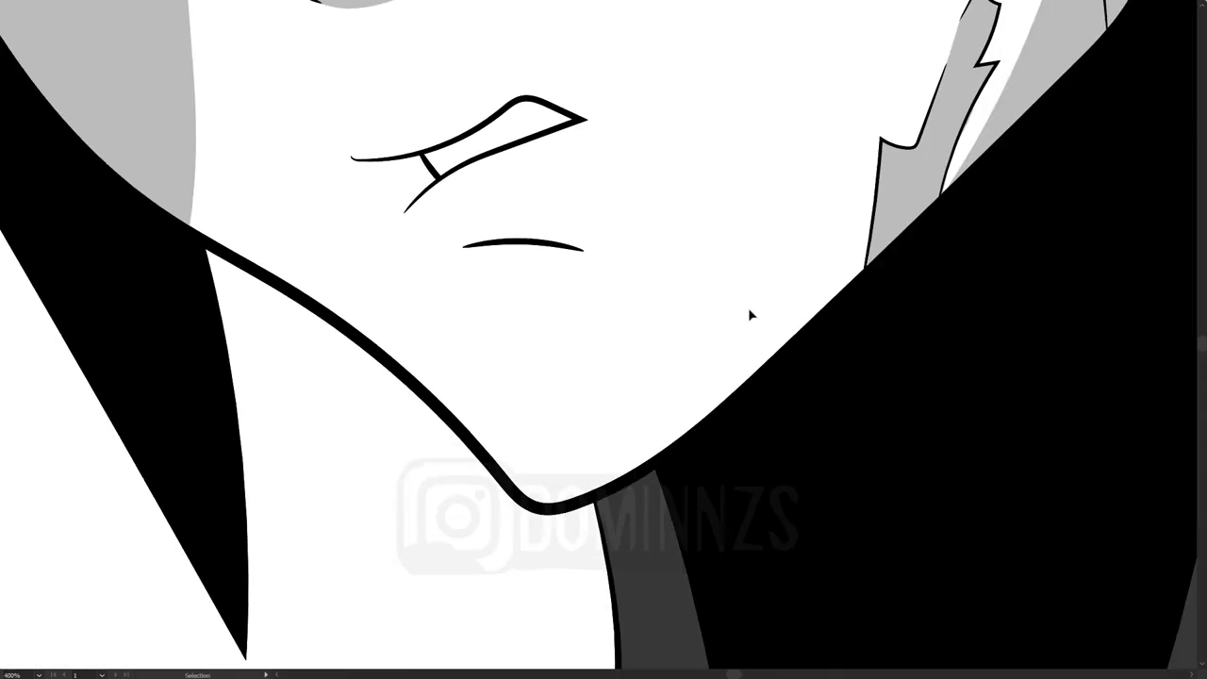
key(n)
mouse_move(471, 160)
mouse_down()
mouse_move(499, 208)
mouse_move(477, 159)
mouse_move(326, 218)
mouse_move(469, 154)
mouse_up()
scroll(533, 106, down, 2)
scroll(568, 45, up, 2)
key(ctrl+z)
mouse_move(476, 166)
mouse_down()
mouse_move(385, 211)
mouse_move(481, 161)
mouse_up()
drag(391, 213, 398, 220)
key(v)
click(689, 28)
Step: Sample a darker grey swatch and draw darker shadows in the creases above the left-hand eye
scroll(790, 187, down, 6)
key(i)
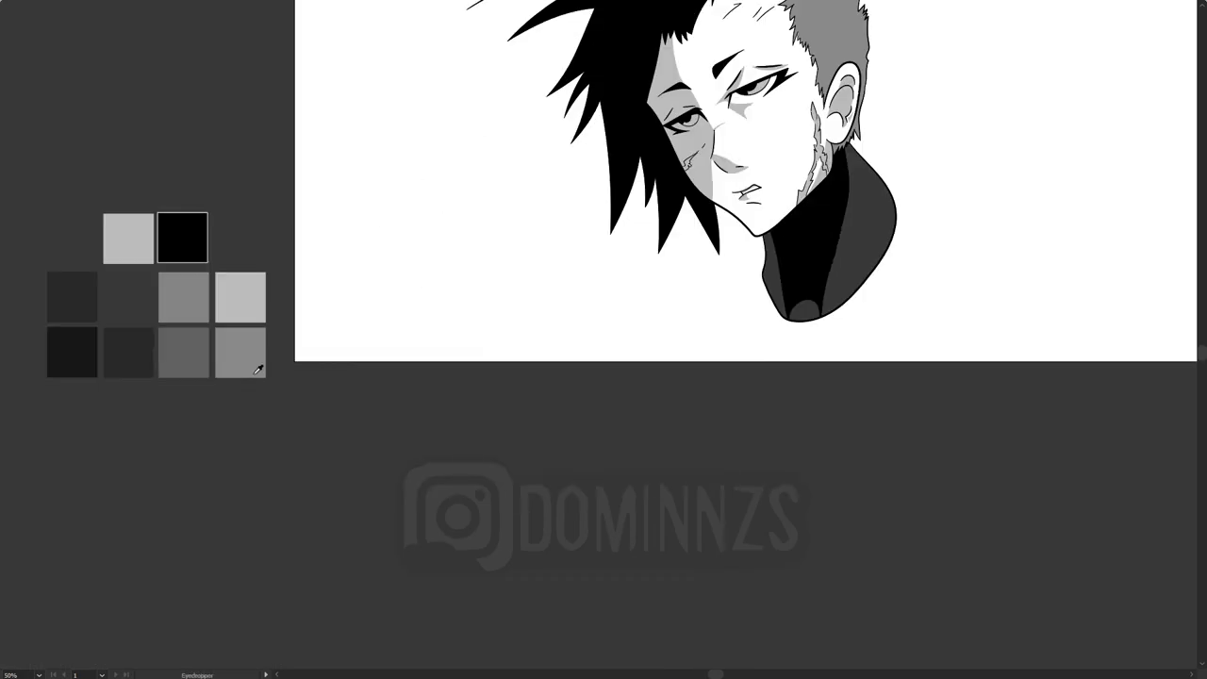
click(257, 369)
drag(578, 176, 441, 307)
key(n)
key(ctrl+plus)
key(ctrl+plus)
key(ctrl+plus)
key(ctrl+plus)
drag(552, 261, 574, 556)
mouse_move(362, 245)
mouse_down()
mouse_move(311, 325)
mouse_move(363, 248)
mouse_up()
mouse_move(467, 250)
mouse_down()
mouse_move(404, 242)
mouse_move(437, 258)
mouse_up()
scroll(487, 466, up, 1)
Step: Trace the small scar on the shaded cheek with the Pen tool as a closed darker grey shape
drag(486, 466, 606, 196)
drag(487, 292, 444, 389)
key(p)
click(440, 348)
click(467, 328)
click(481, 304)
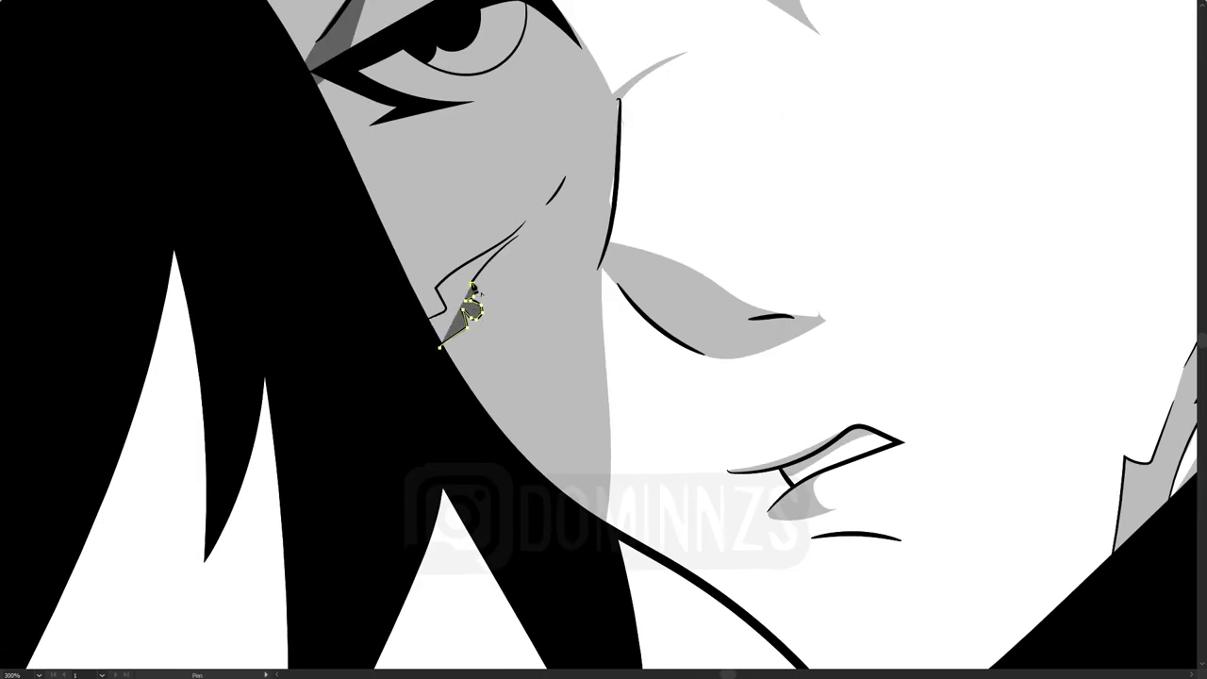
click(553, 200)
click(517, 231)
click(437, 287)
click(445, 311)
click(422, 326)
click(439, 348)
key(v)
scroll(425, 396, down, 4)
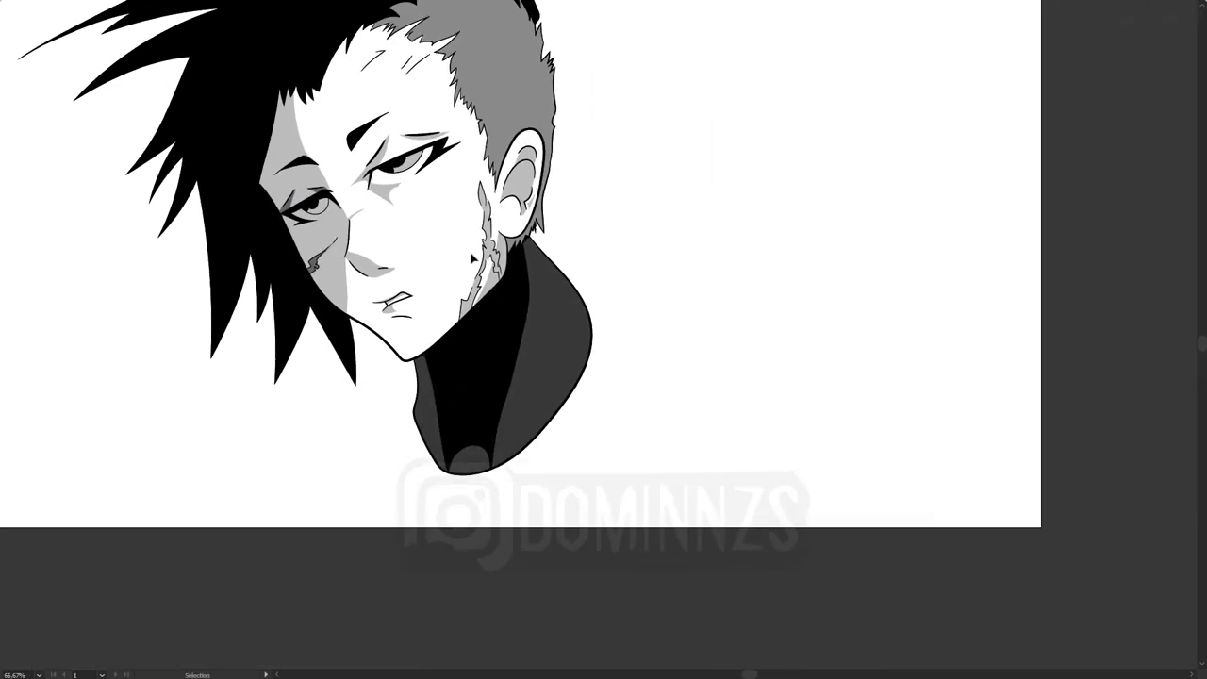
Step: Draw a darker grey Pencil shadow in the inner hollow of the ear
drag(711, 17, 831, 142)
key(ctrl+plus)
key(ctrl+plus)
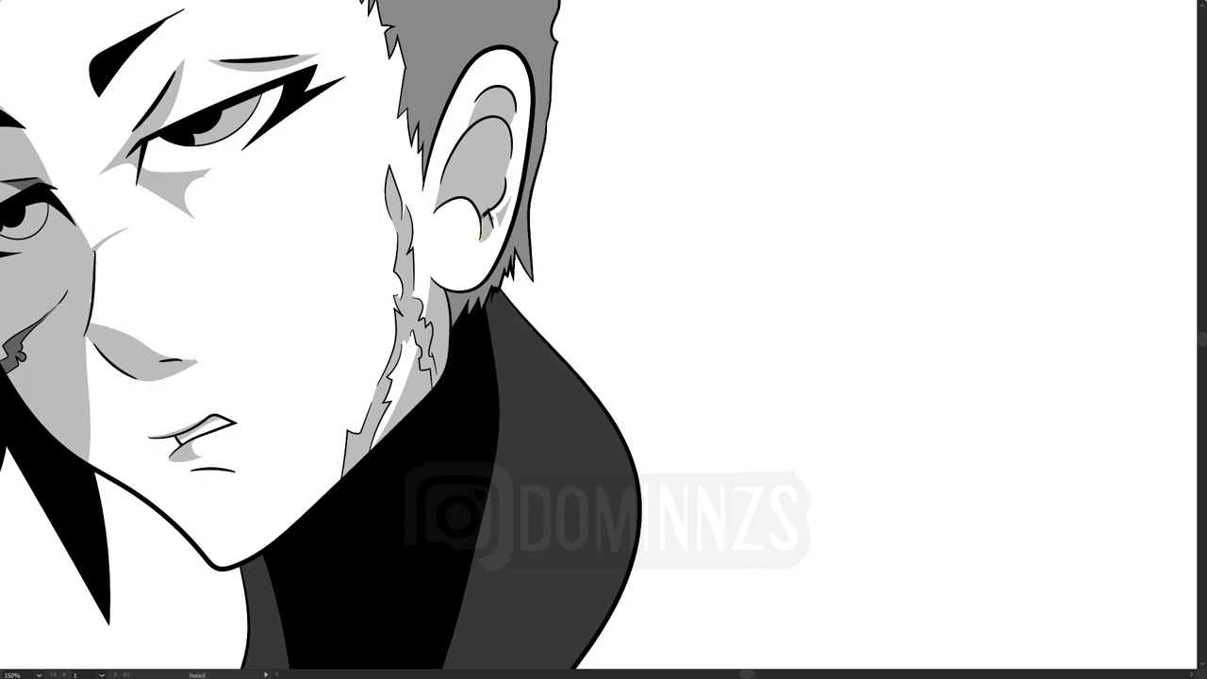
drag(484, 217, 480, 237)
key(v)
click(619, 291)
scroll(619, 294, down, 3)
Step: Clear the light grey face shadow from the white of the left-hand eye
drag(651, 412, 655, 371)
scroll(456, 247, up, 4)
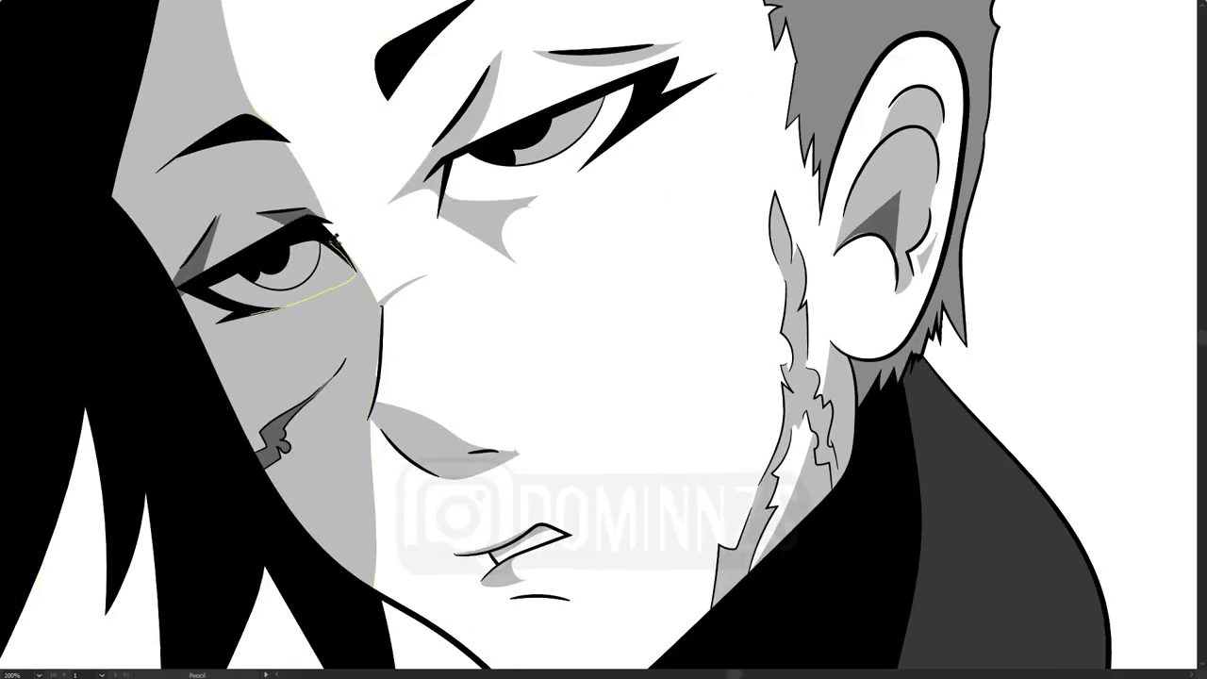
drag(242, 268, 248, 313)
key(v)
click(498, 281)
Step: Draw small light highlight shapes in the irises of both eyes
key(ctrl+minus)
key(ctrl+minus)
key(ctrl+minus)
key(ctrl+plus)
key(ctrl+plus)
key(ctrl+plus)
drag(418, 291, 509, 358)
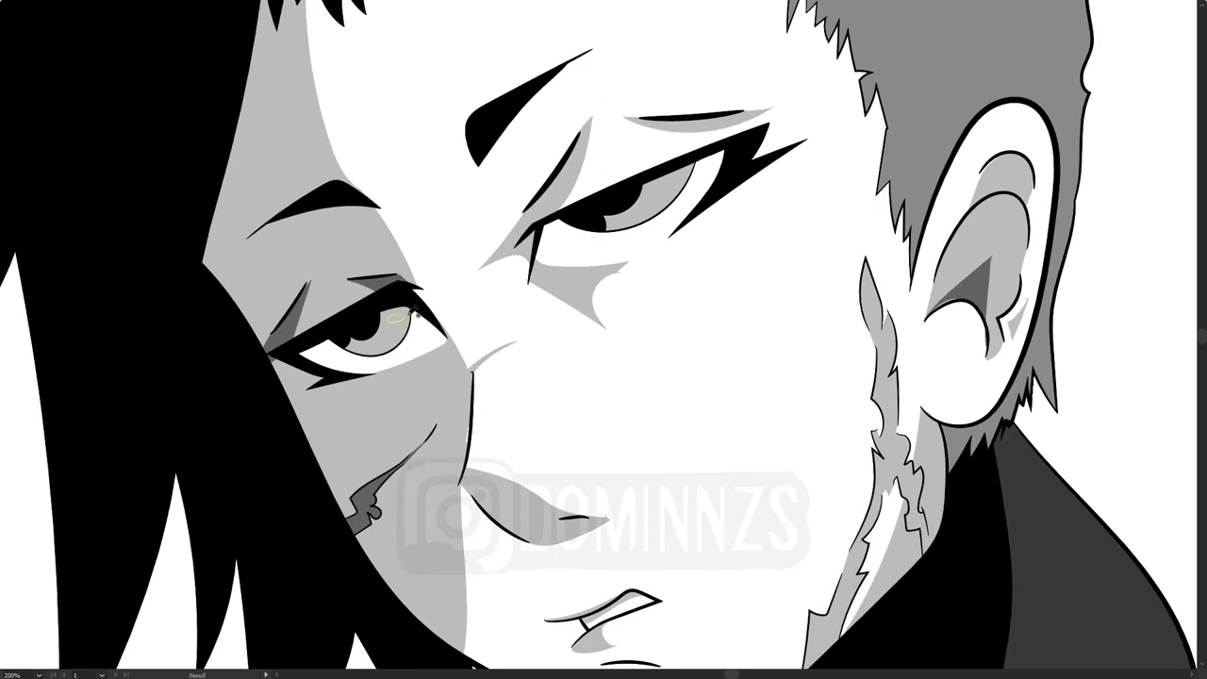
key(ctrl+minus)
key(ctrl+minus)
key(ctrl+minus)
key(ctrl+minus)
key(ctrl+minus)
Step: Draw darker Pencil shadows over the upper parts of the two side sections of the collar, leaving rounded lighter areas below
key(n)
key(ctrl+plus)
key(ctrl+plus)
key(ctrl+plus)
key(ctrl+plus)
drag(657, 431, 391, 437)
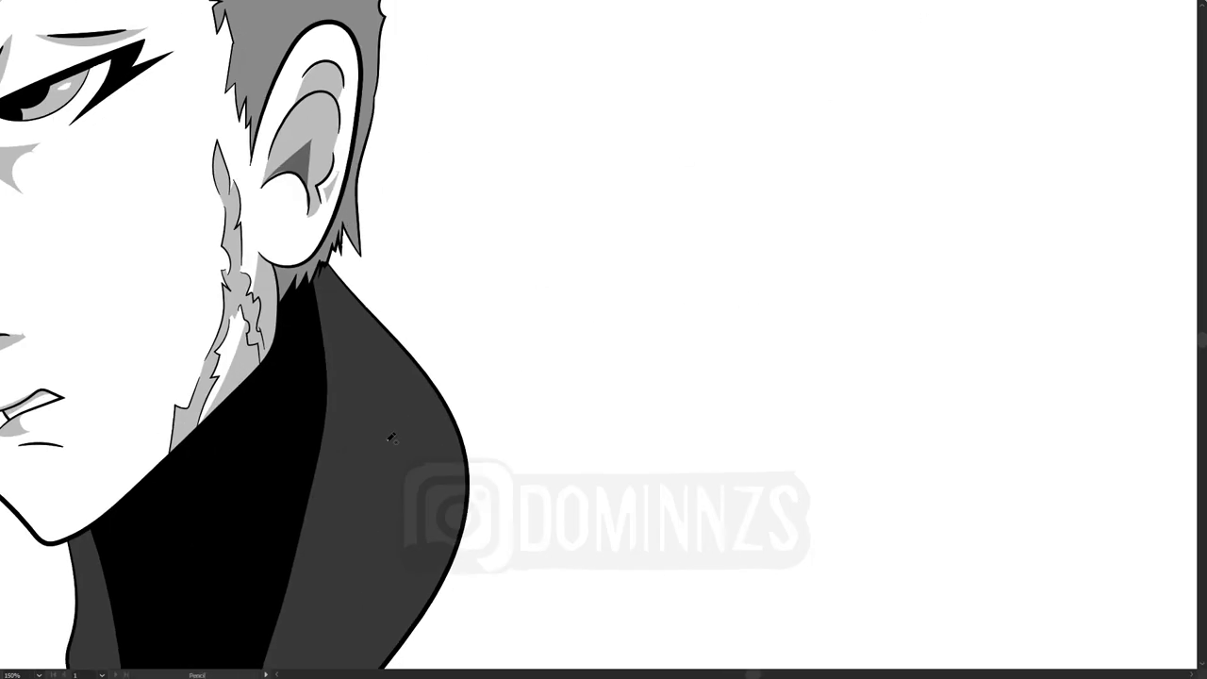
mouse_move(296, 521)
mouse_down()
mouse_move(466, 512)
mouse_move(327, 263)
mouse_move(307, 331)
mouse_up()
drag(330, 546, 518, 291)
drag(268, 439, 259, 406)
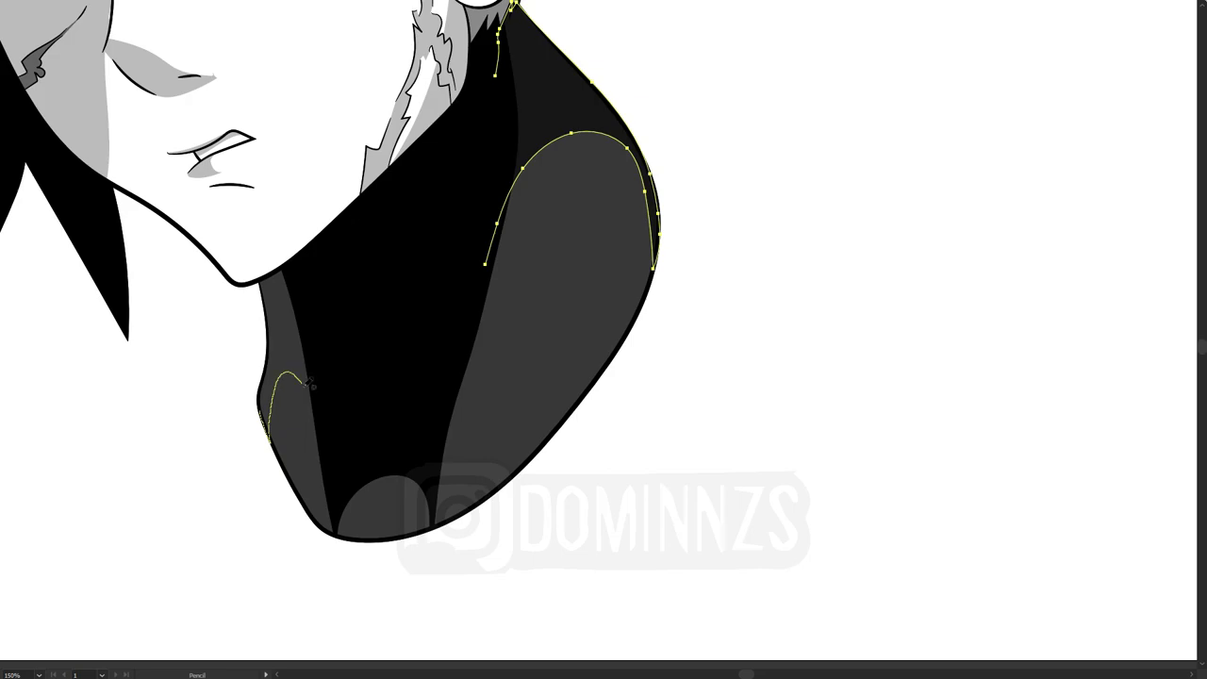
key(ctrl+shift+a)
key(v)
Step: Draw a thin curved crease line on the larger grey section of the collar below the ear
key(ctrl+minus)
drag(561, 345, 581, 252)
key(v)
key(ctrl+minus)
key(ctrl+minus)
key(ctrl+minus)
key(ctrl+minus)
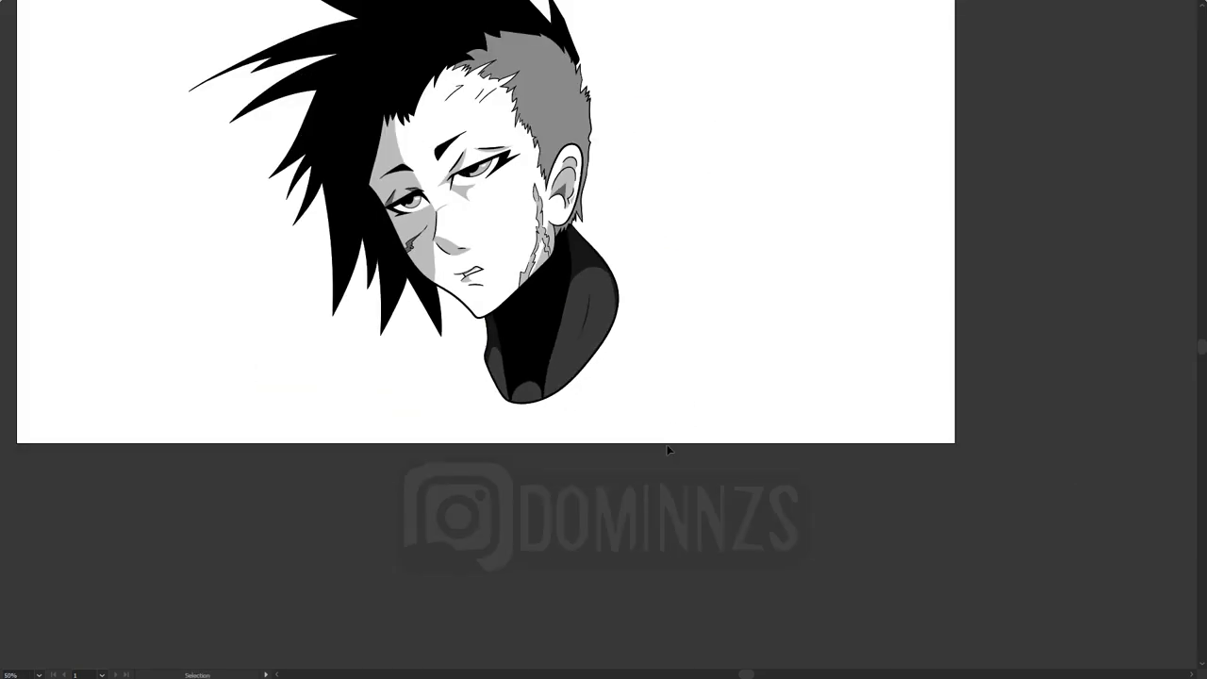
Step: Turn a copy of the line art on Layer 9 into one solid silhouette of the head and make it the white base
key(f)
click(1011, 380)
click(1011, 393)
key(ctrl+a)
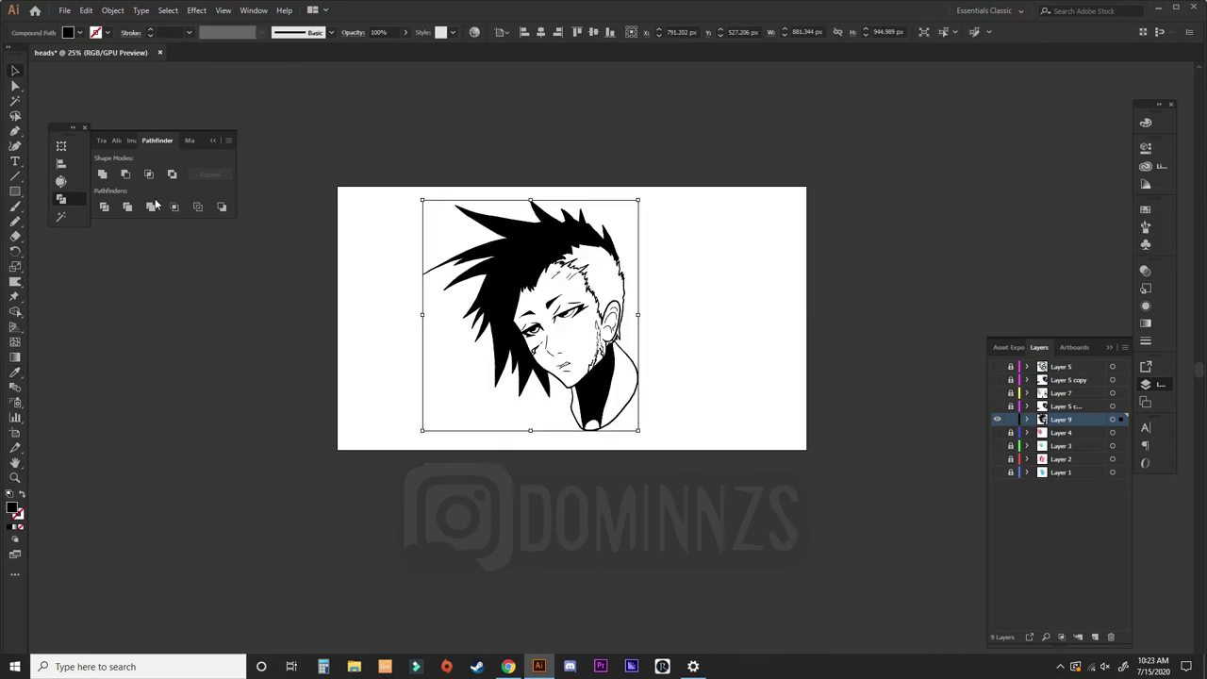
click(10, 531)
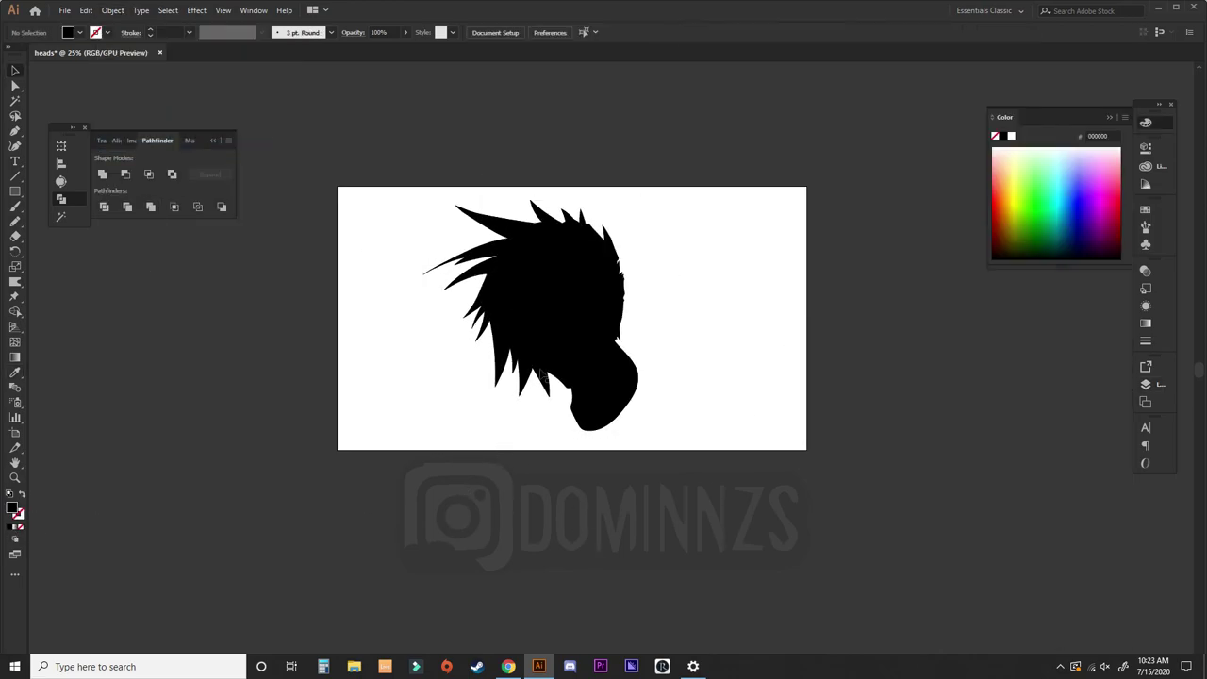
click(23, 494)
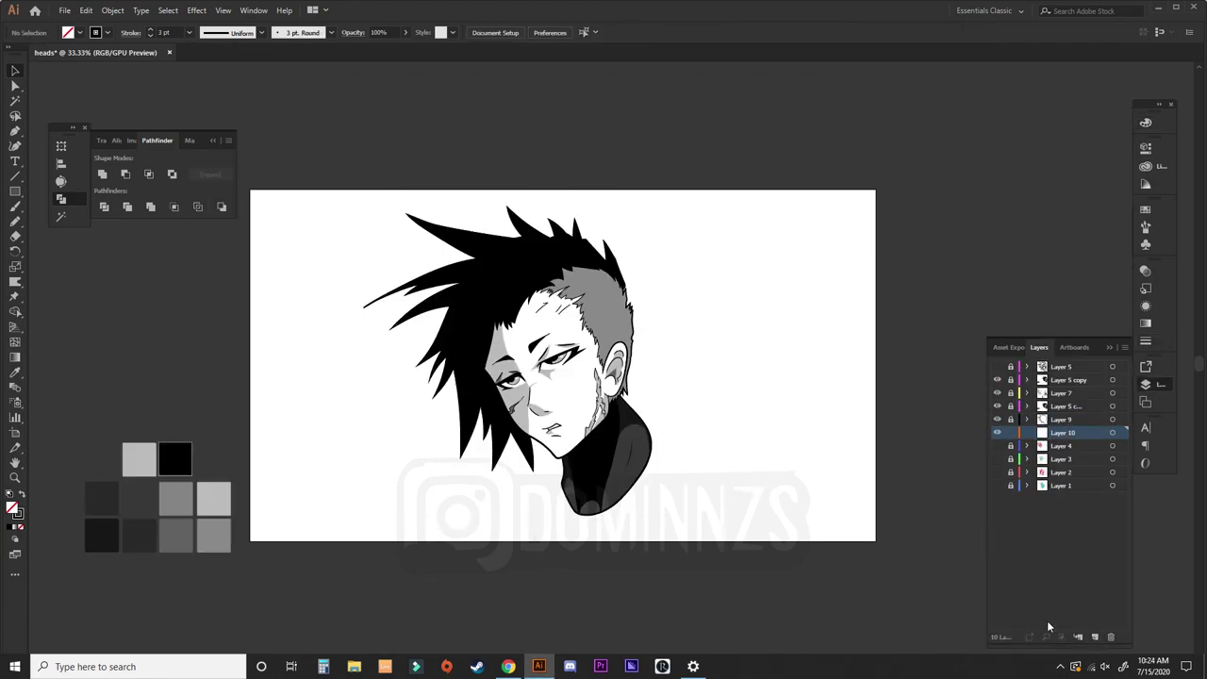
Step: Cover the artboard with a locked mid-grey rectangle on Layer 10 and add a 6 pt white outline behind the head on a copy of Layer 9
key(i)
click(102, 534)
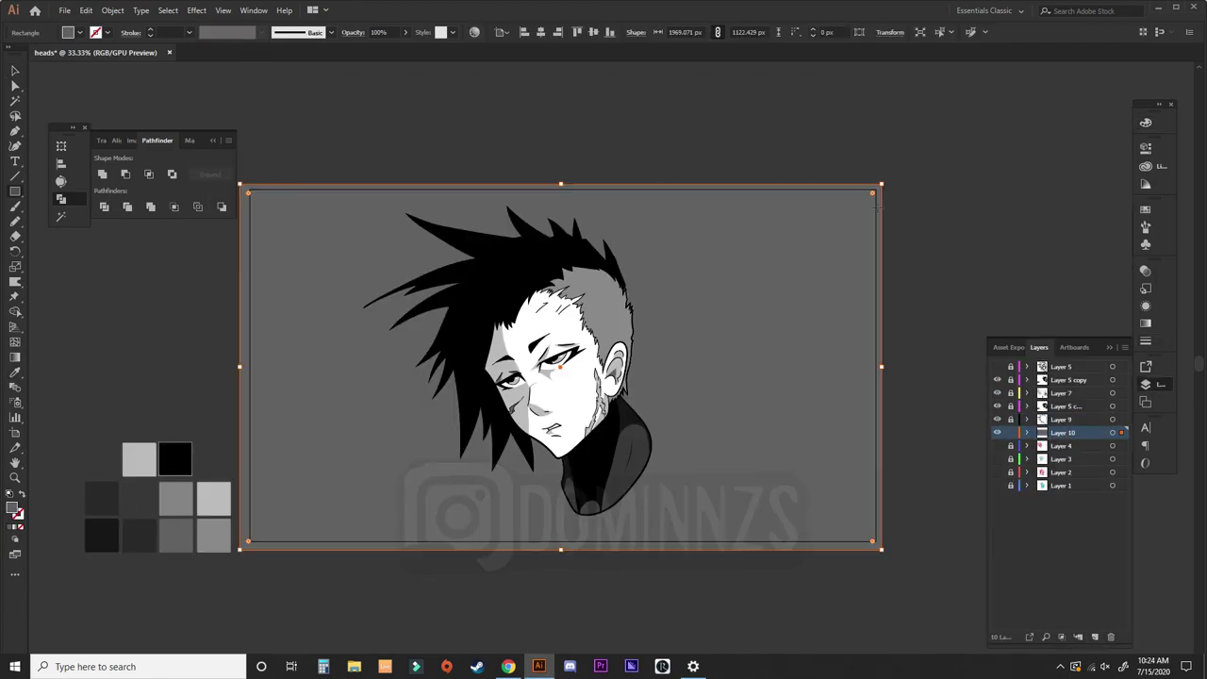
click(1011, 432)
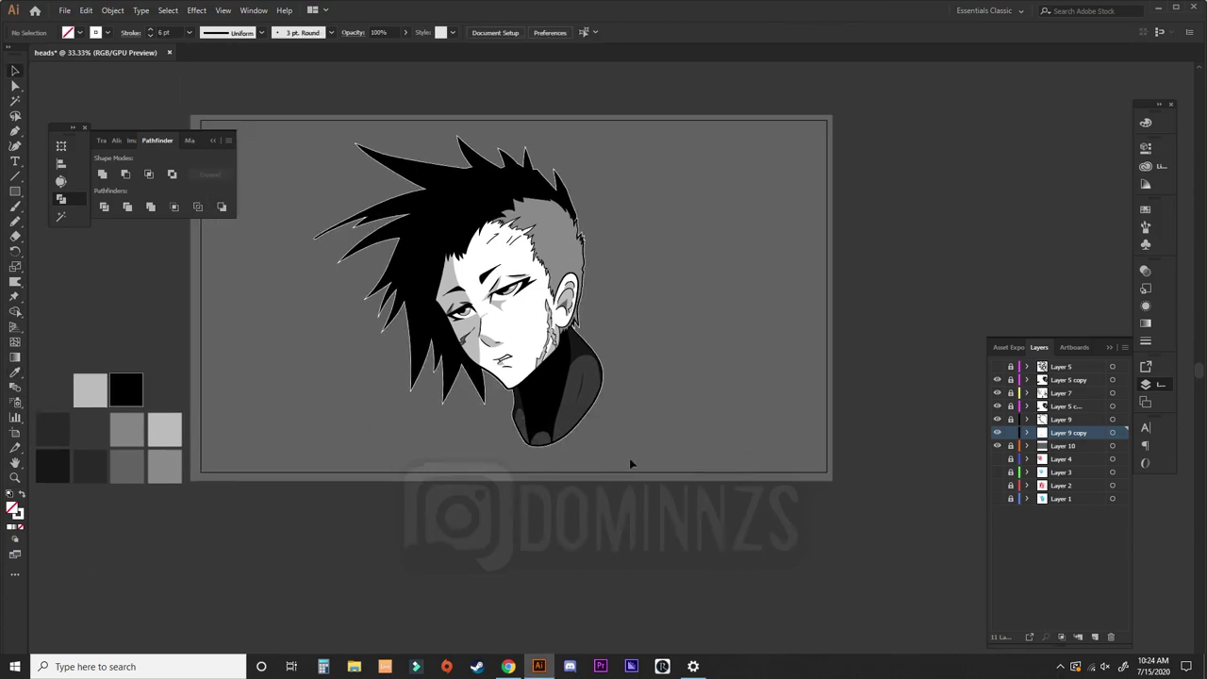
Step: Examine the outlined head against the grey background in full-screen view
scroll(631, 463, up, 1)
click(587, 510)
key(f)
key(f)
click(688, 402)
drag(659, 191, 740, 319)
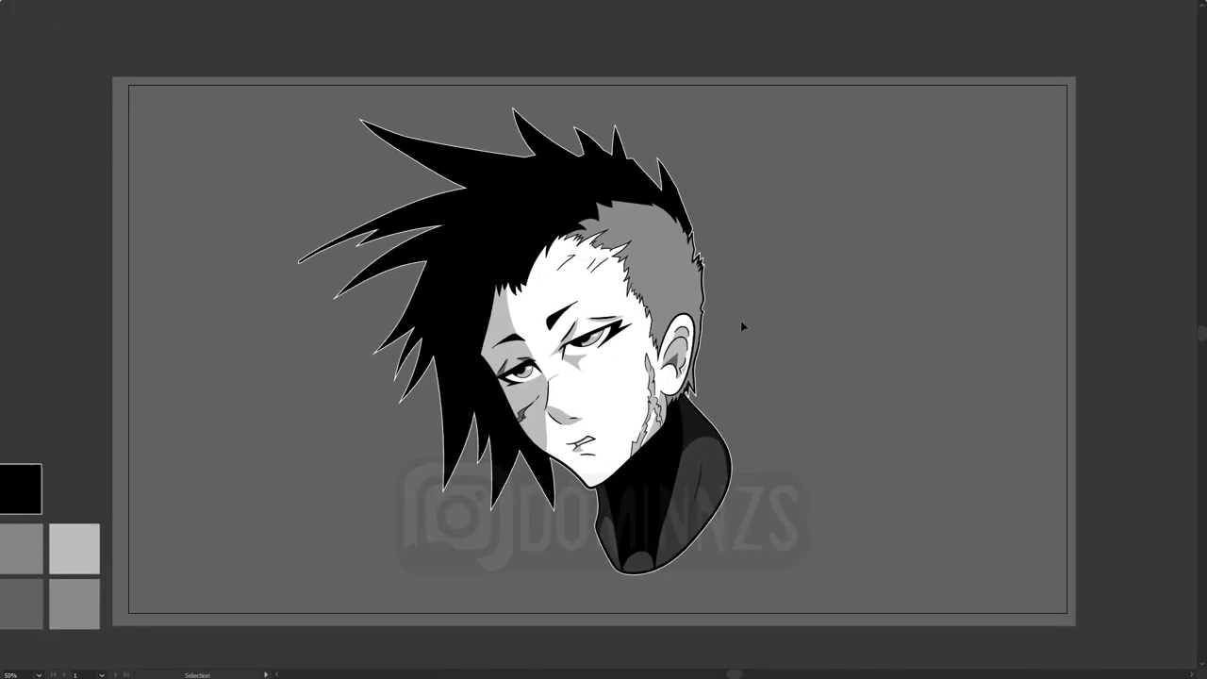
drag(495, 377, 759, 418)
Step: Place the watermark logo image on Layer 5 where the collar meets the ear and show the finished head full screen
key(f)
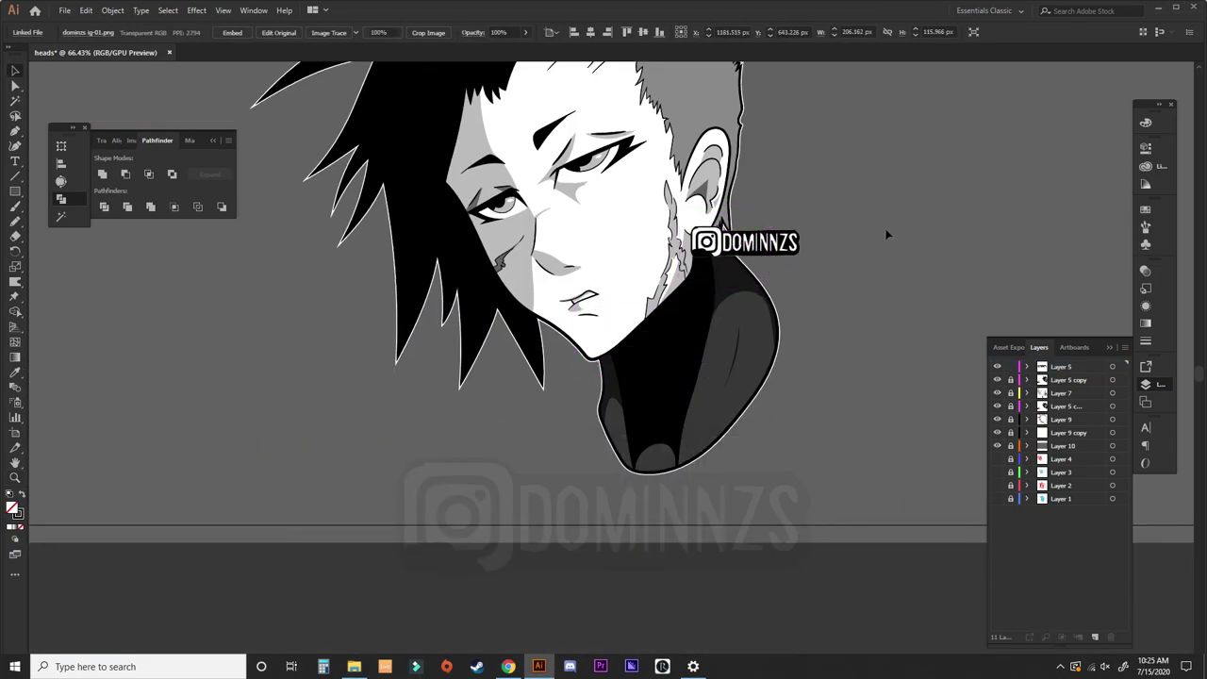
click(894, 232)
key(f)
key(f)
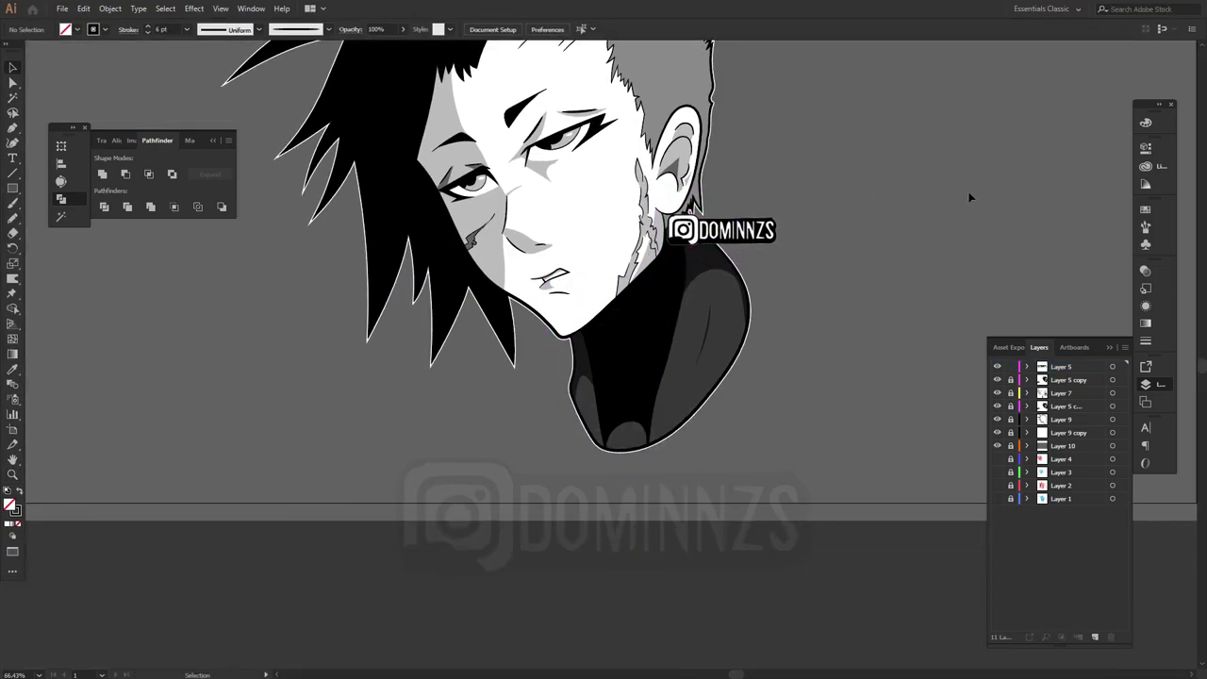
drag(856, 201, 905, 399)
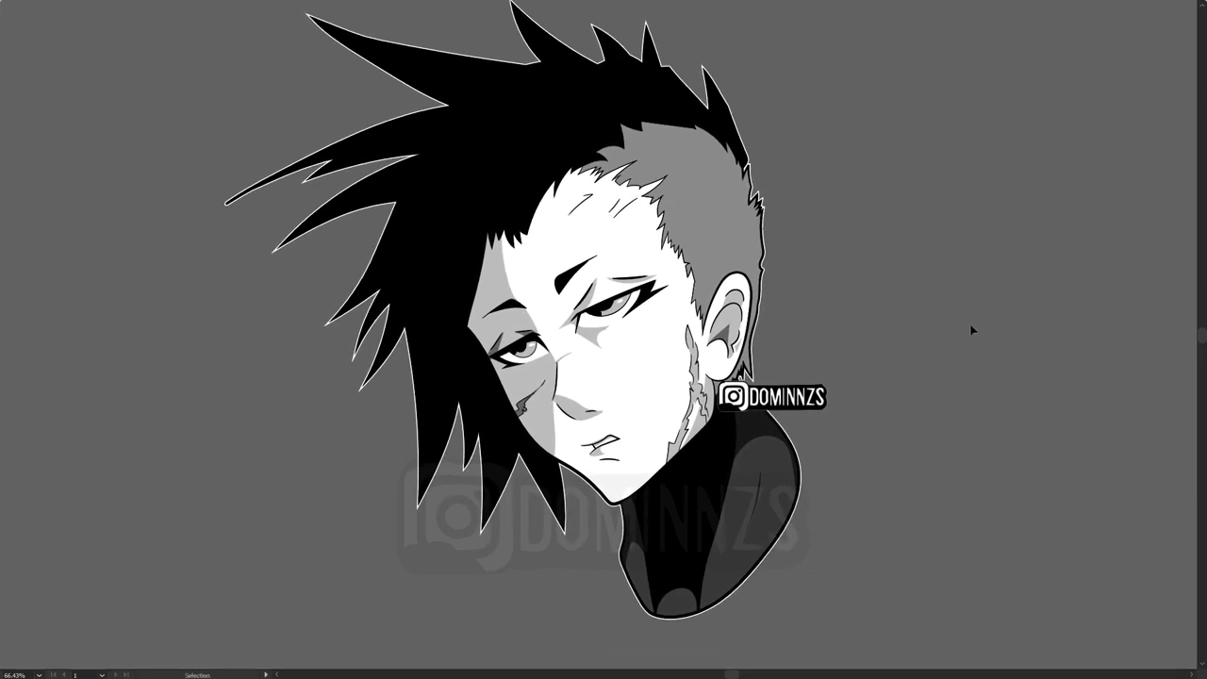
drag(974, 320, 972, 336)
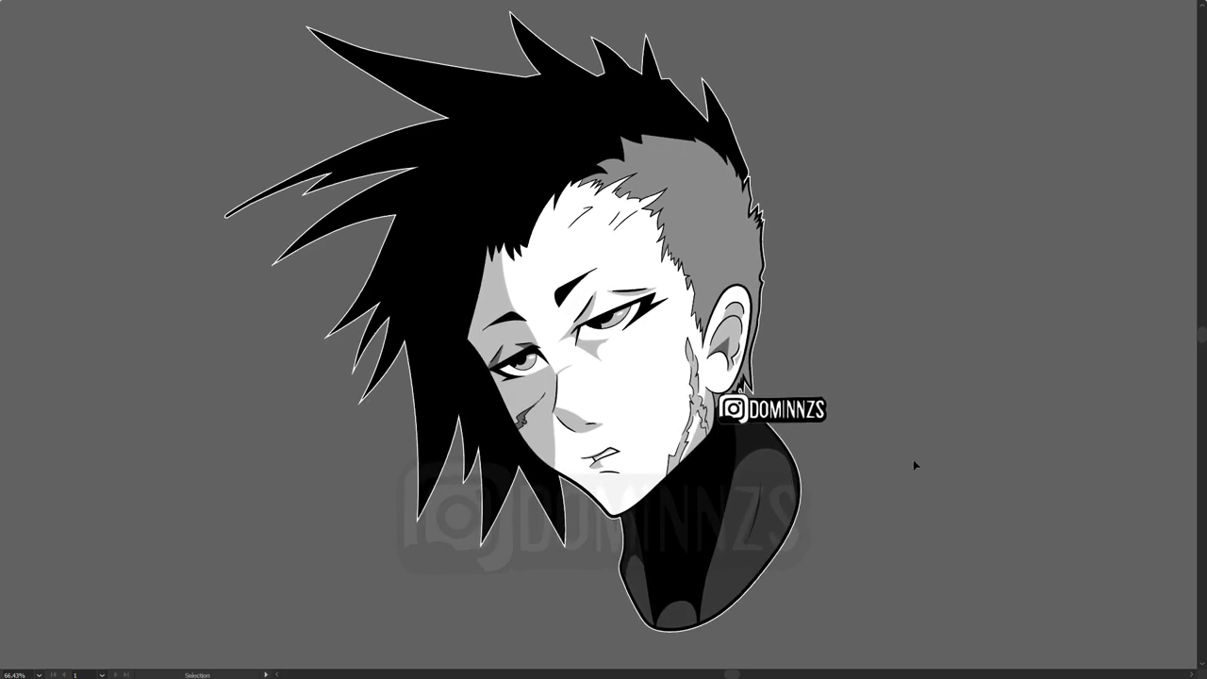